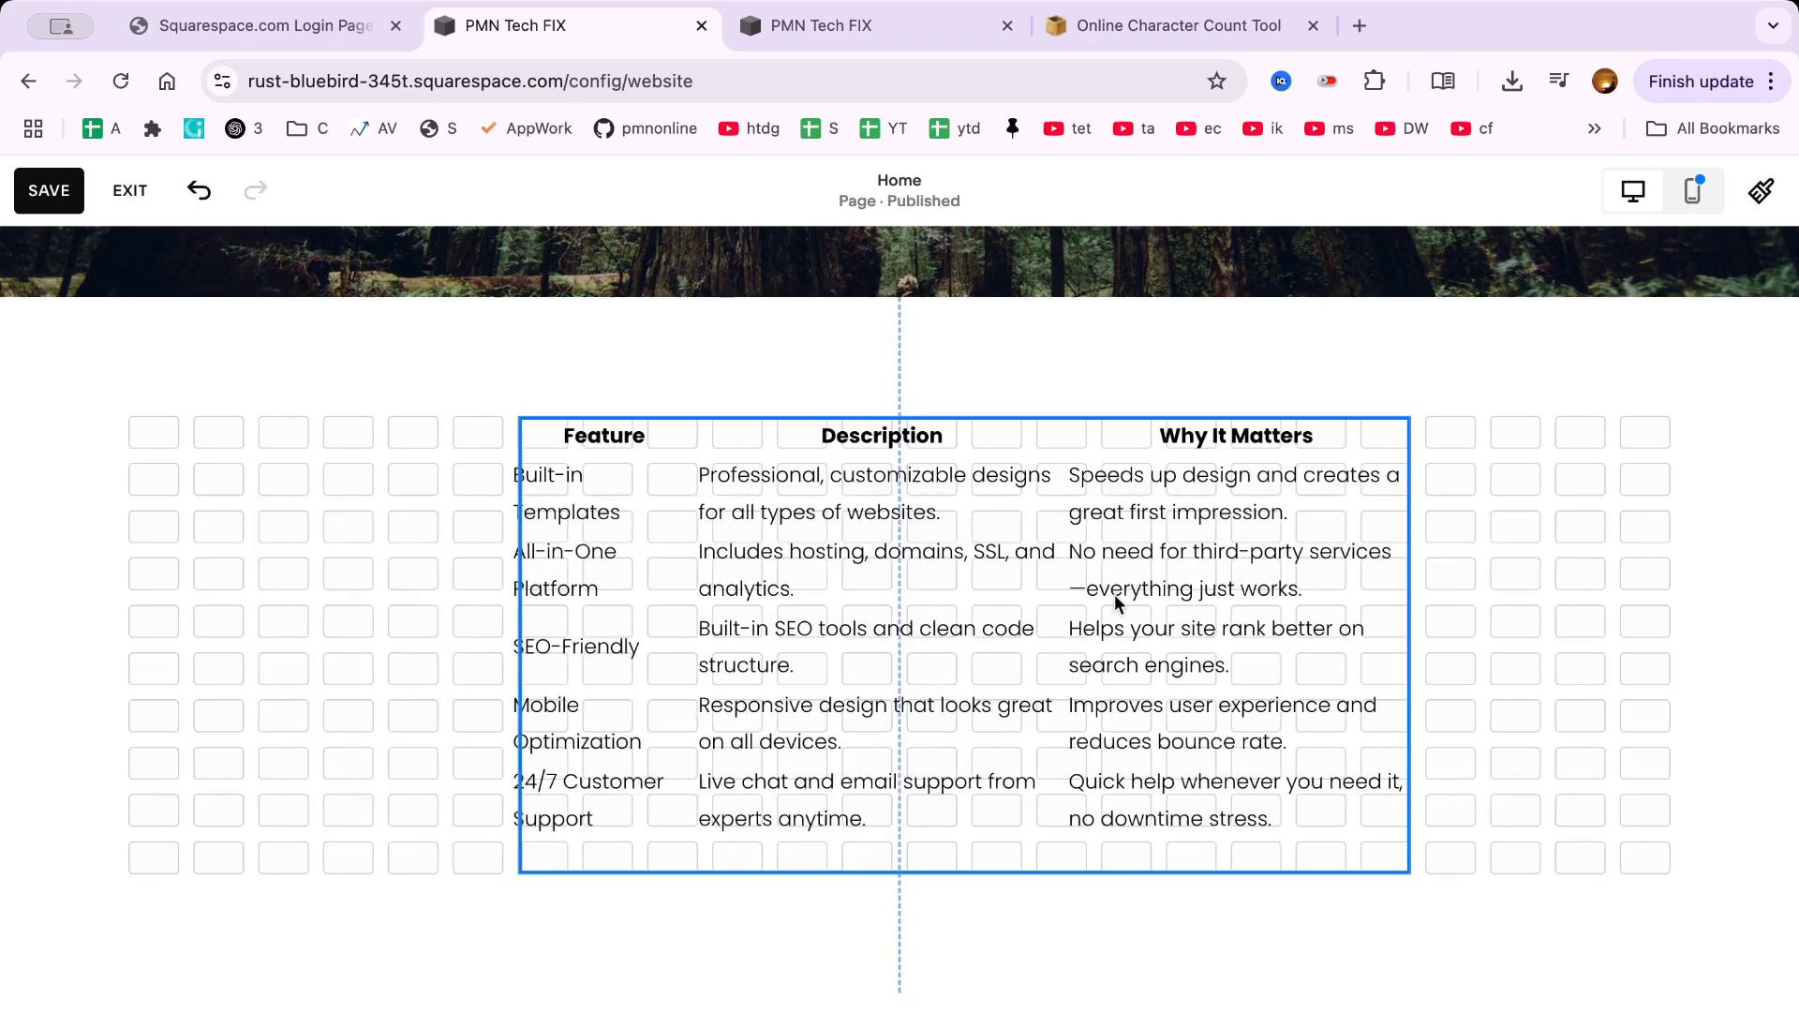
- Replace the code block's sample HTML with the feature table code and move the block towards the middle of the section
click(1506, 531)
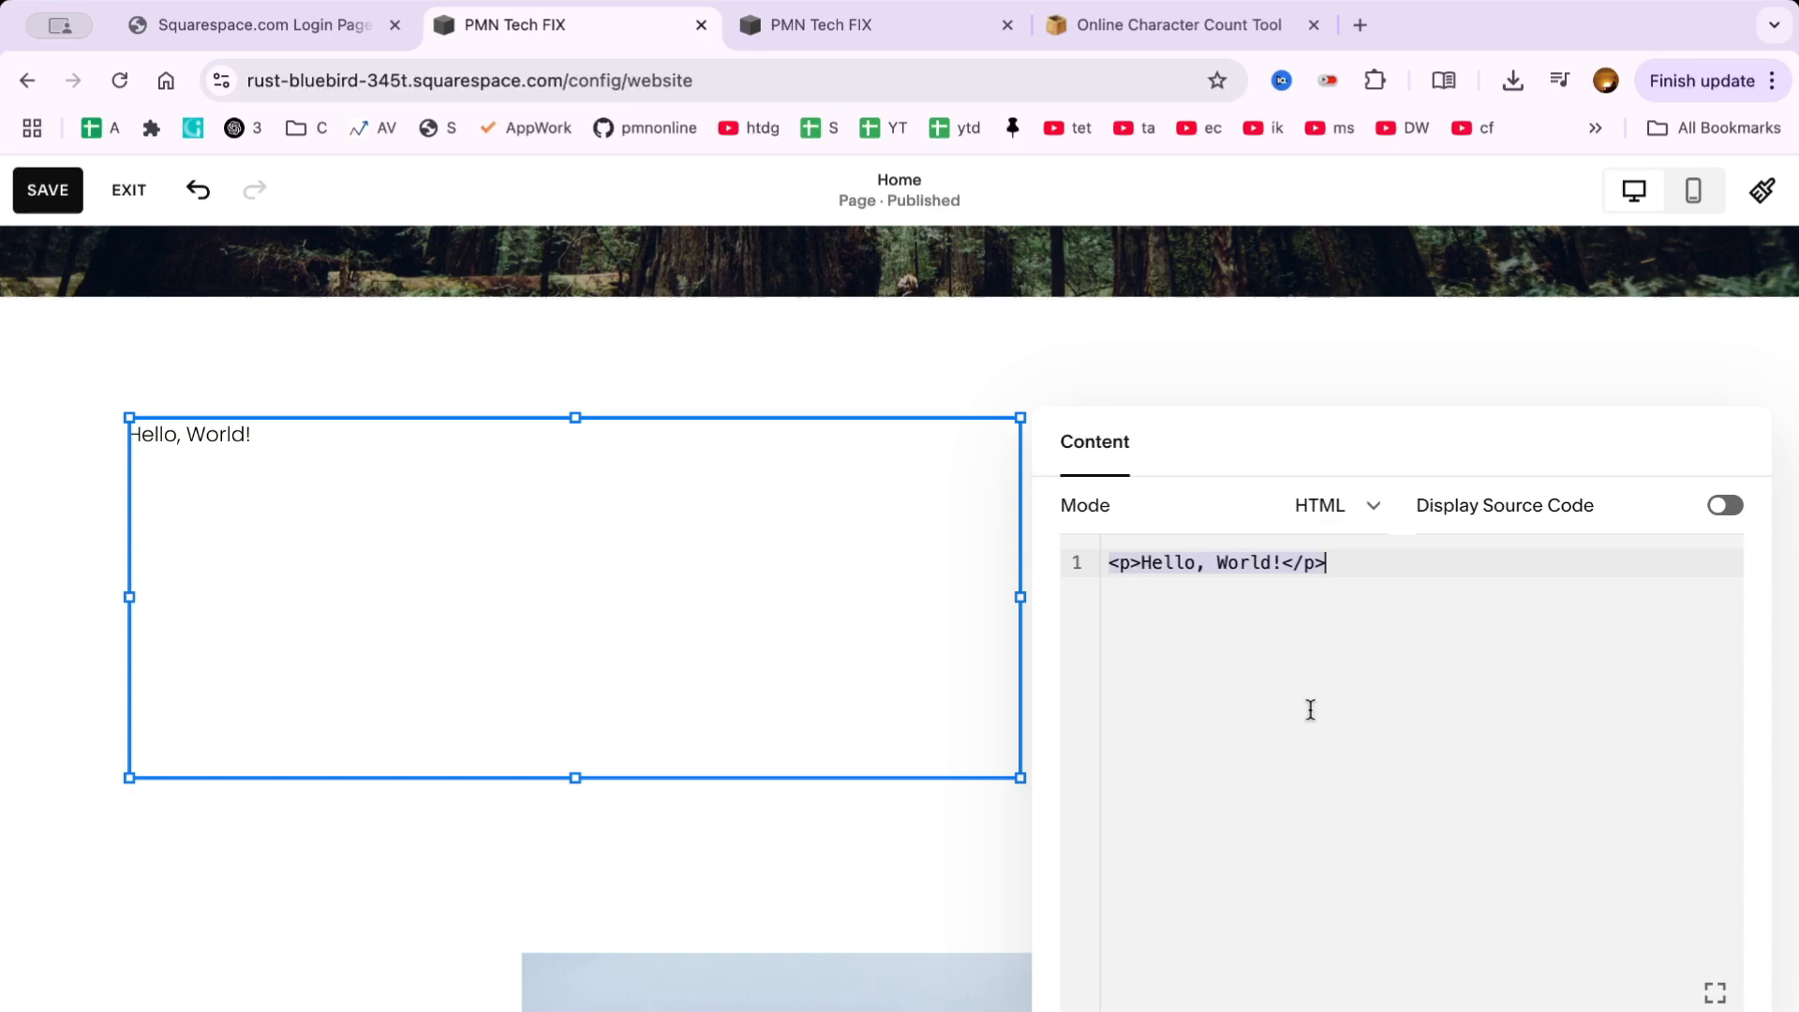
key(super+v)
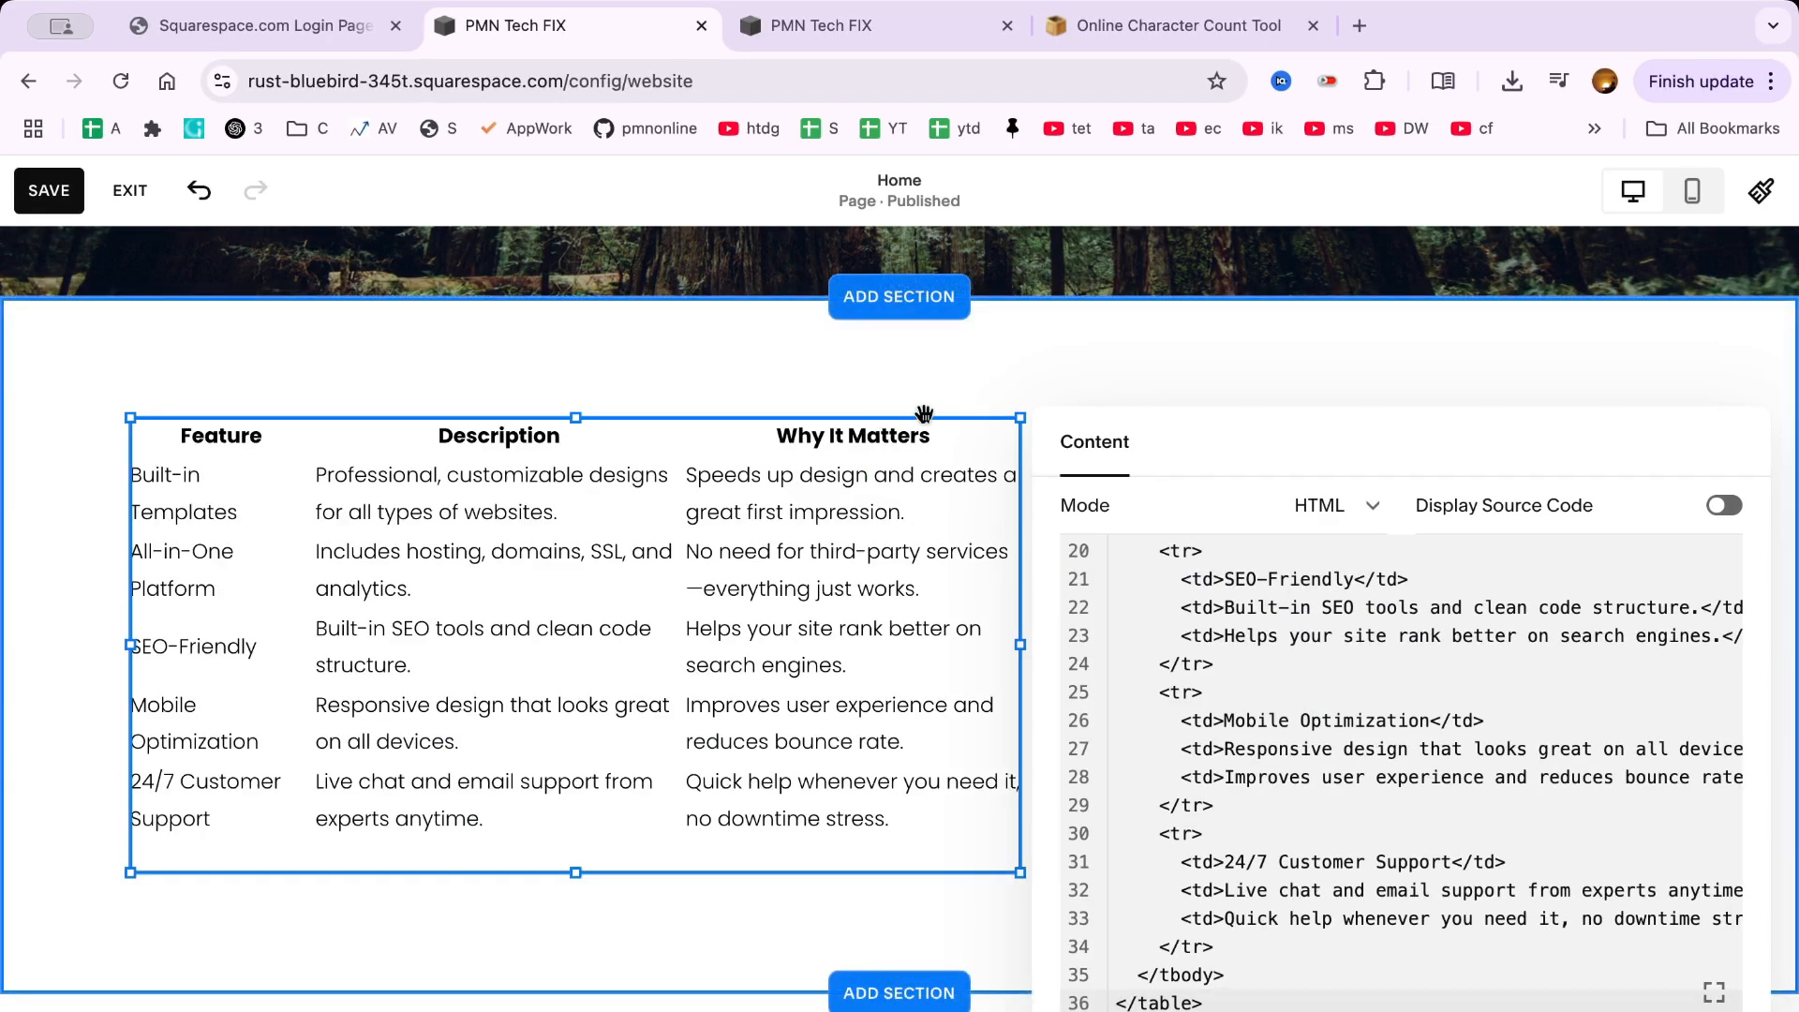
click(963, 374)
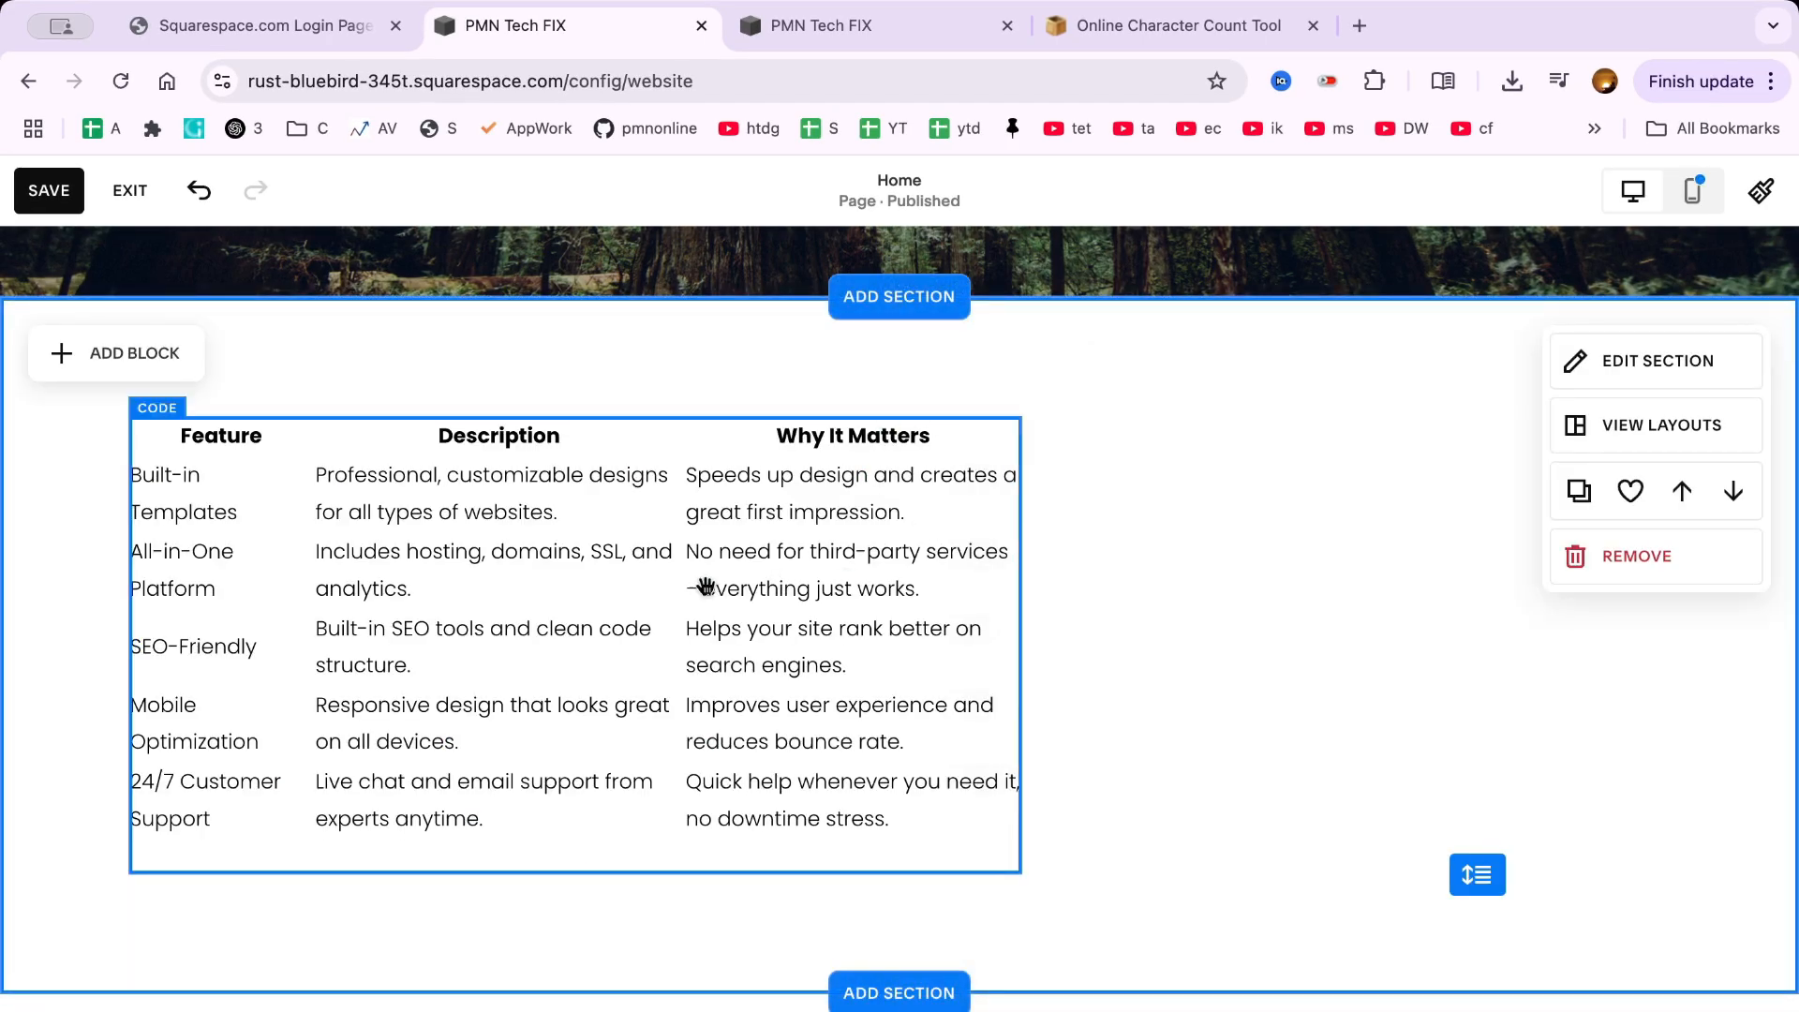
click(928, 566)
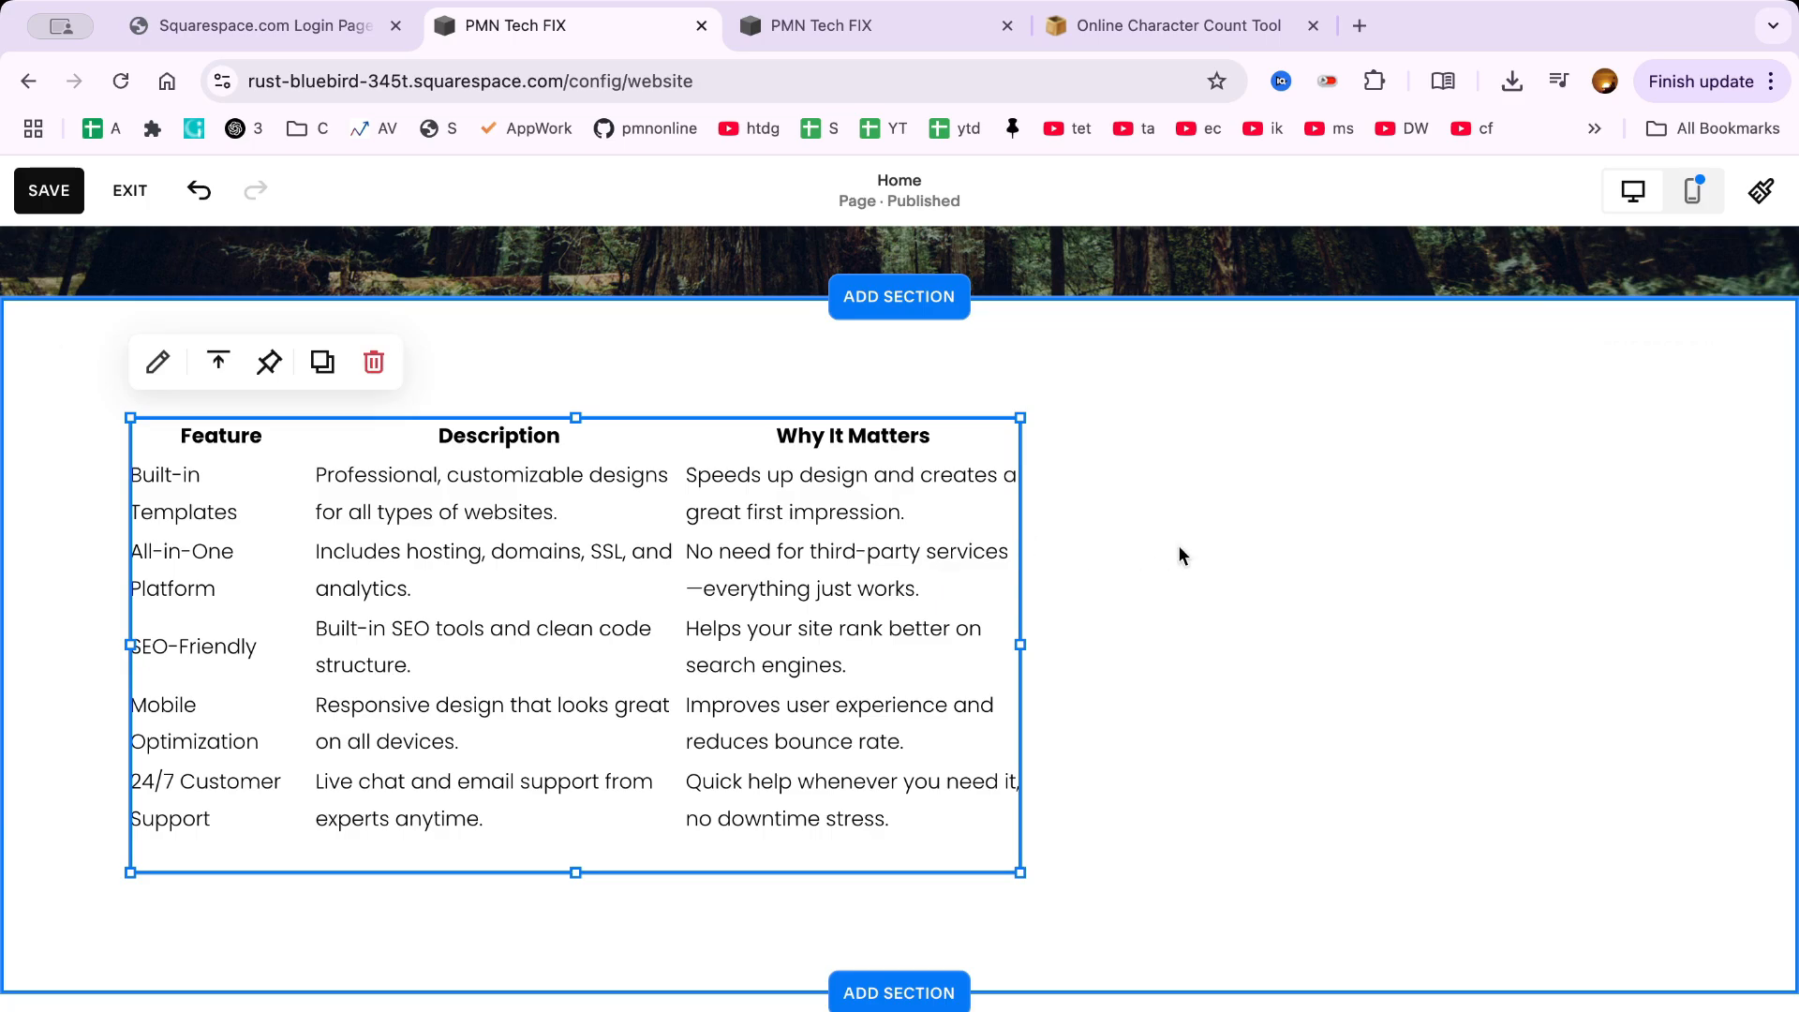
drag(731, 607, 1256, 637)
click(1498, 530)
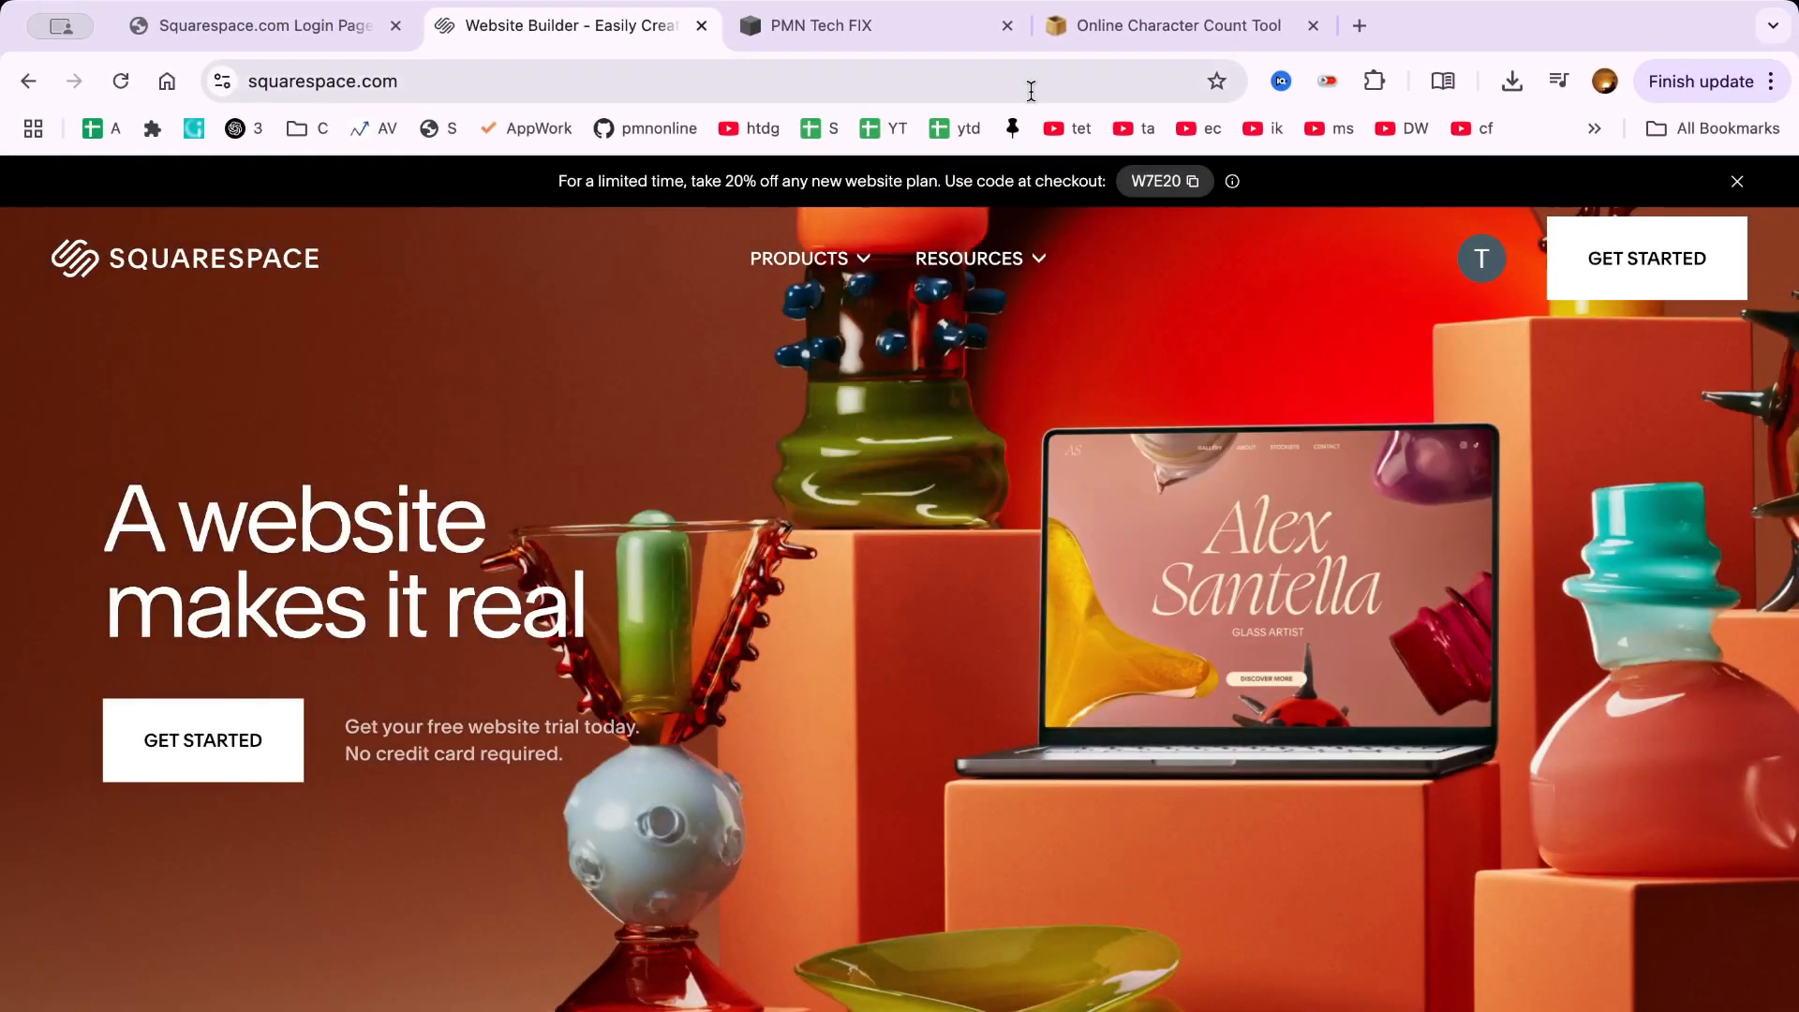
- Open the PMN Tech FIX website from the account dashboard and start editing its home page
click(1481, 260)
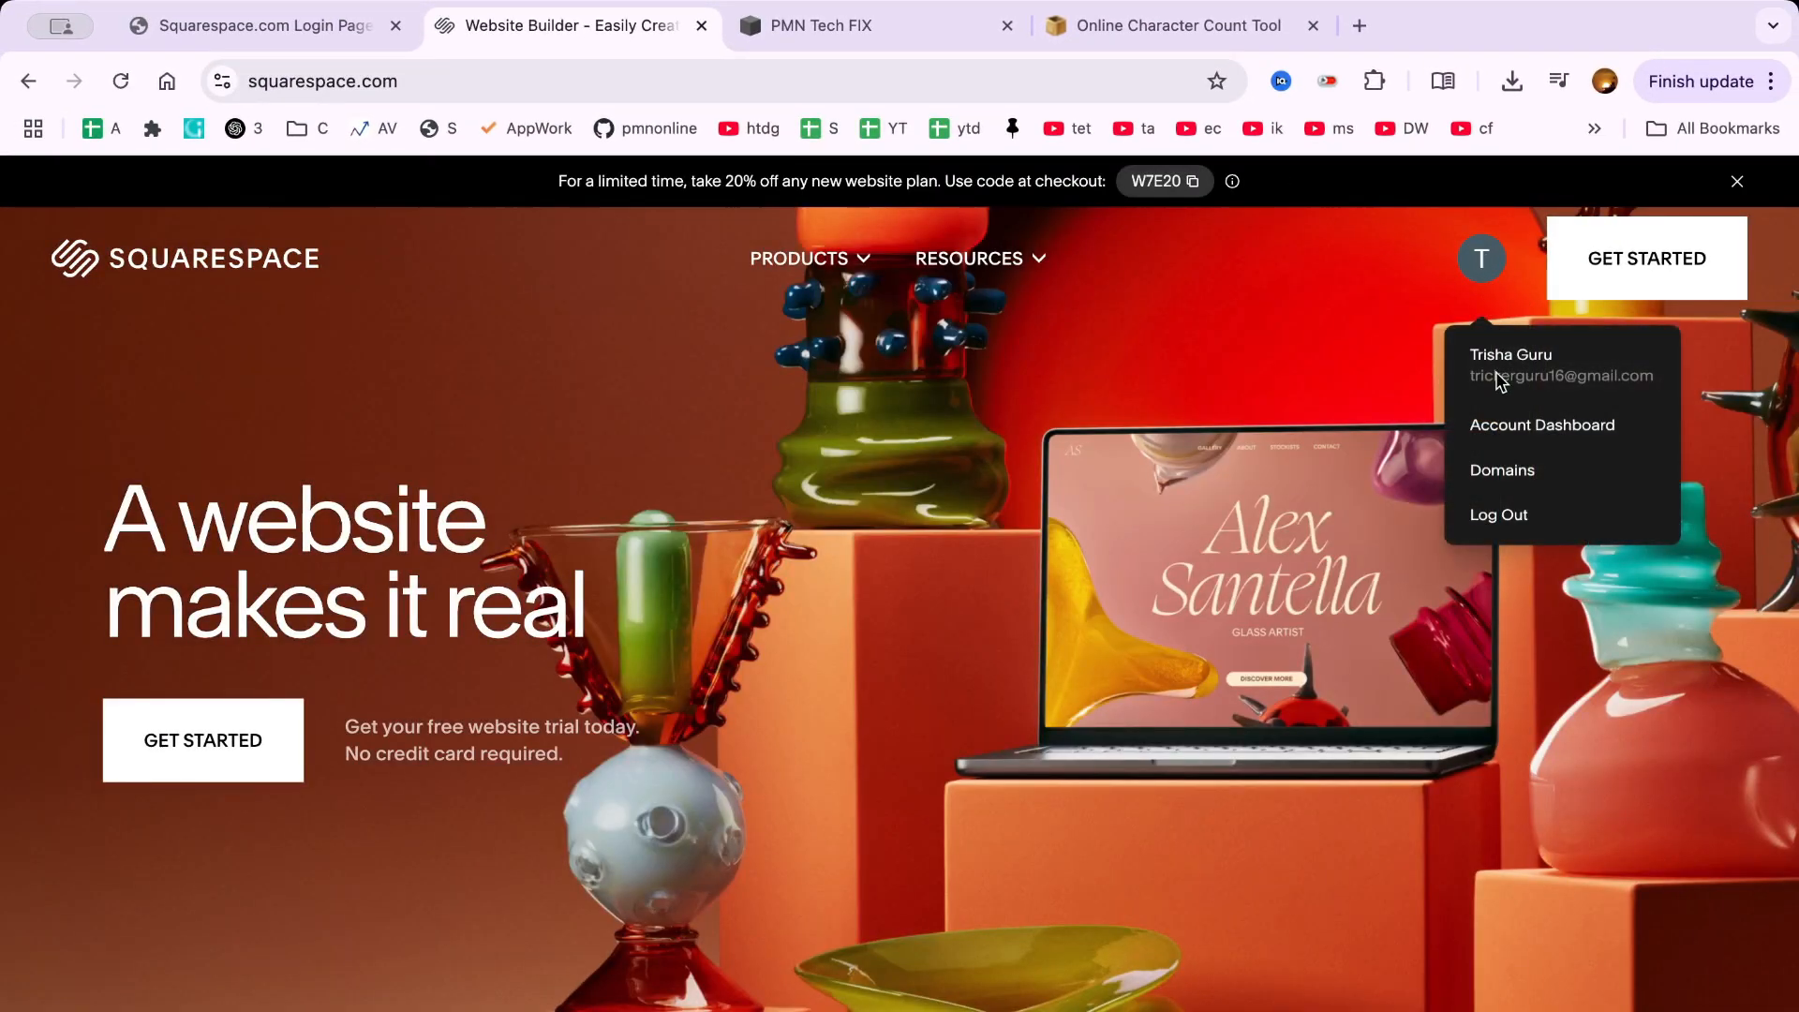
click(1512, 426)
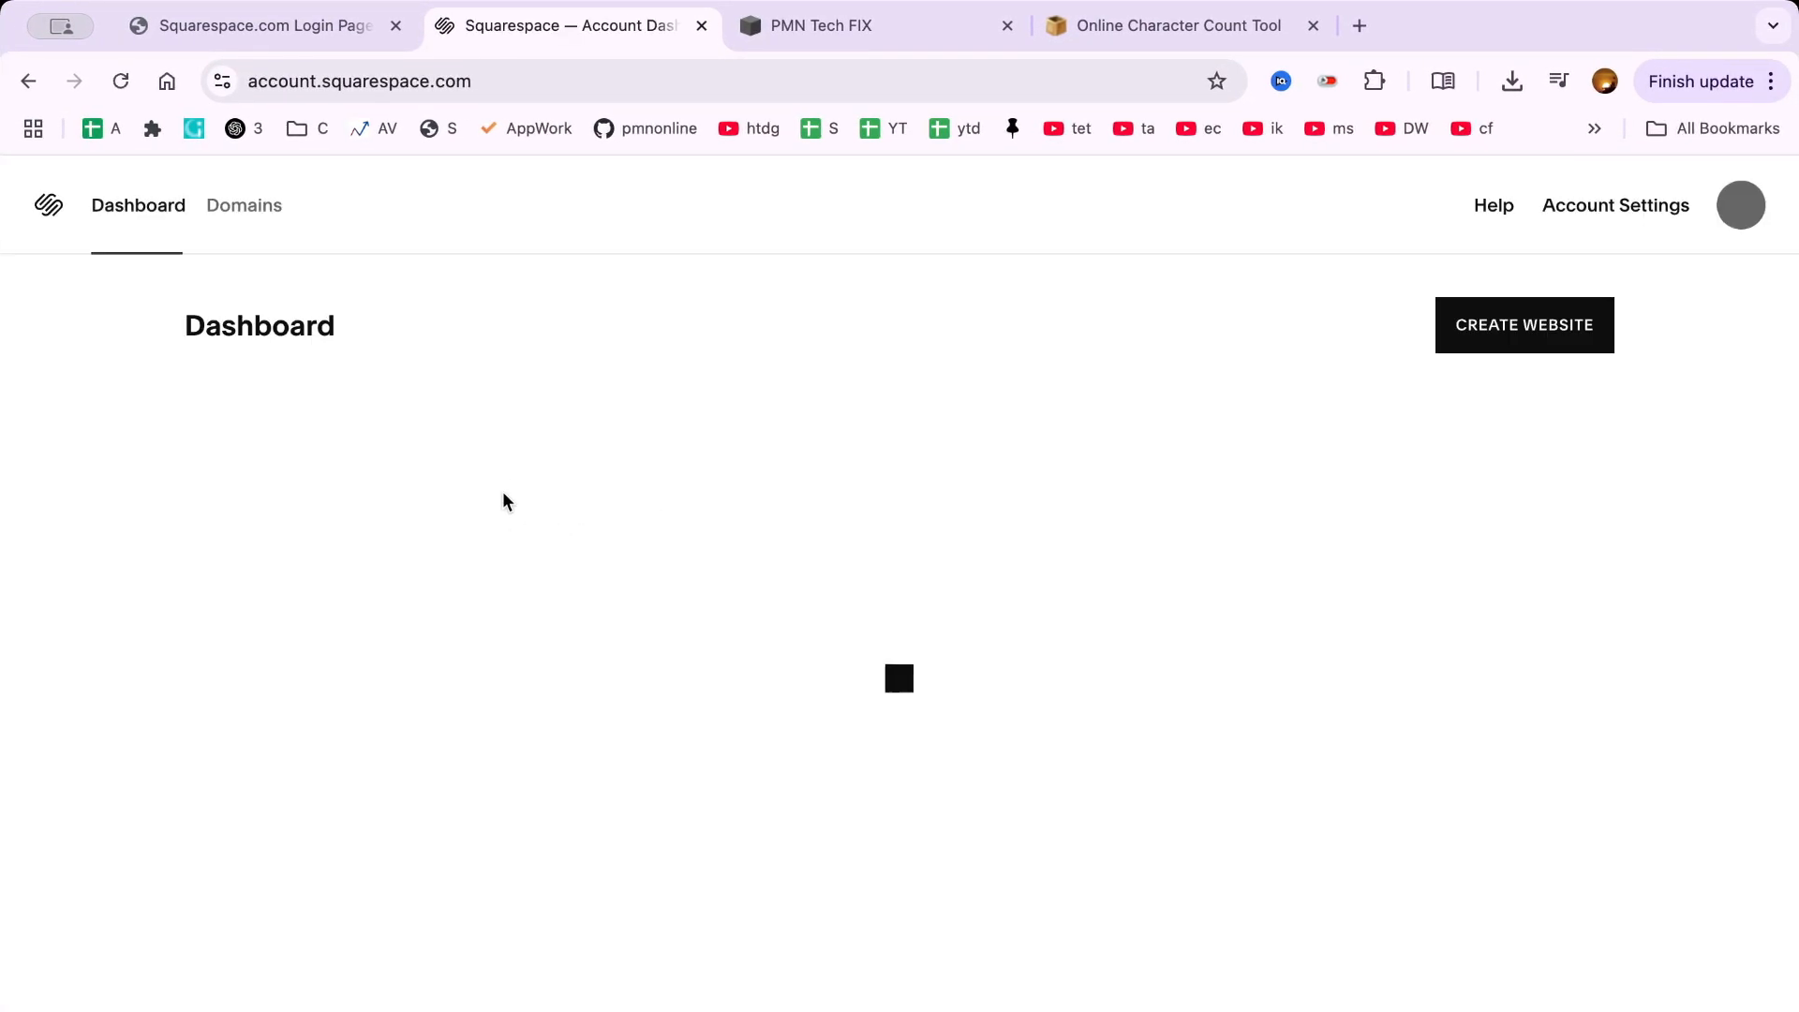
click(456, 534)
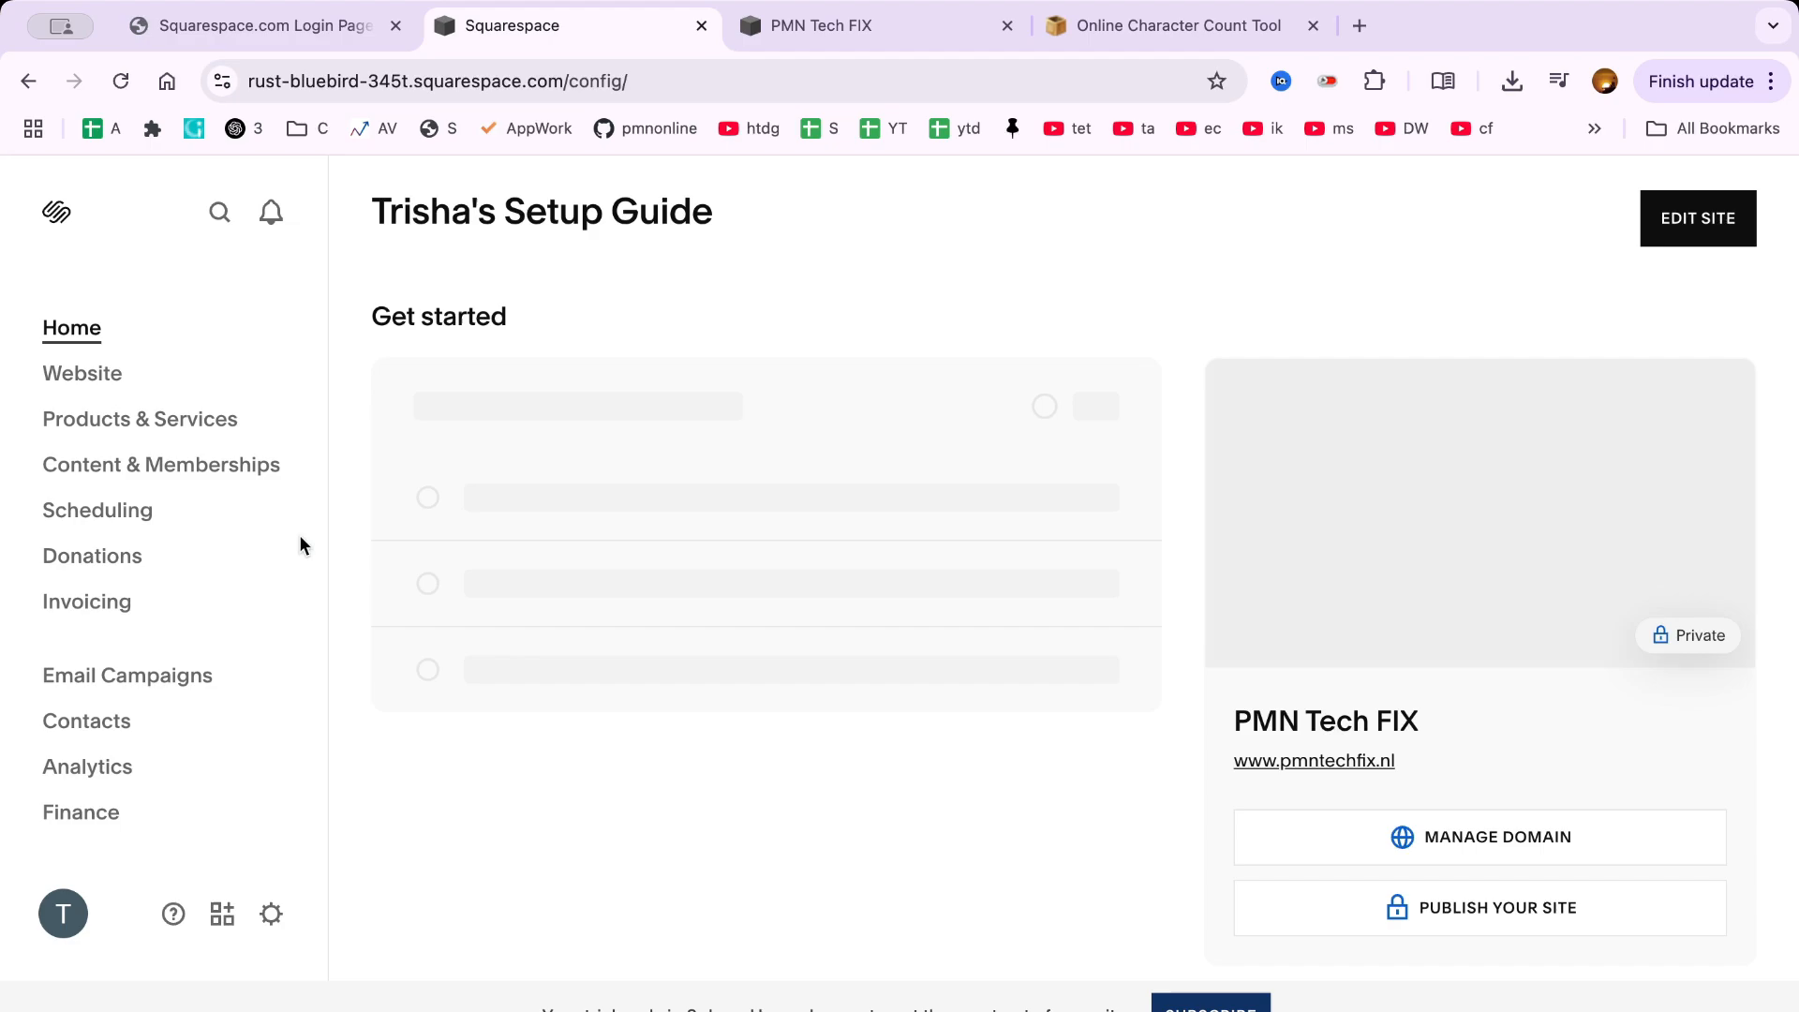
click(103, 373)
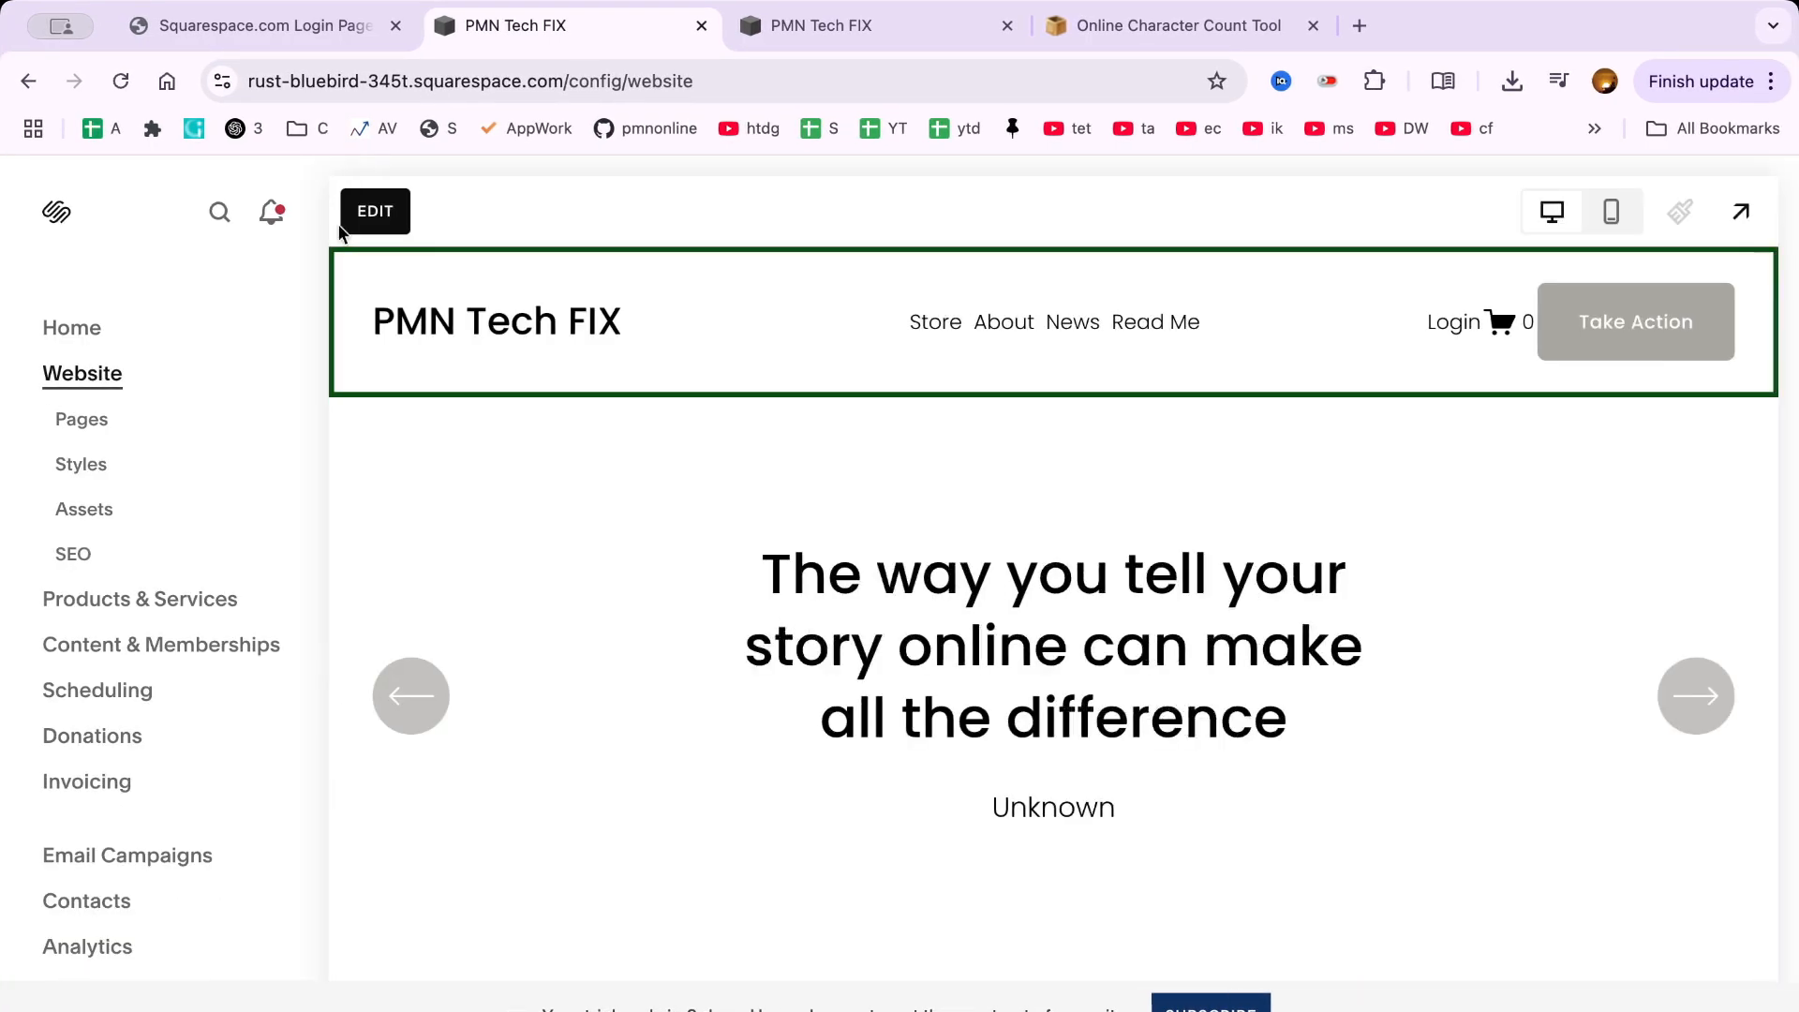
click(363, 220)
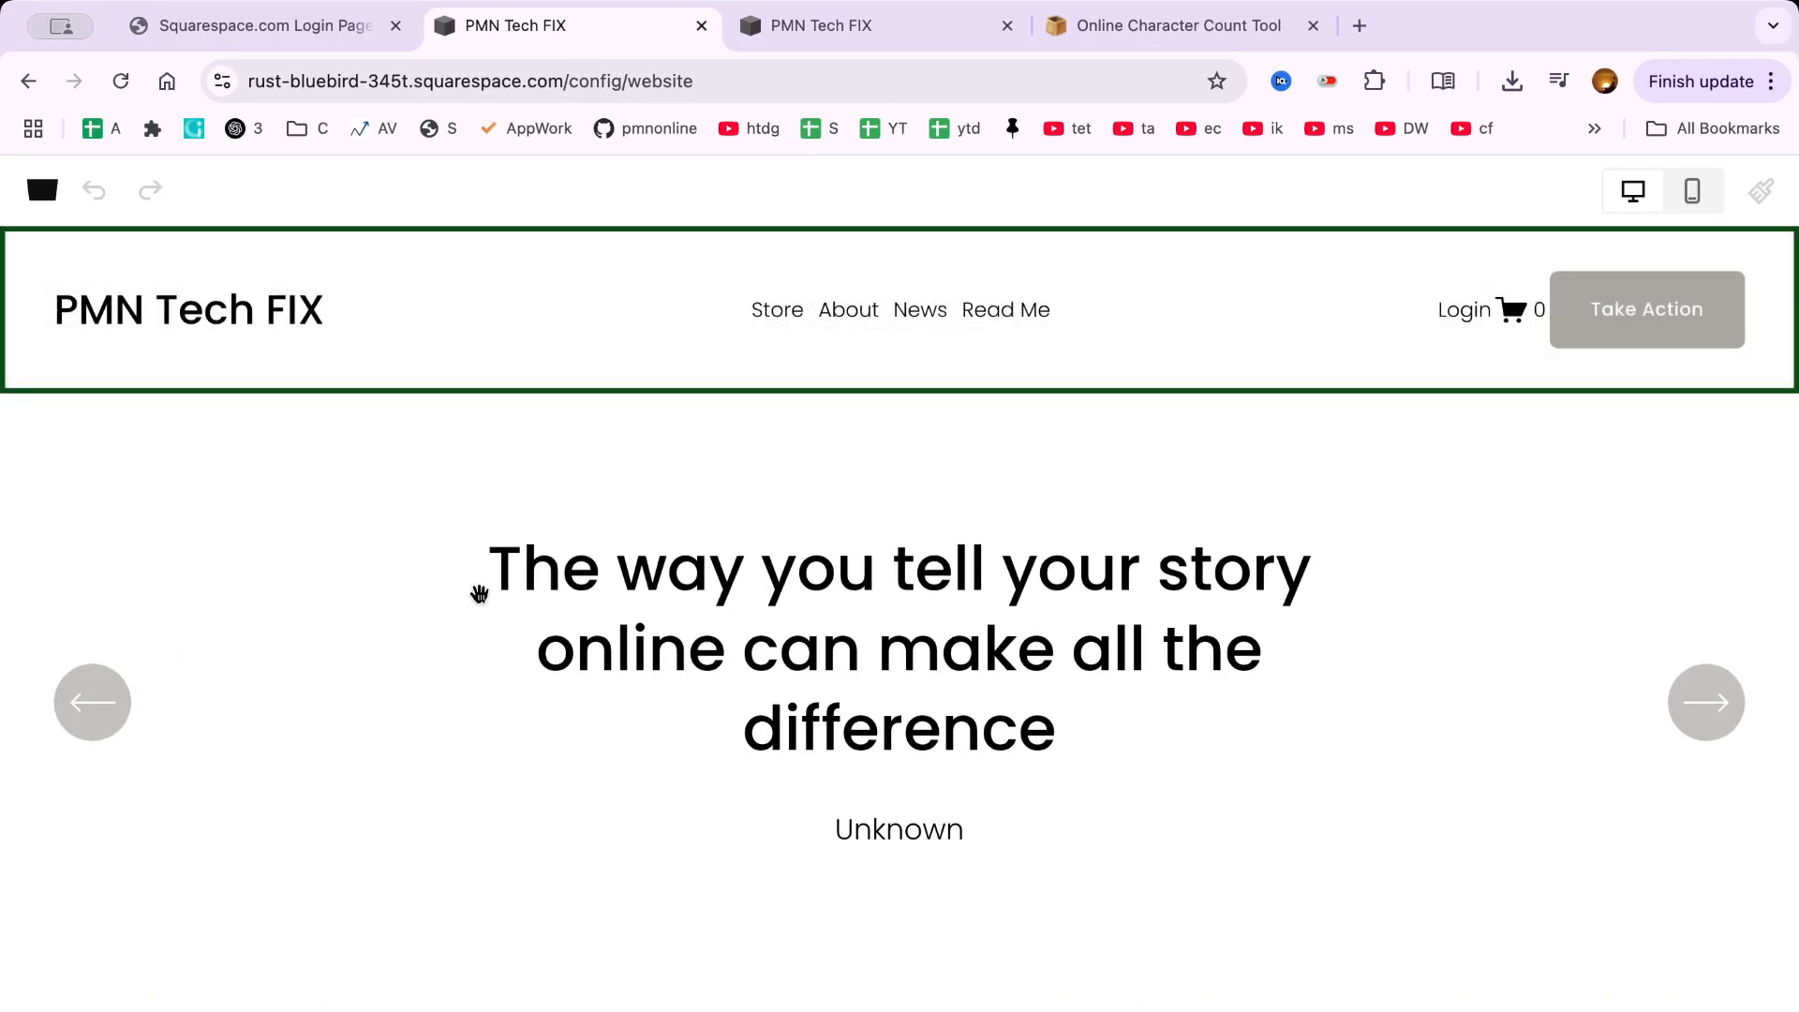
- Add a blank section directly below the "Starts With You" forest banner
scroll(480, 594, down, 3)
scroll(479, 594, down, 6)
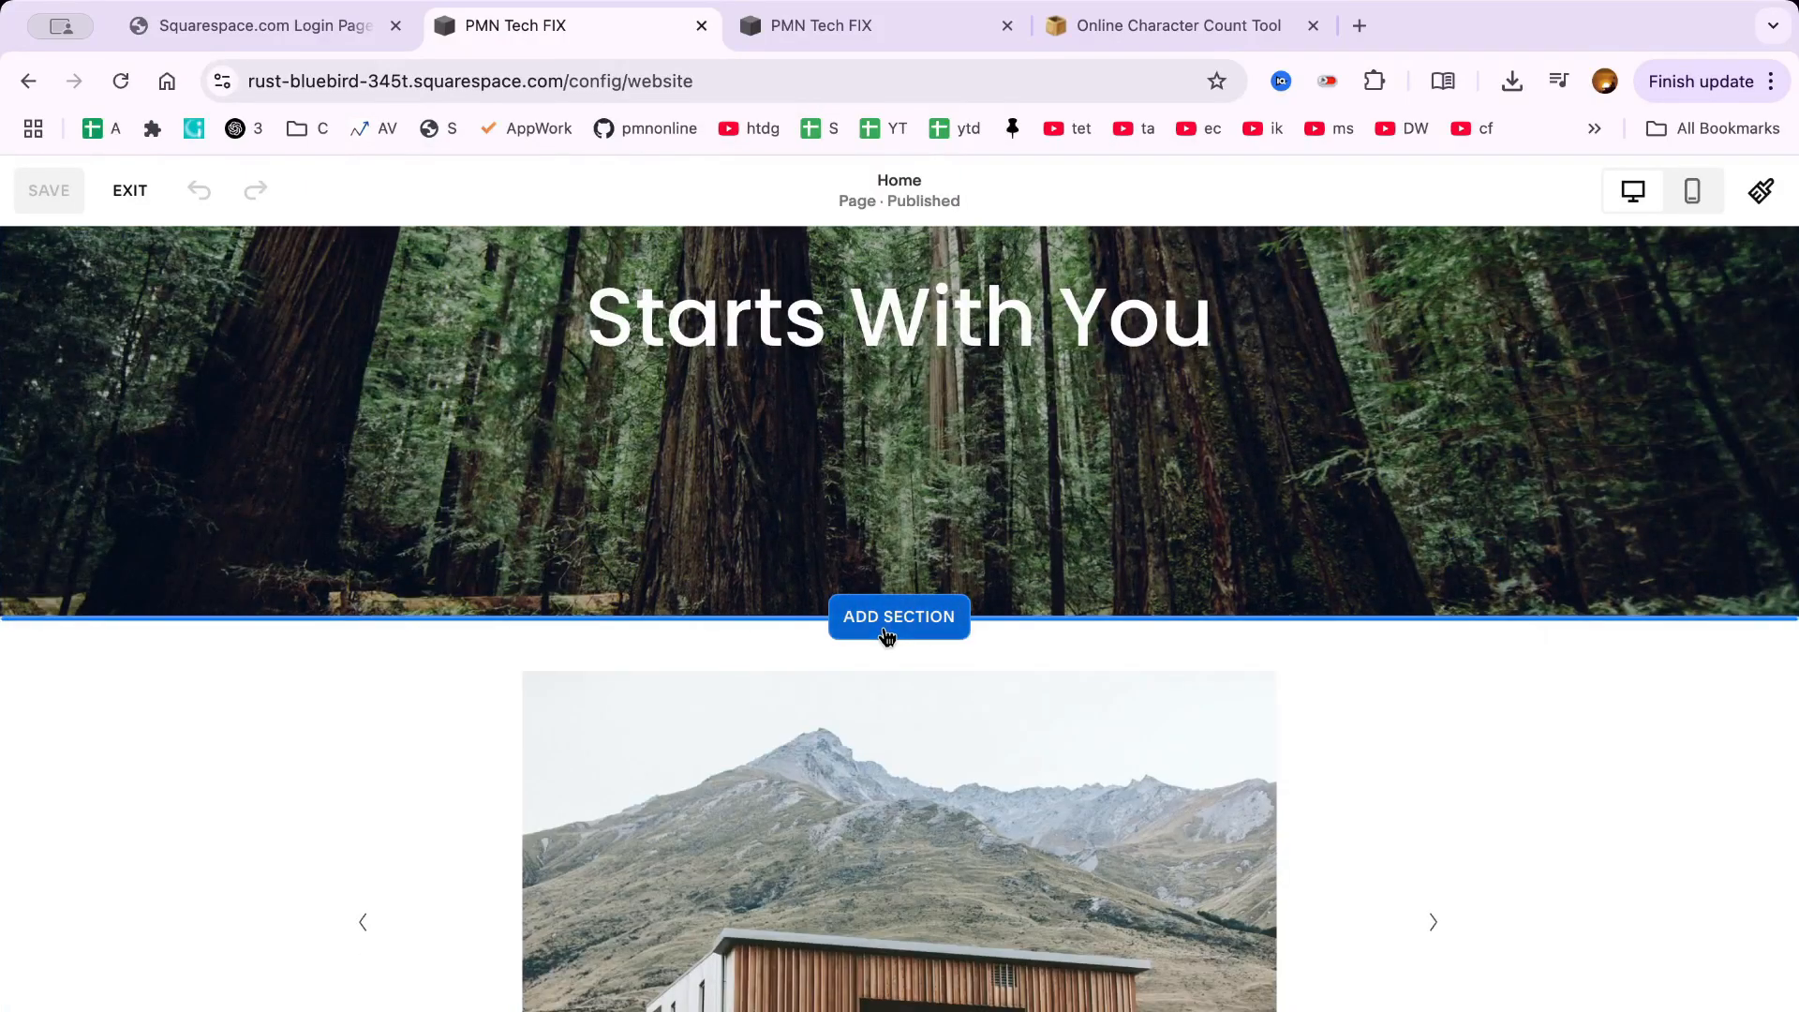
click(890, 616)
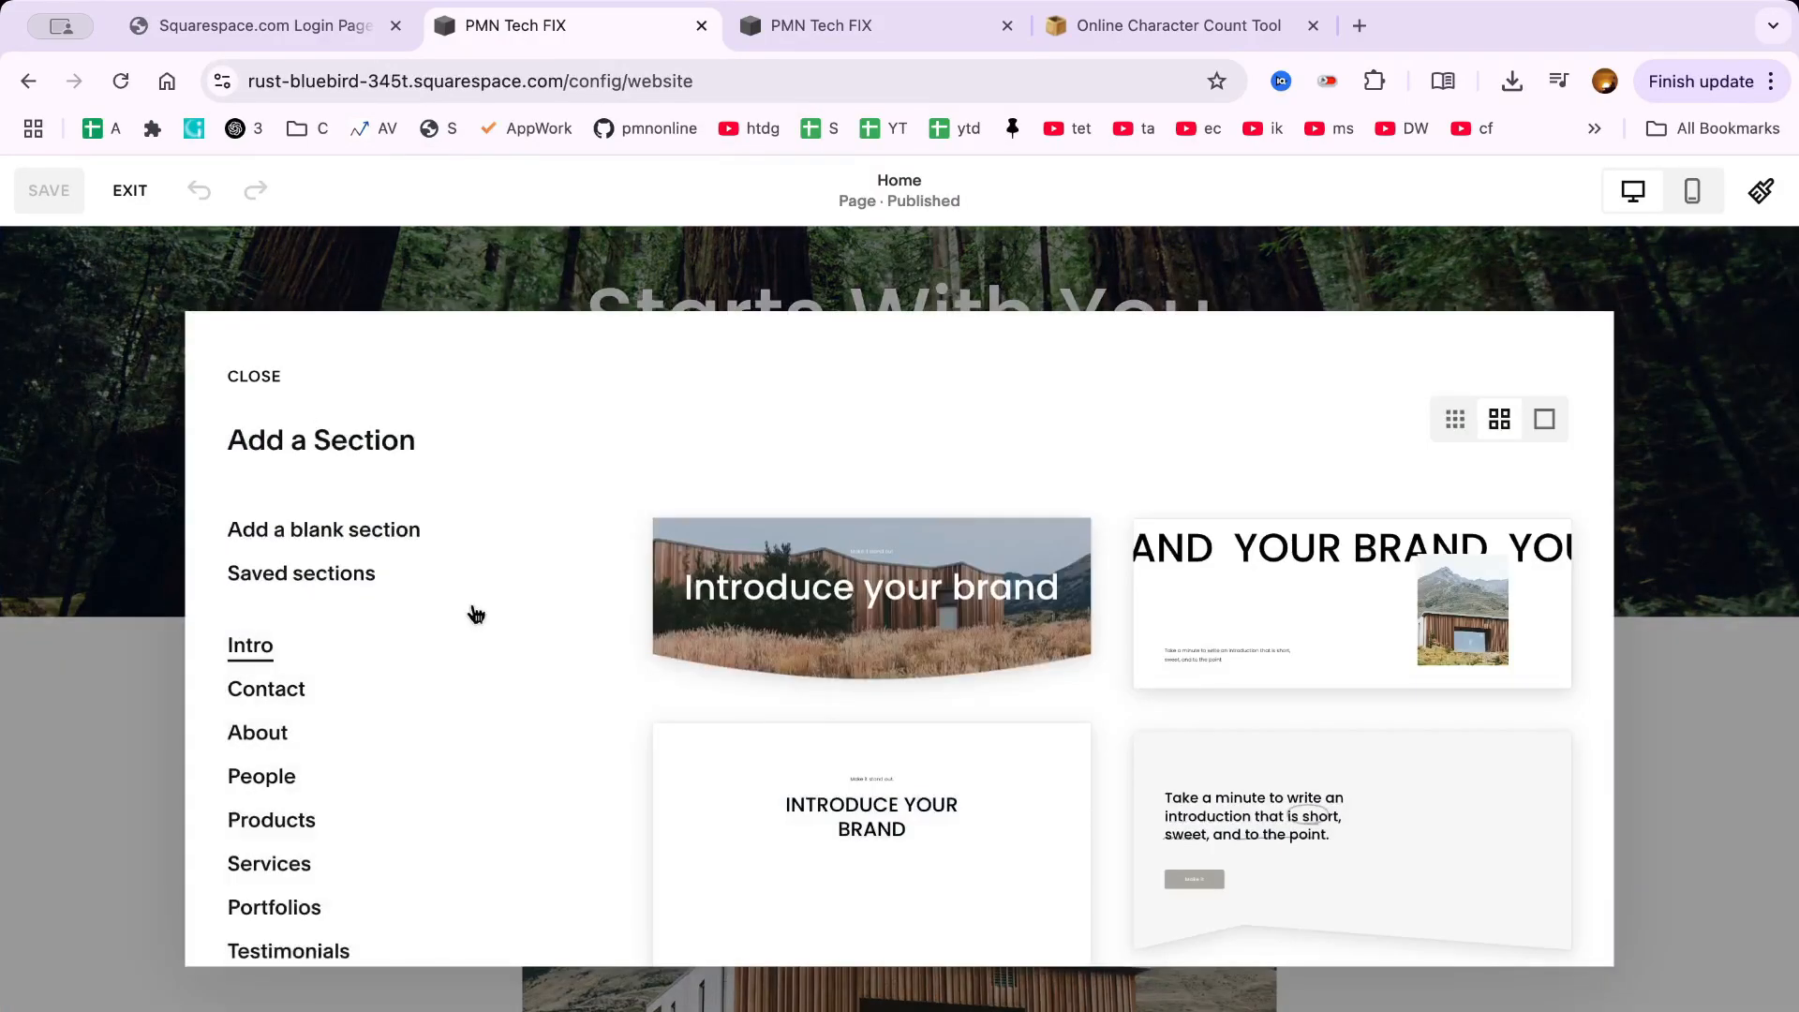
click(278, 530)
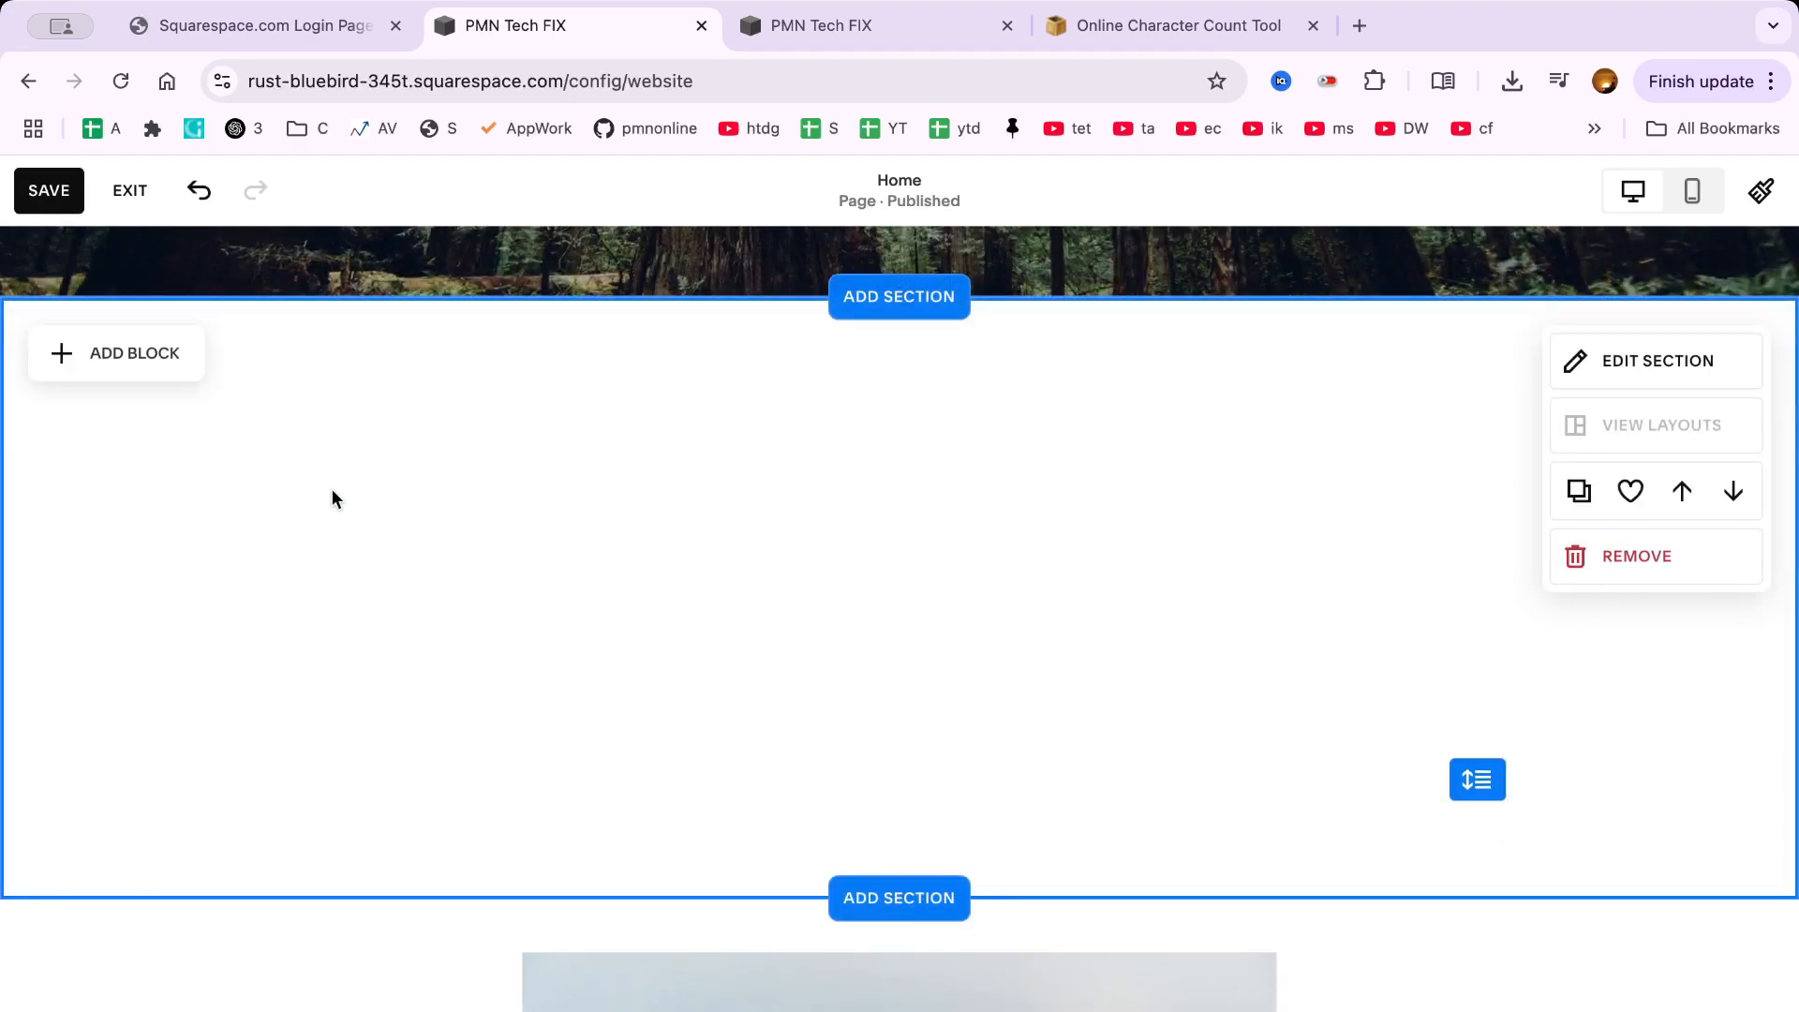
- Add a Code block to the blank section and enlarge it to about half the section's width
click(120, 361)
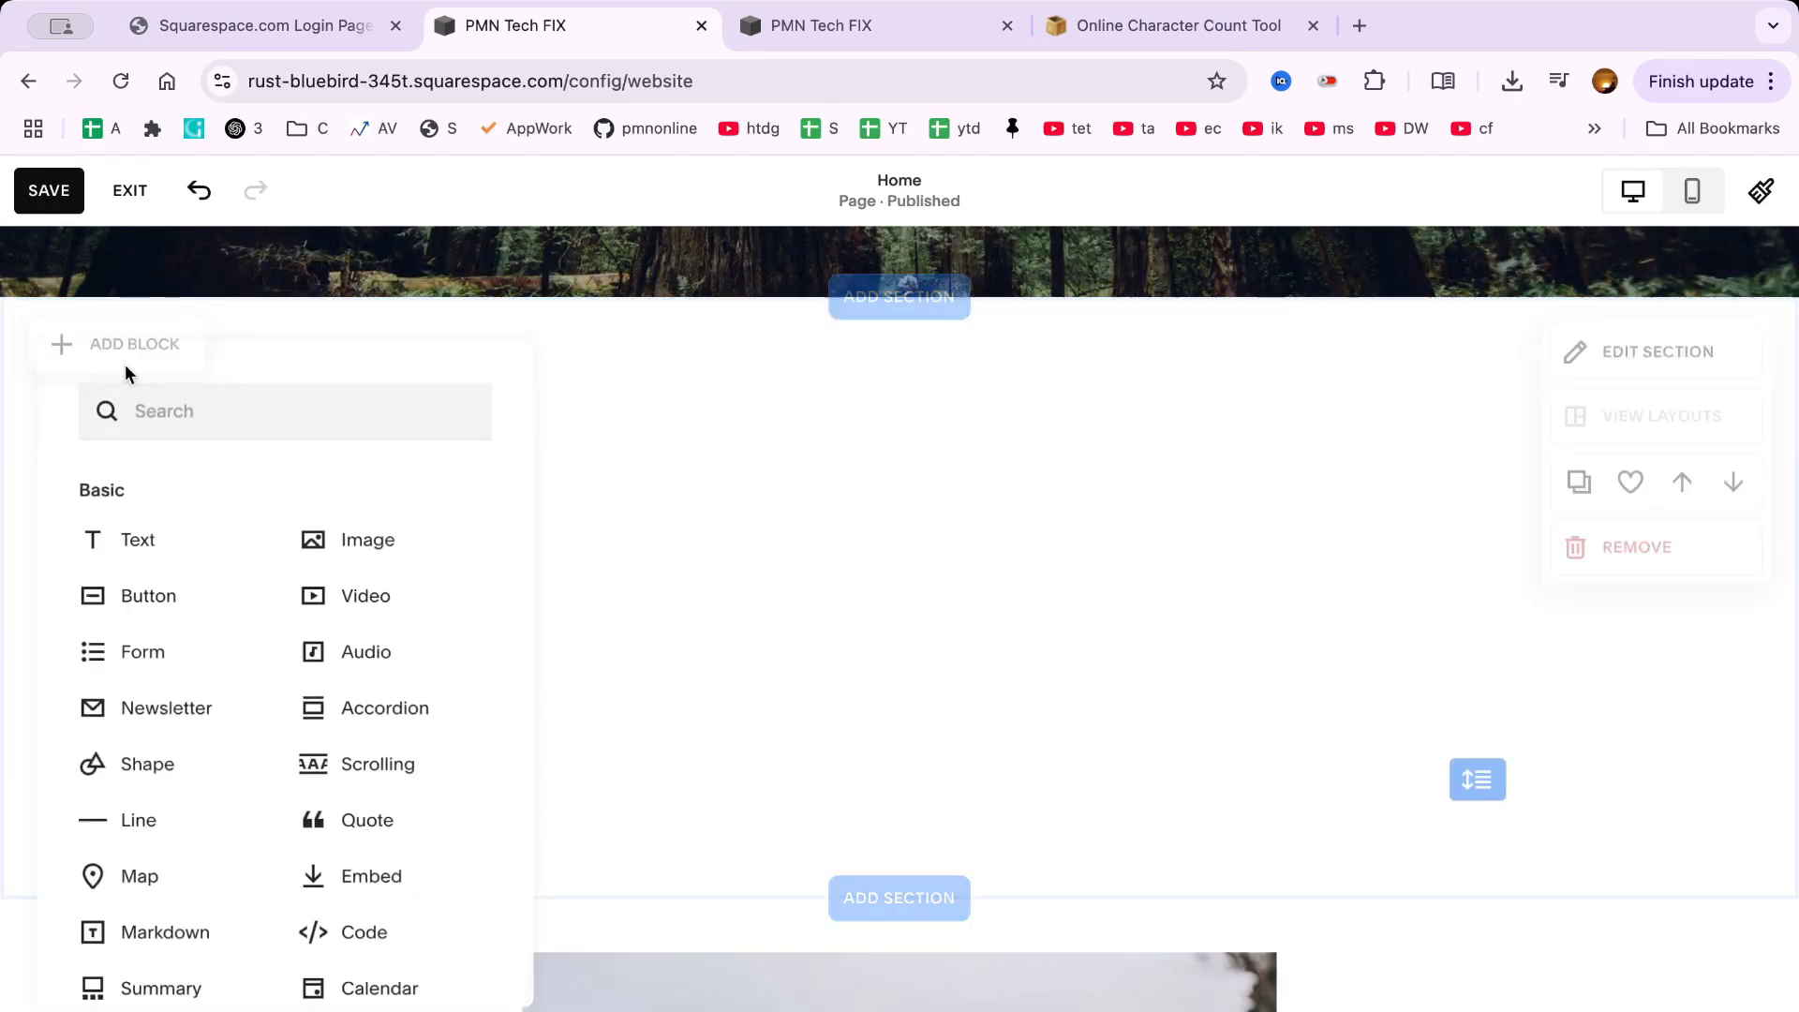
scroll(281, 586, down, 2)
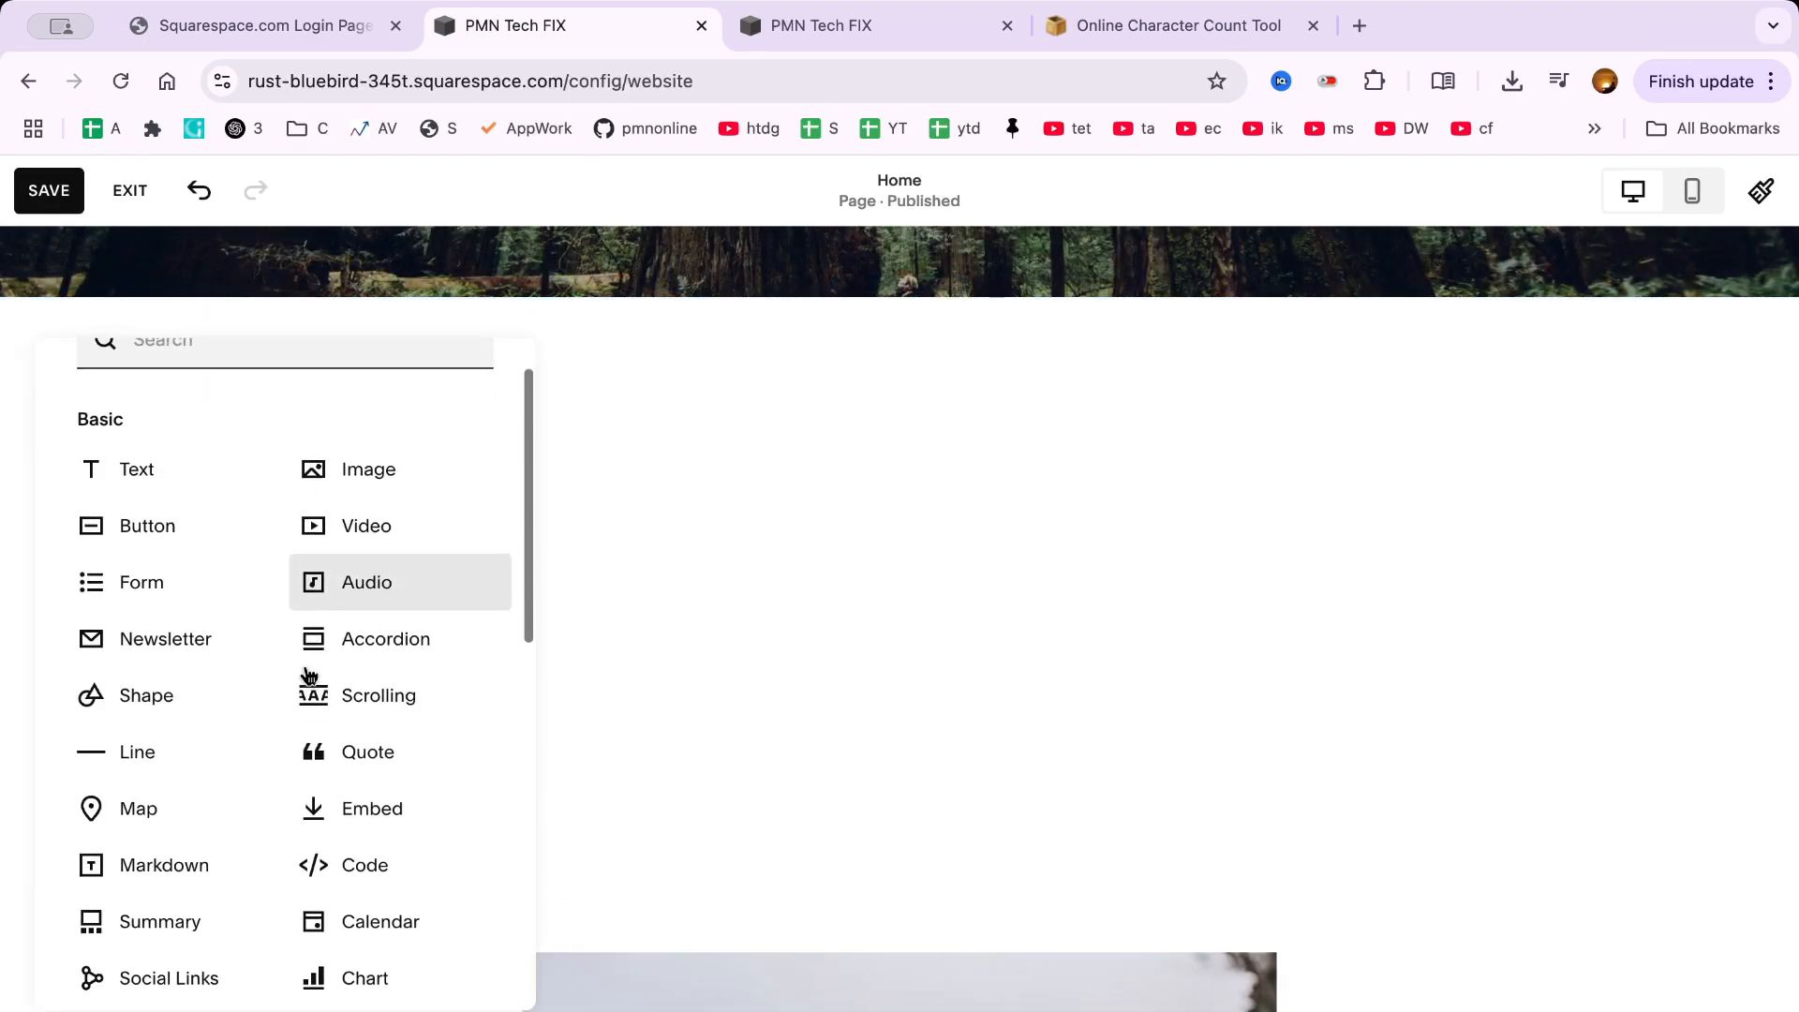
click(361, 857)
drag(307, 511, 338, 470)
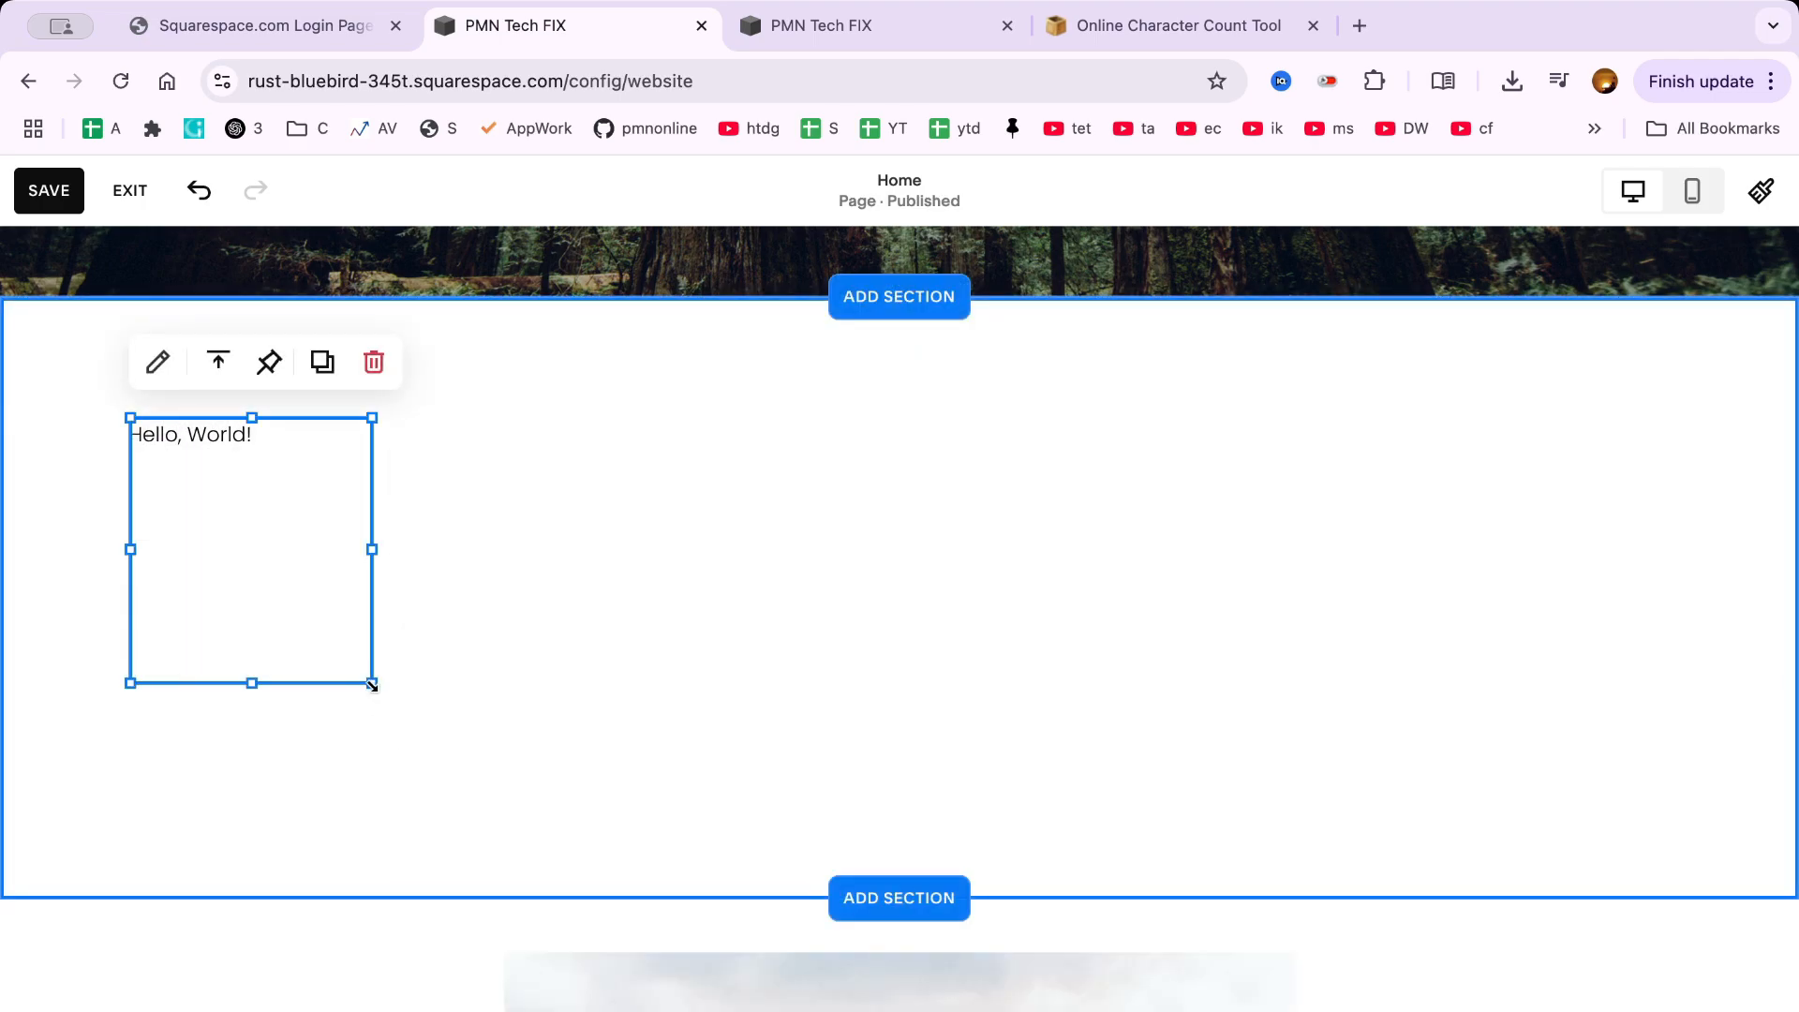
drag(373, 682, 1001, 800)
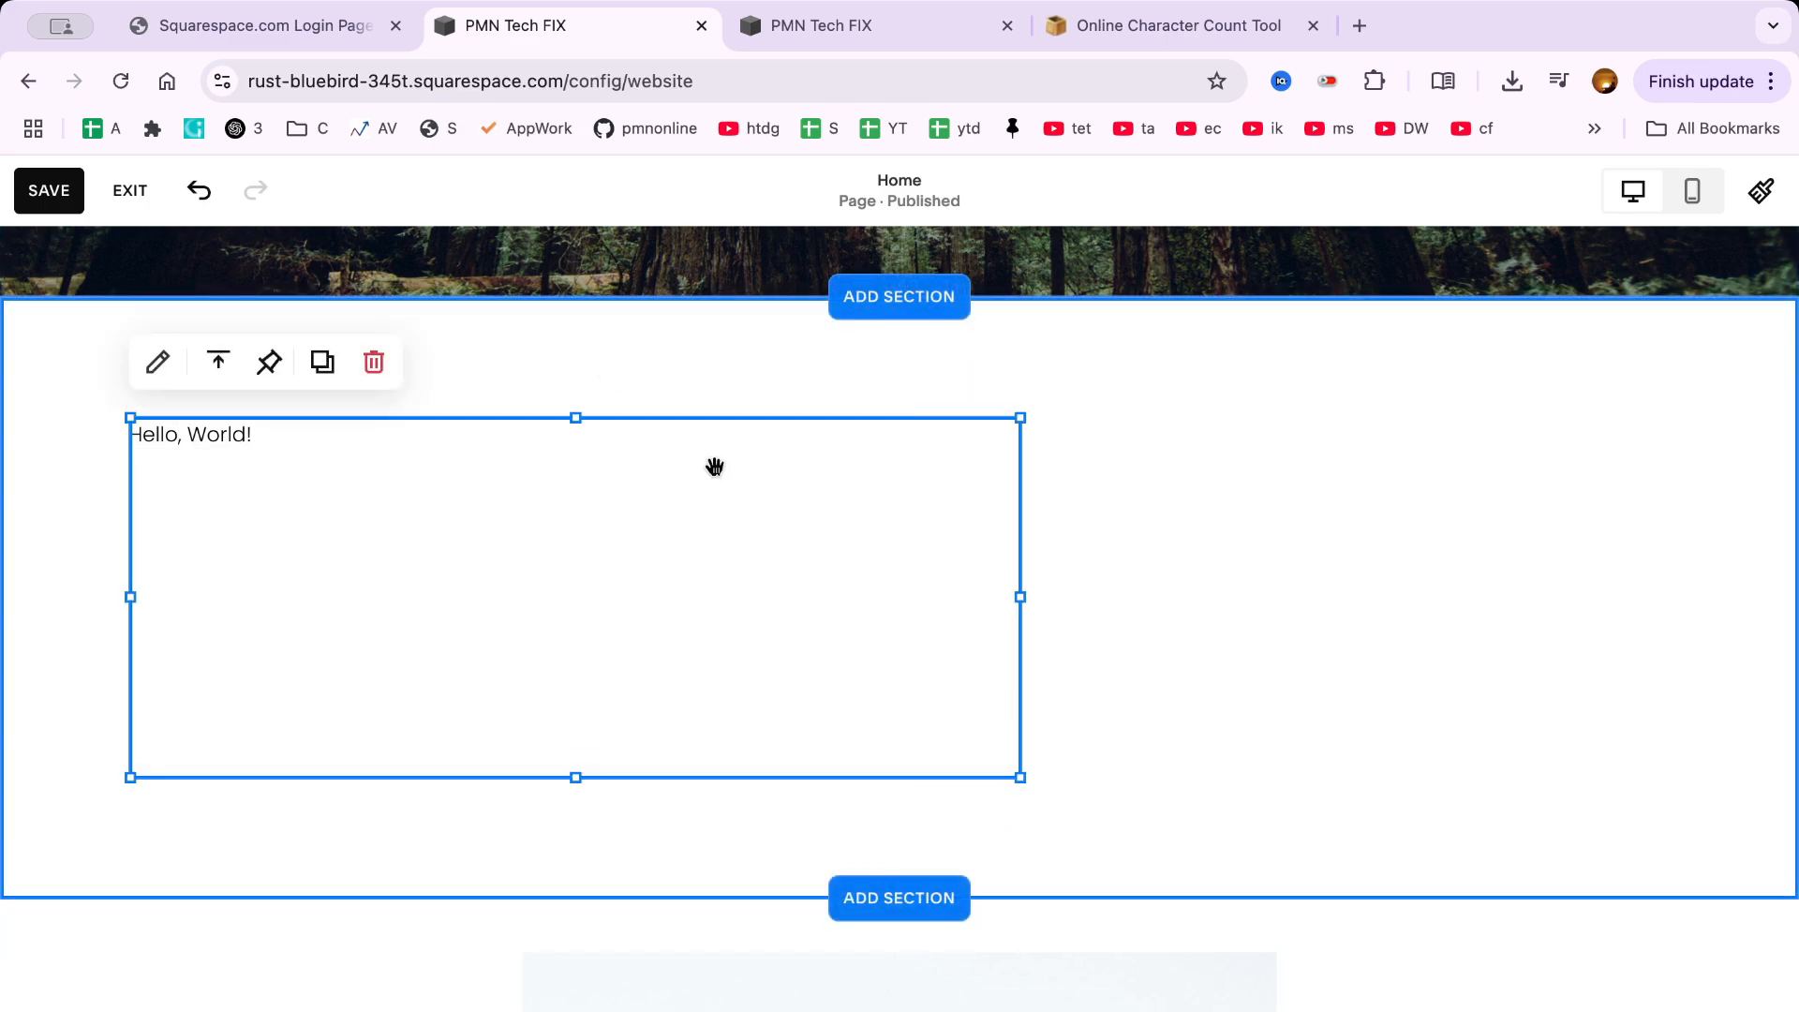
- Open the code block's content for editing and keep its mode set to HTML
double_click(234, 496)
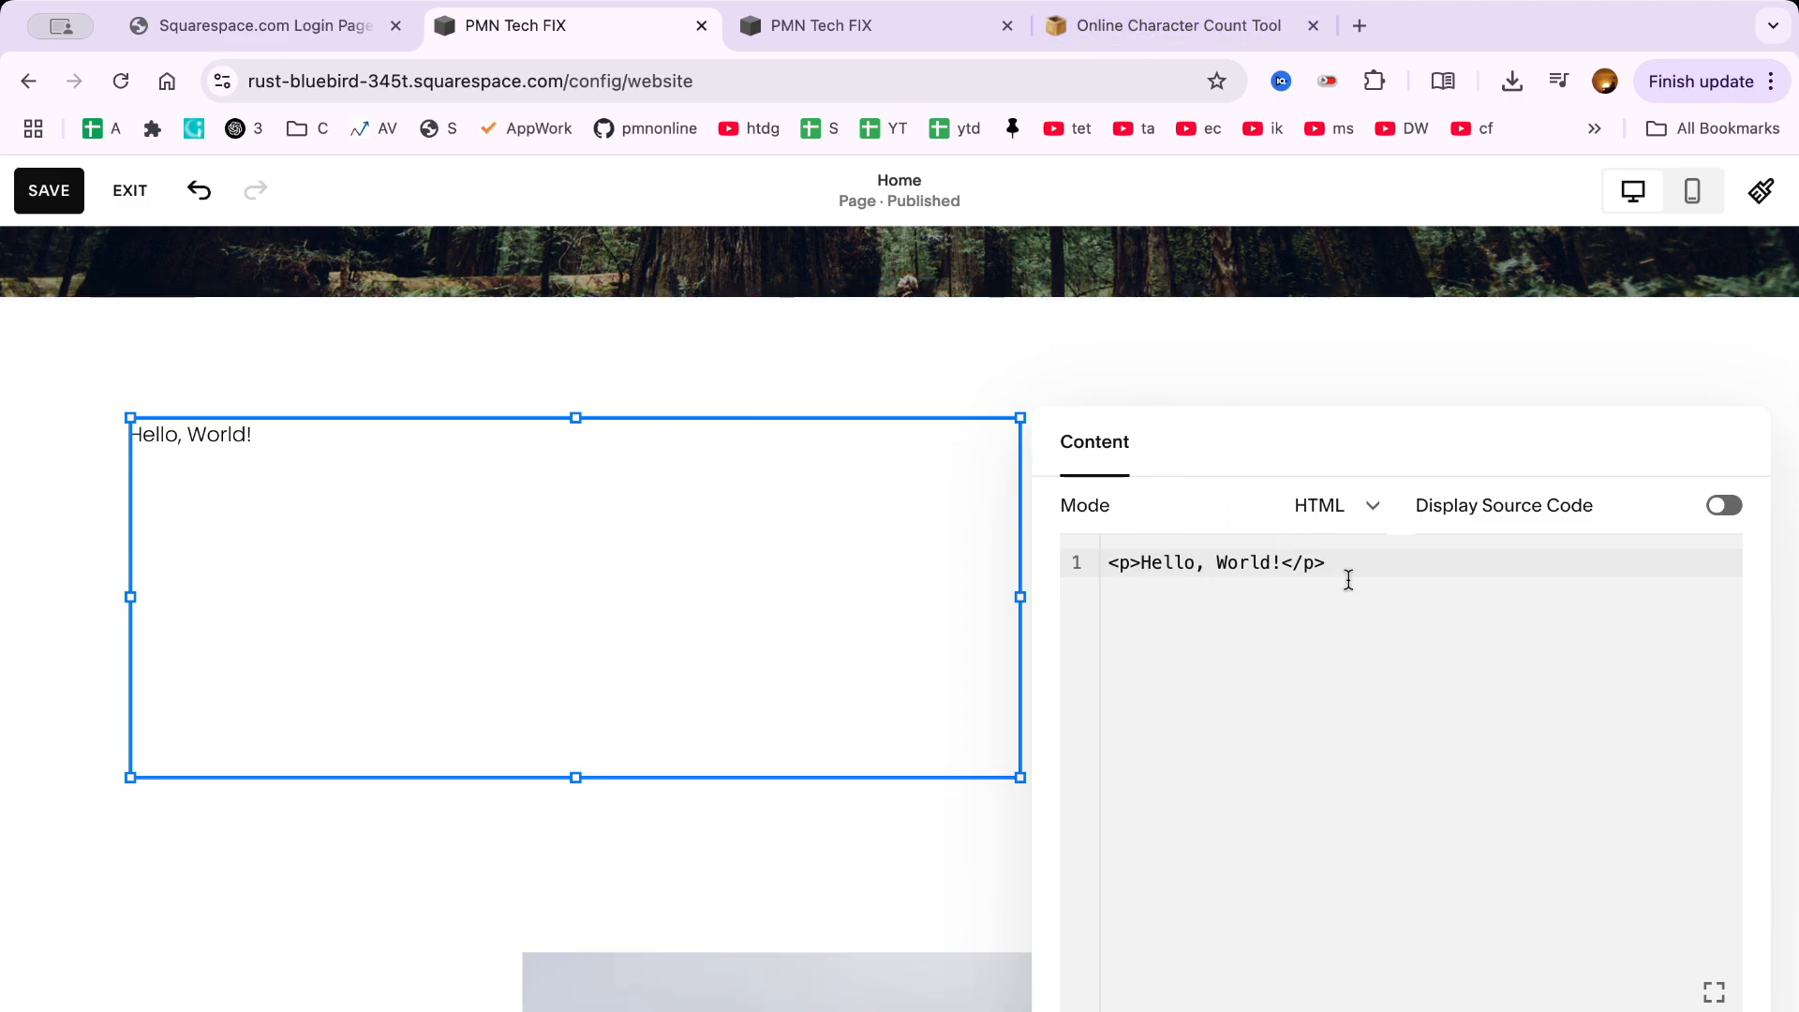
click(1353, 527)
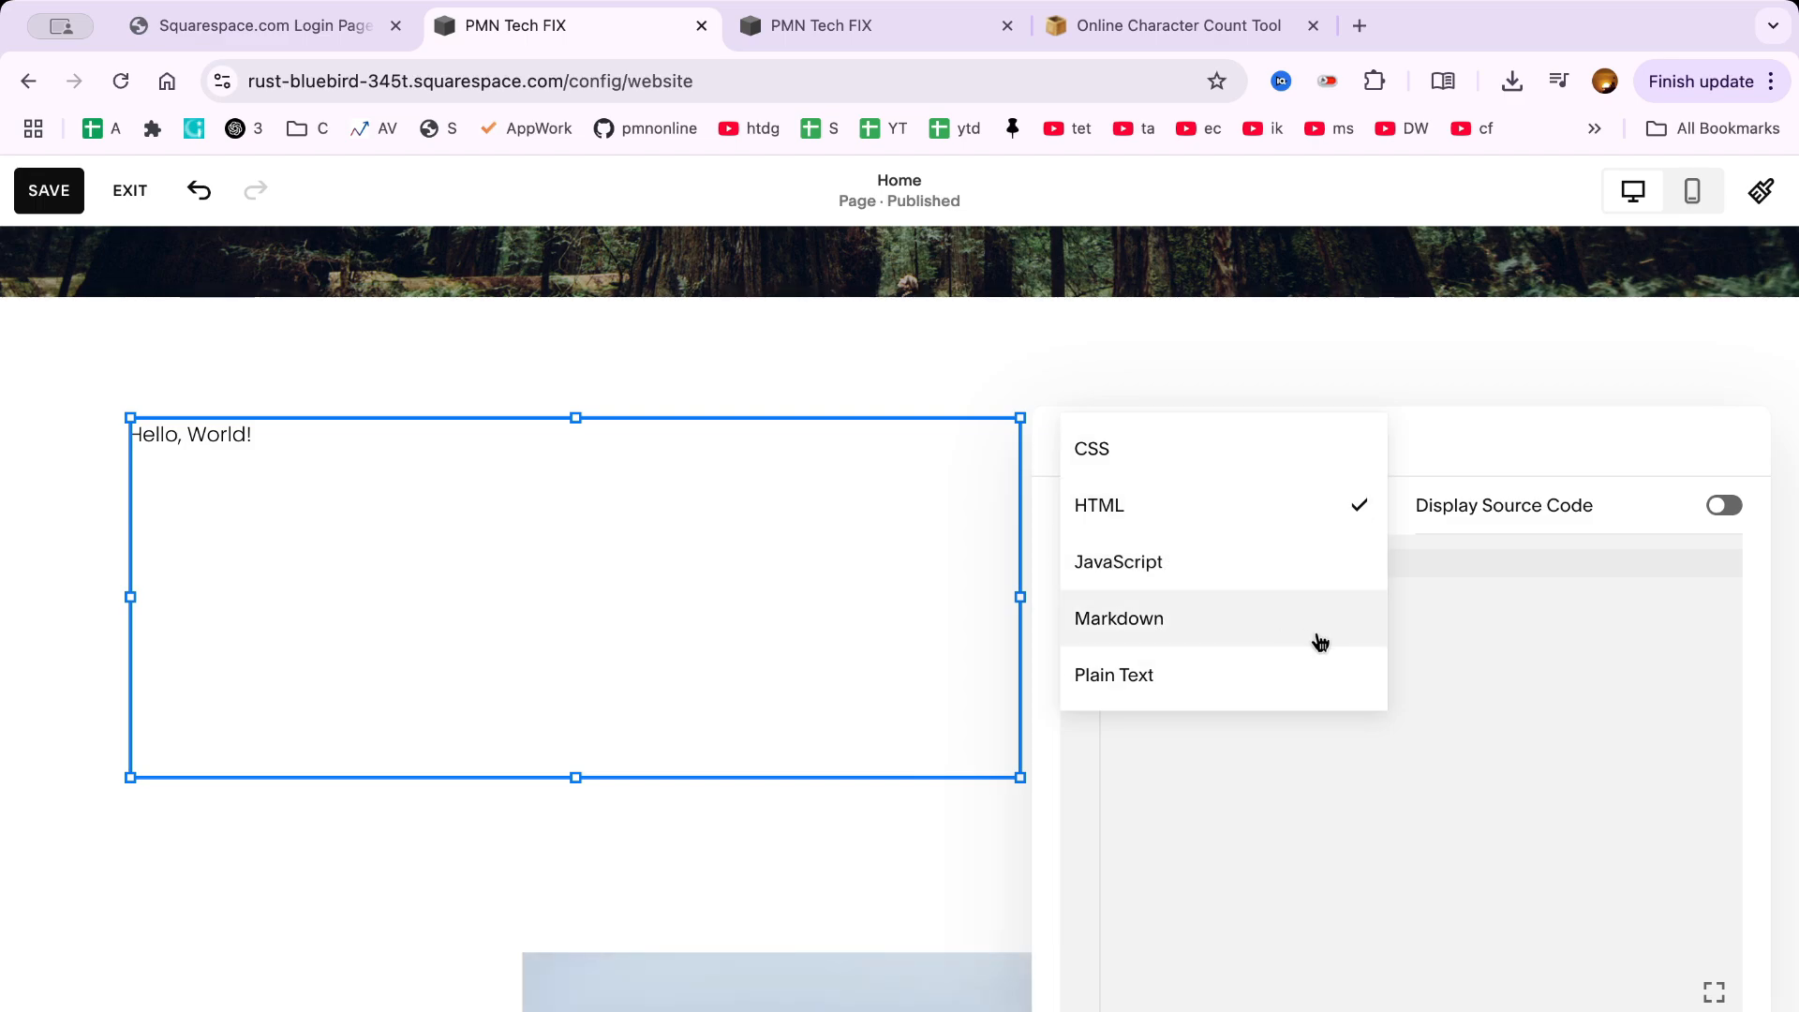
click(1251, 518)
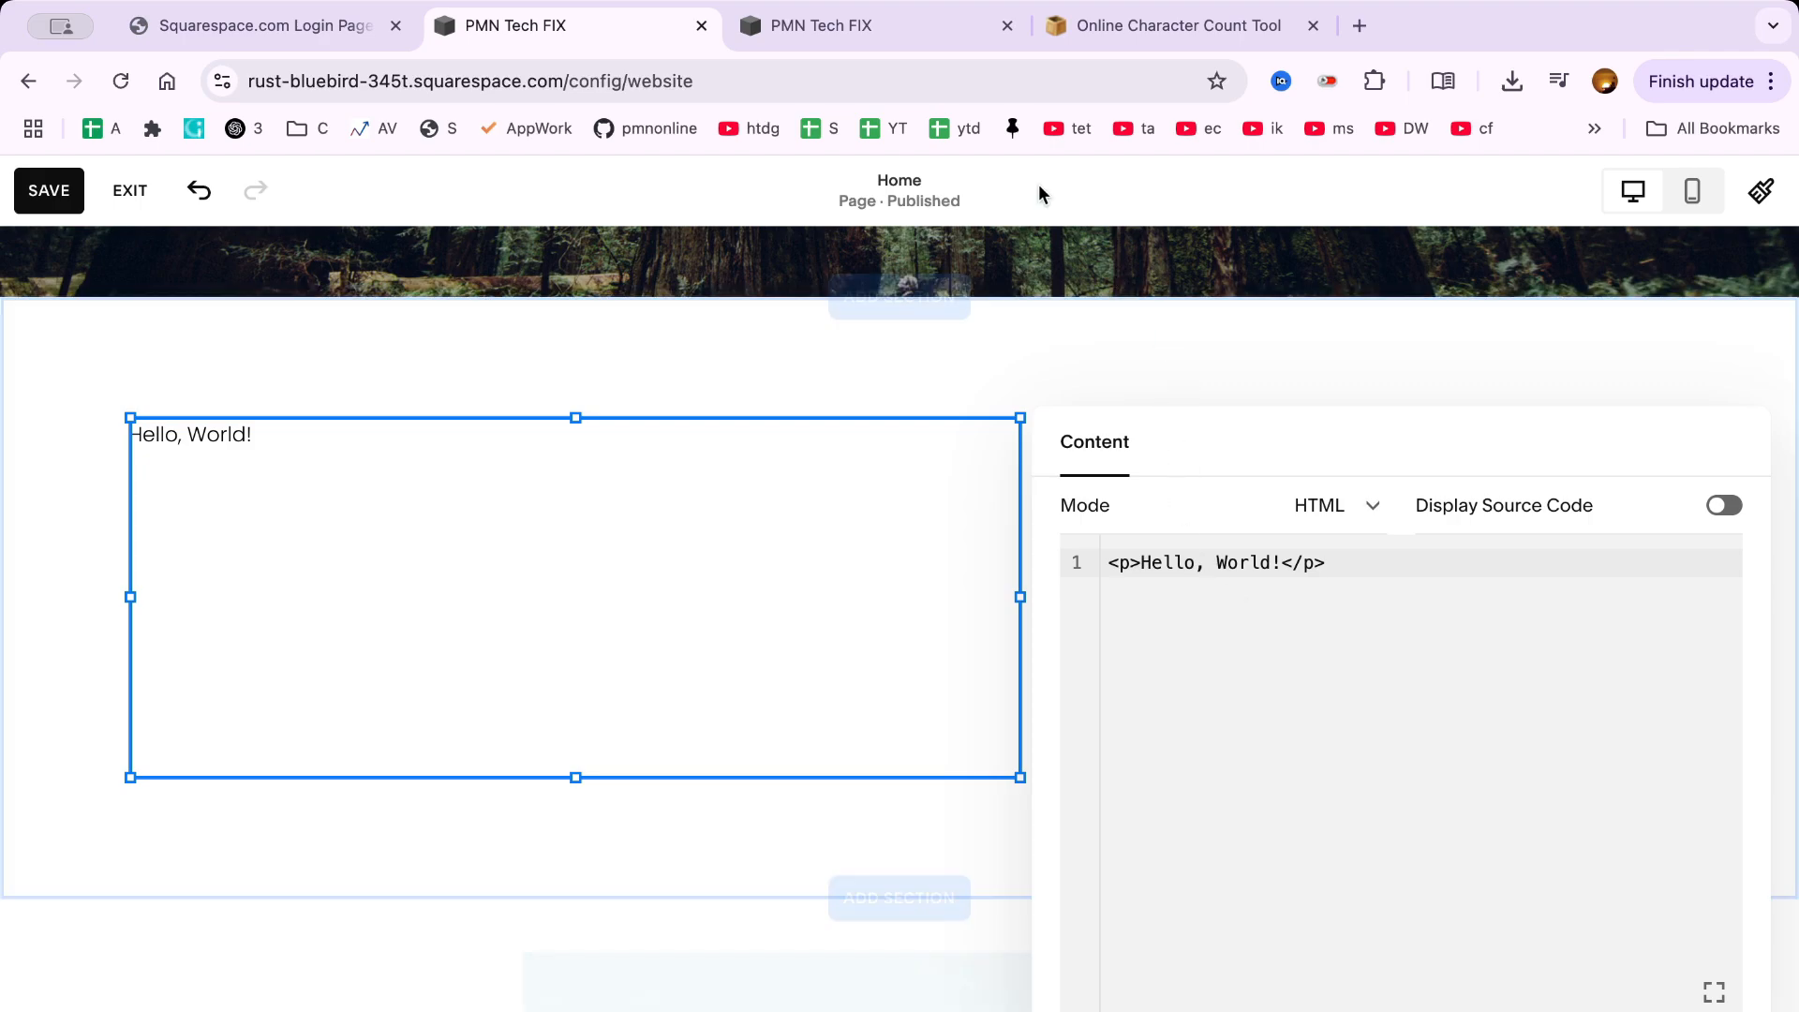
- Copy the squarespace-table HTML from the Online Character Count Tool page and replace the code block's sample "Hello, World!" code with it
click(1118, 39)
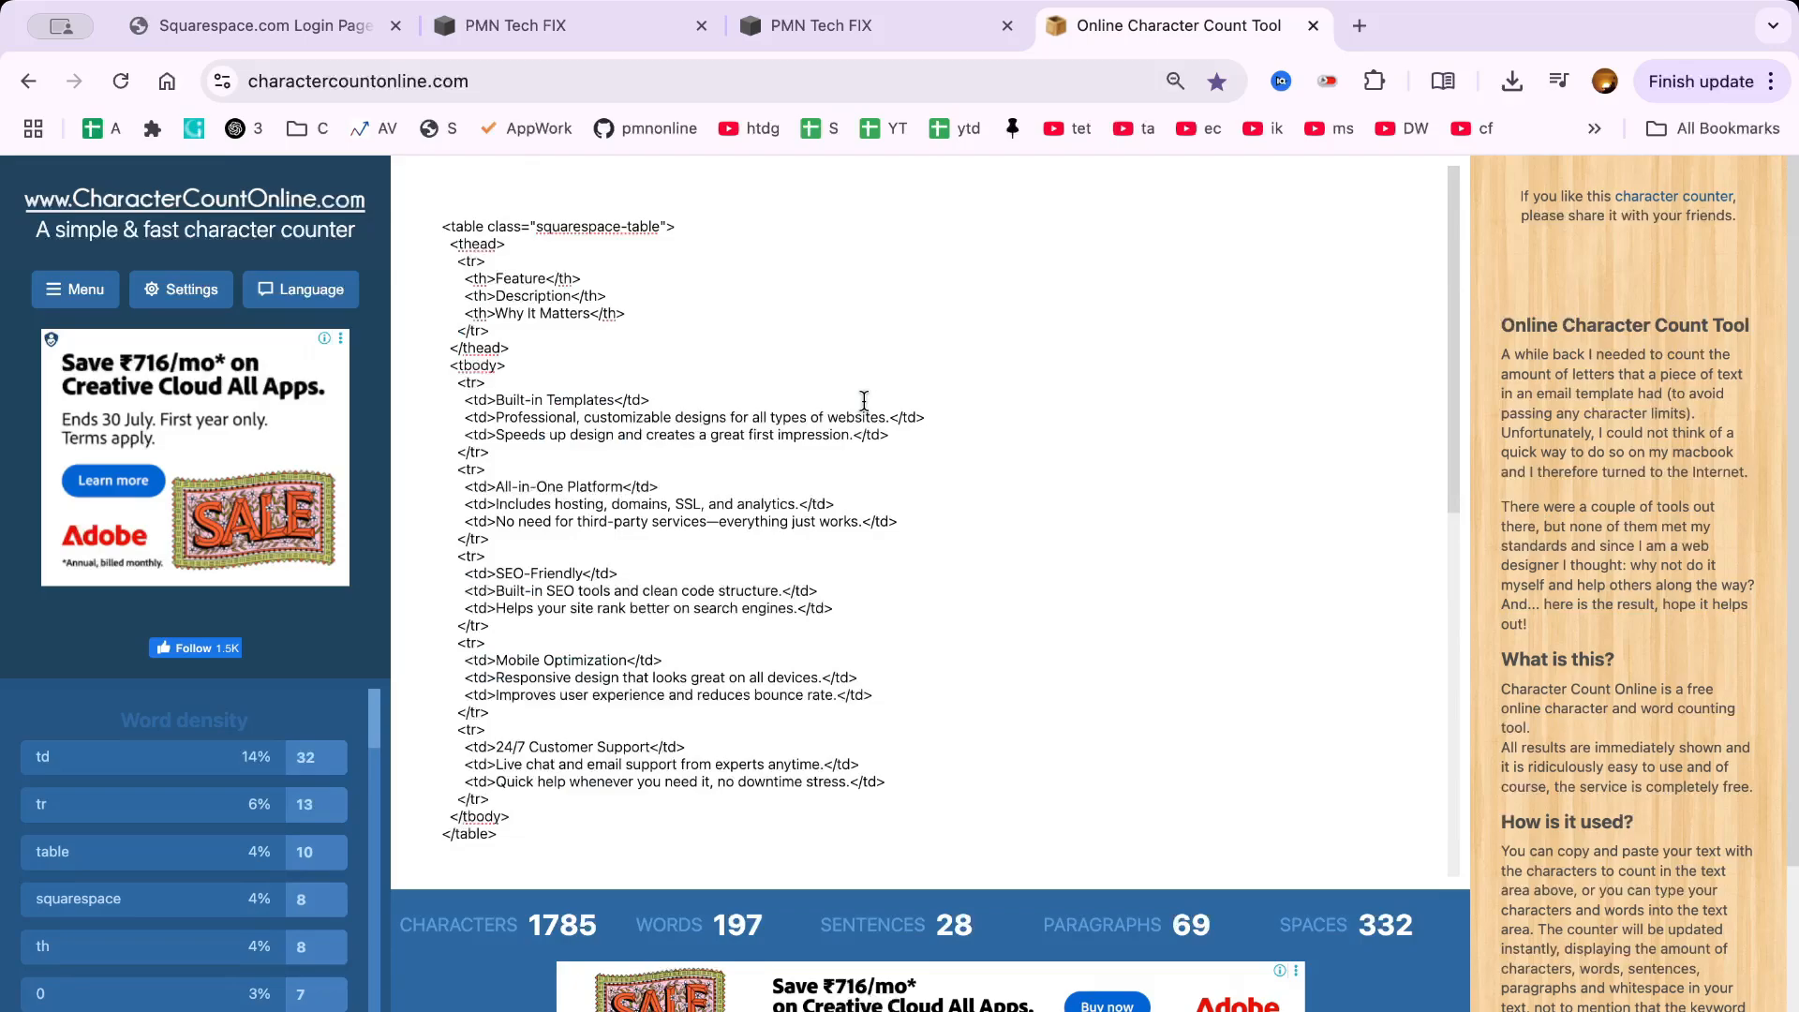
scroll(606, 366, down, 5)
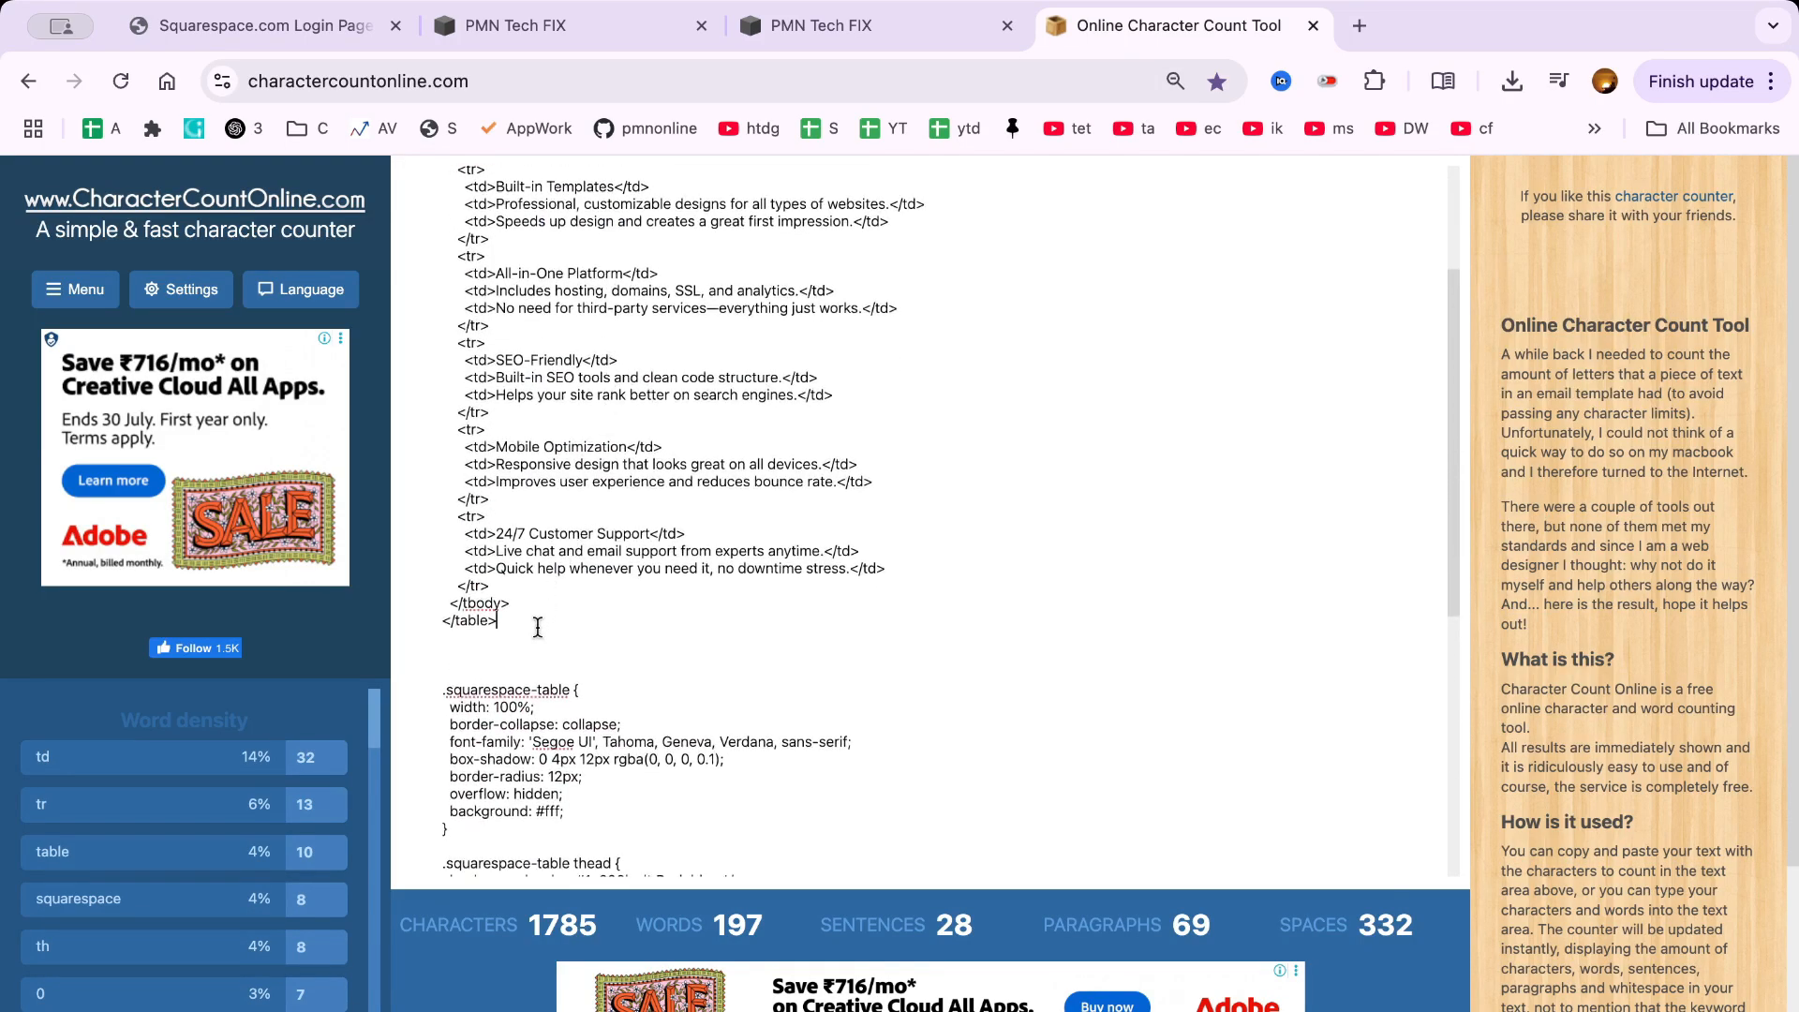
key(shift+super+Up)
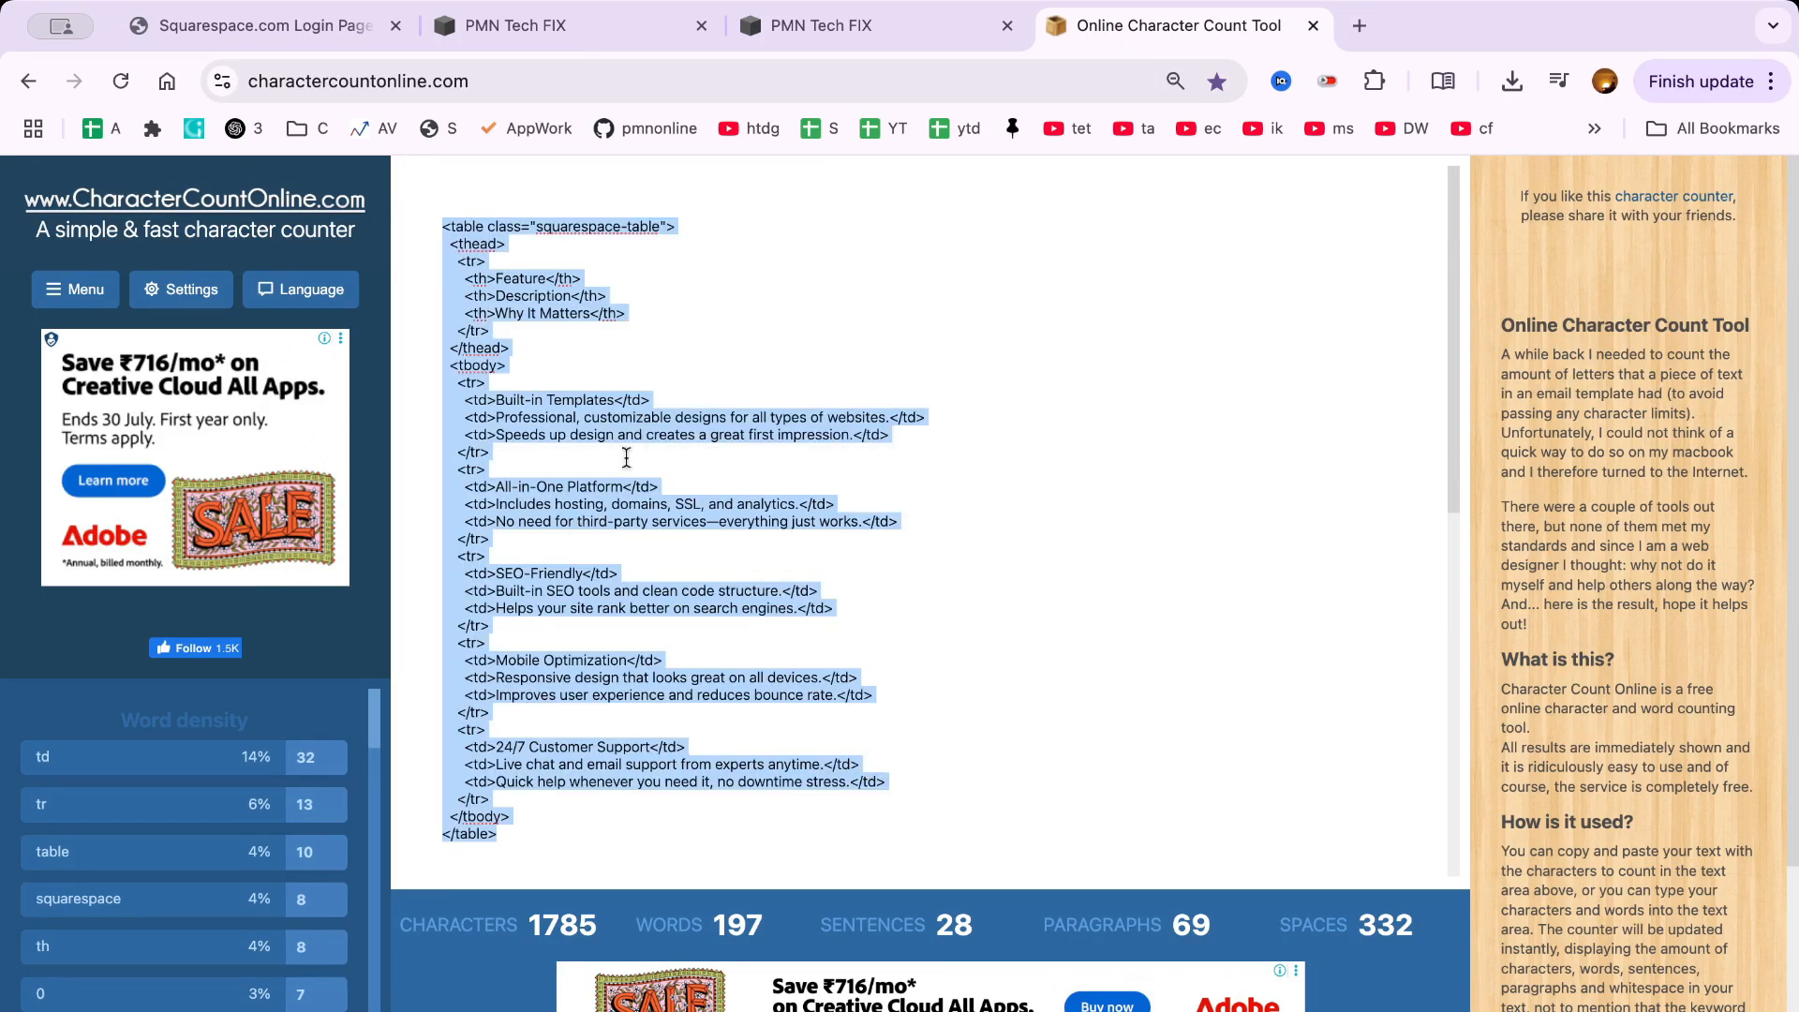
click(555, 26)
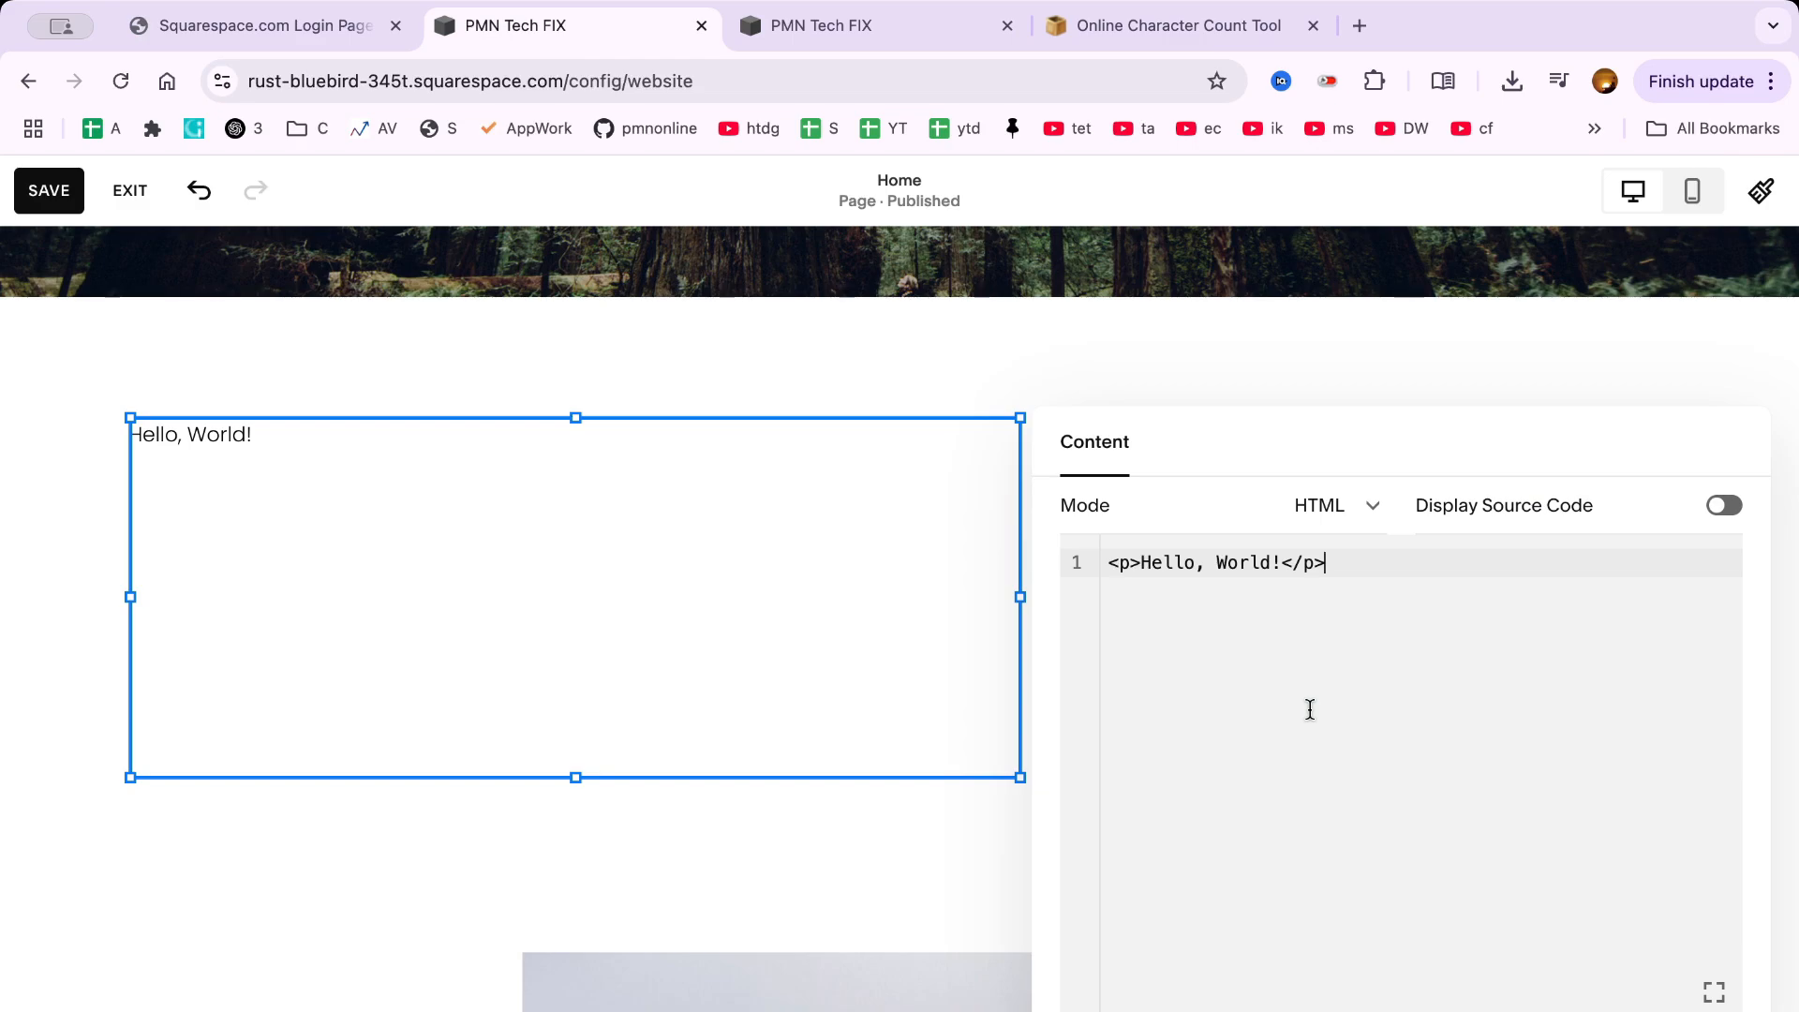
key(super+a)
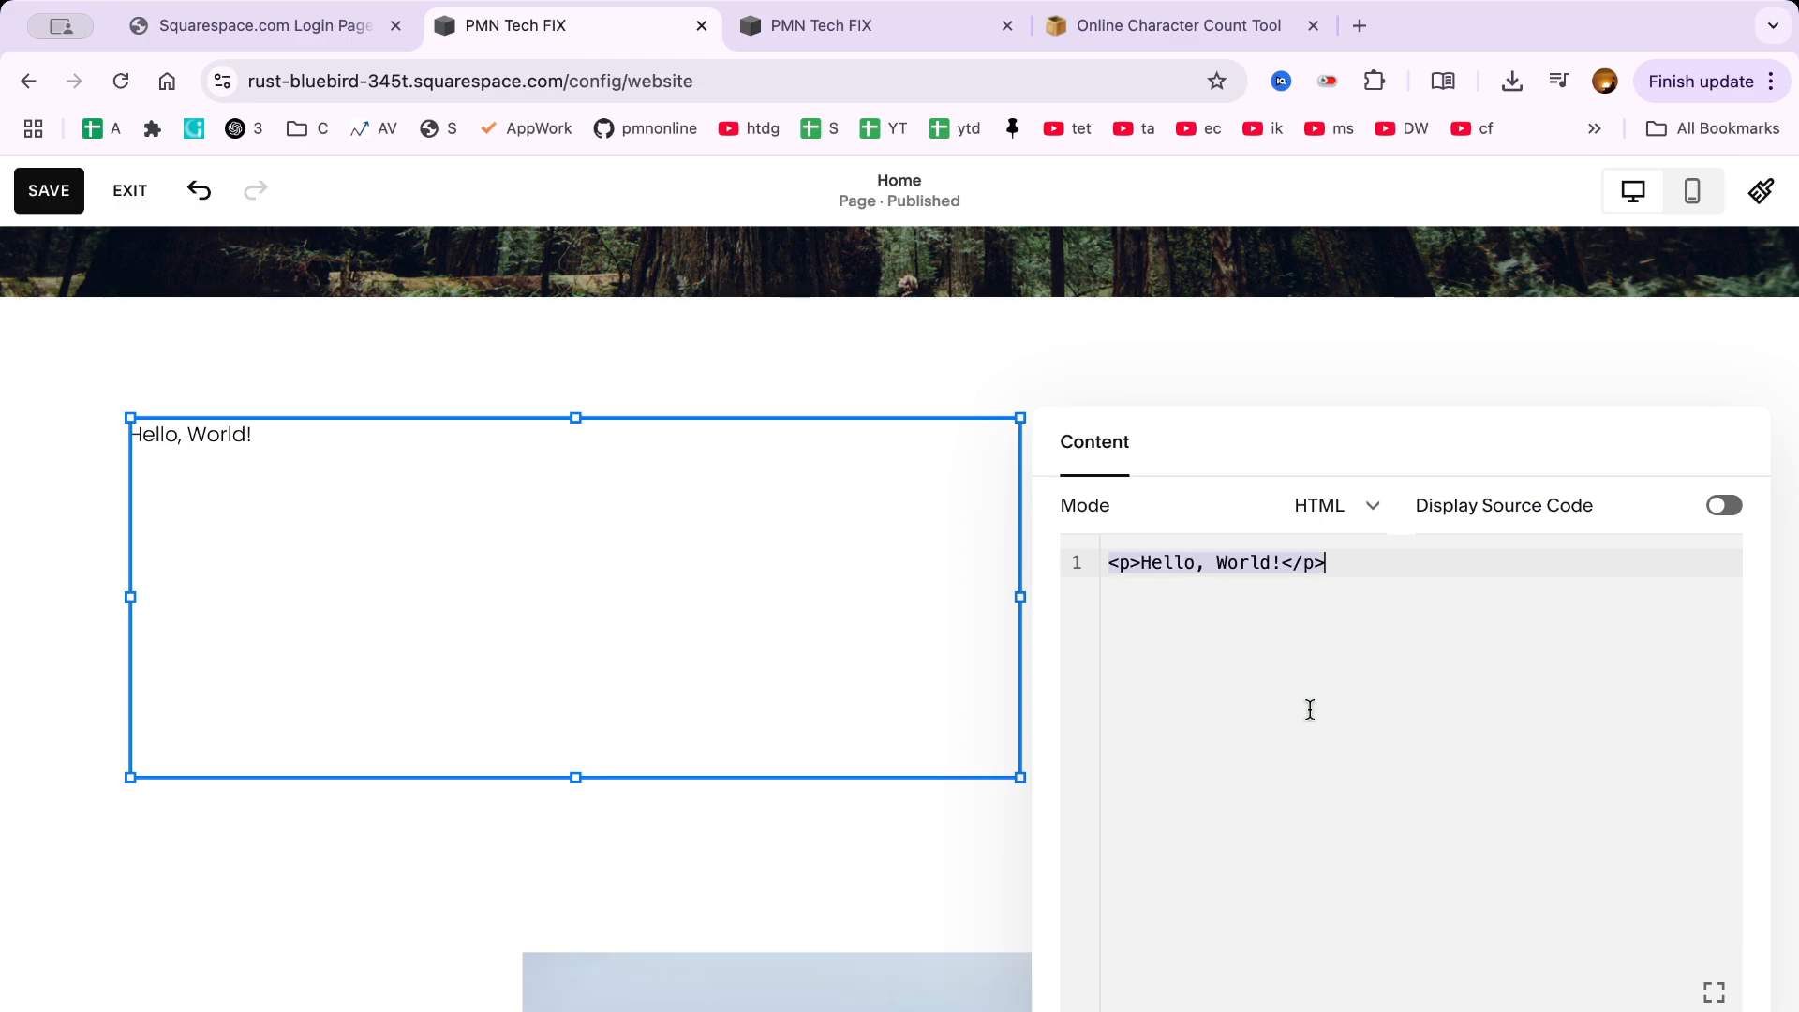
key(super+v)
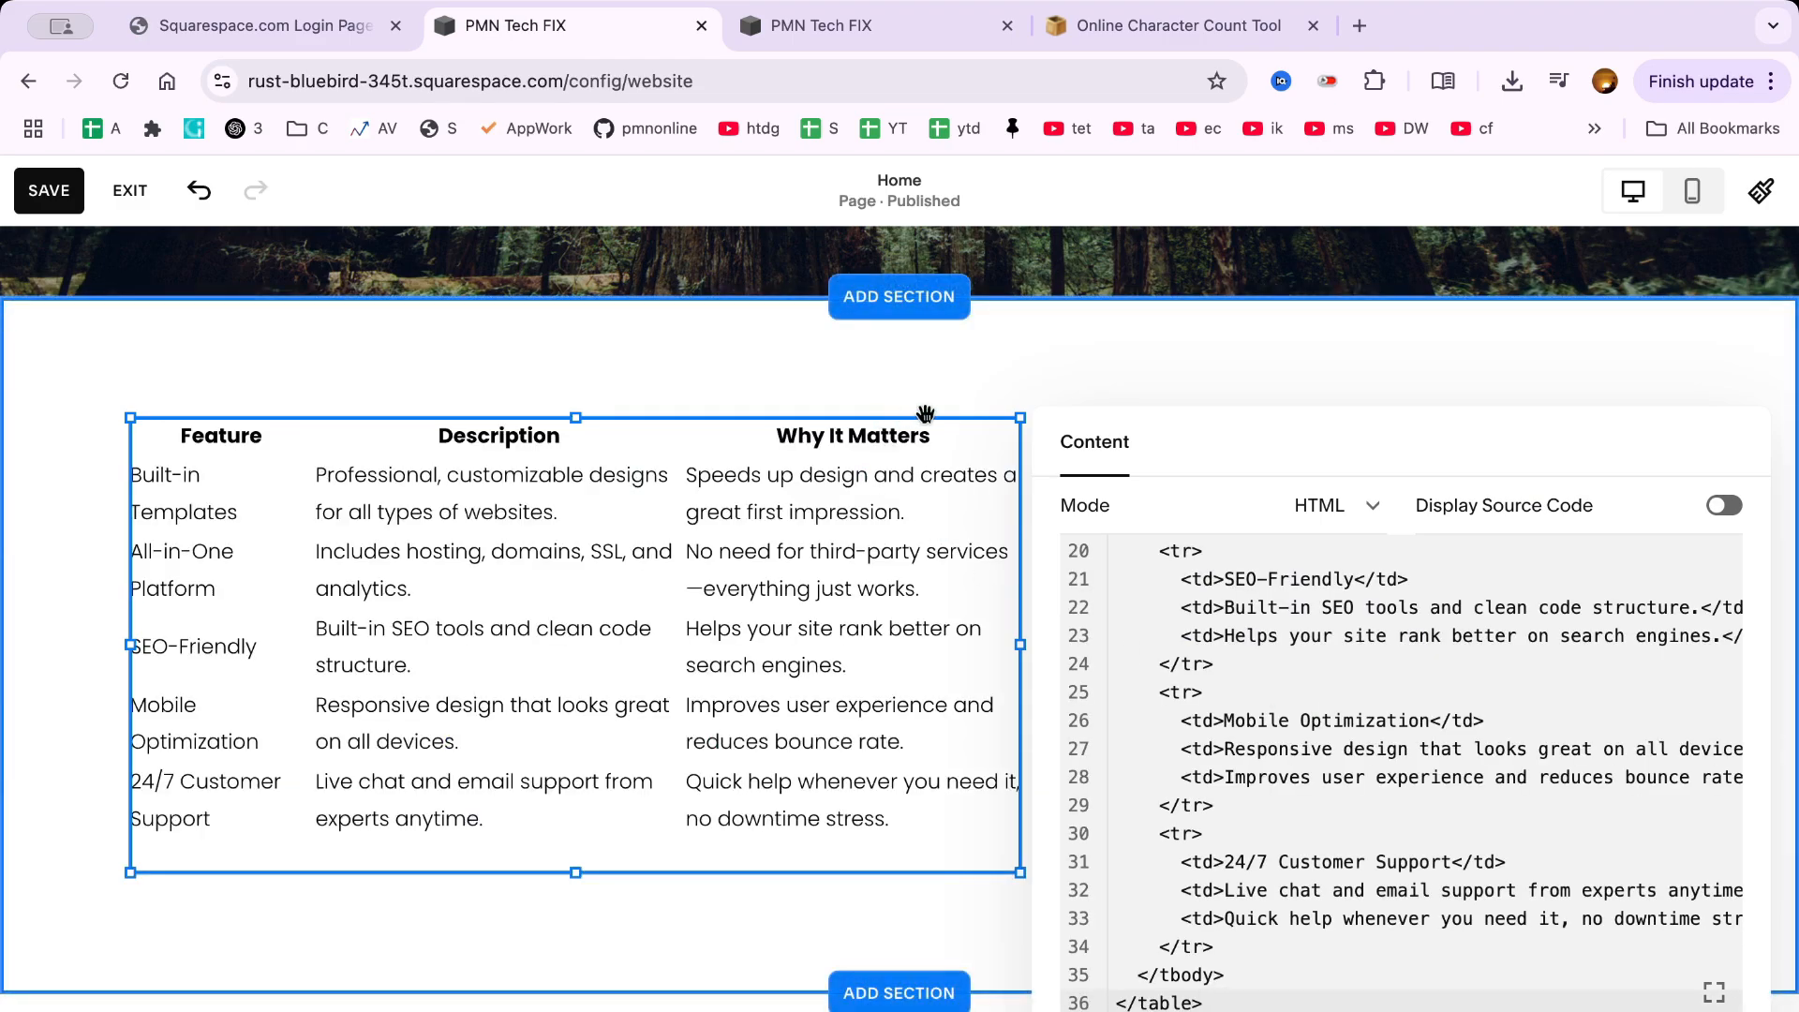
click(963, 374)
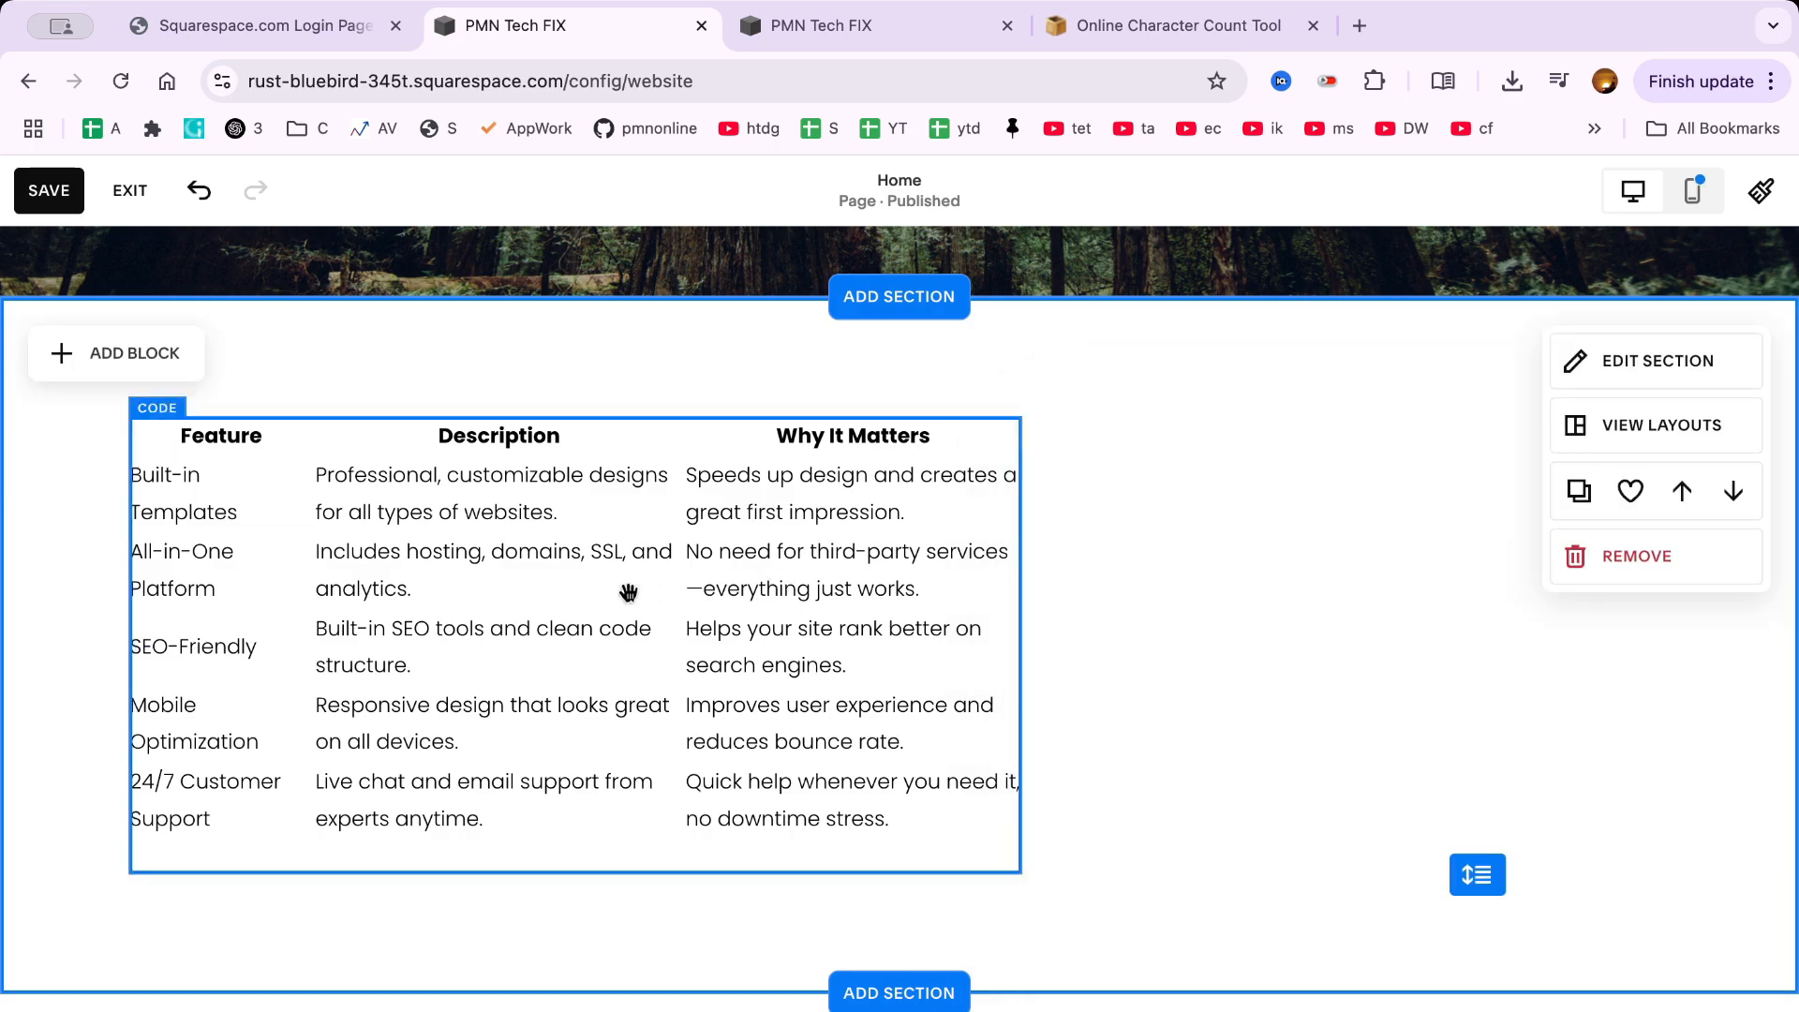
- Move the table block horizontally towards the middle of the section
click(927, 567)
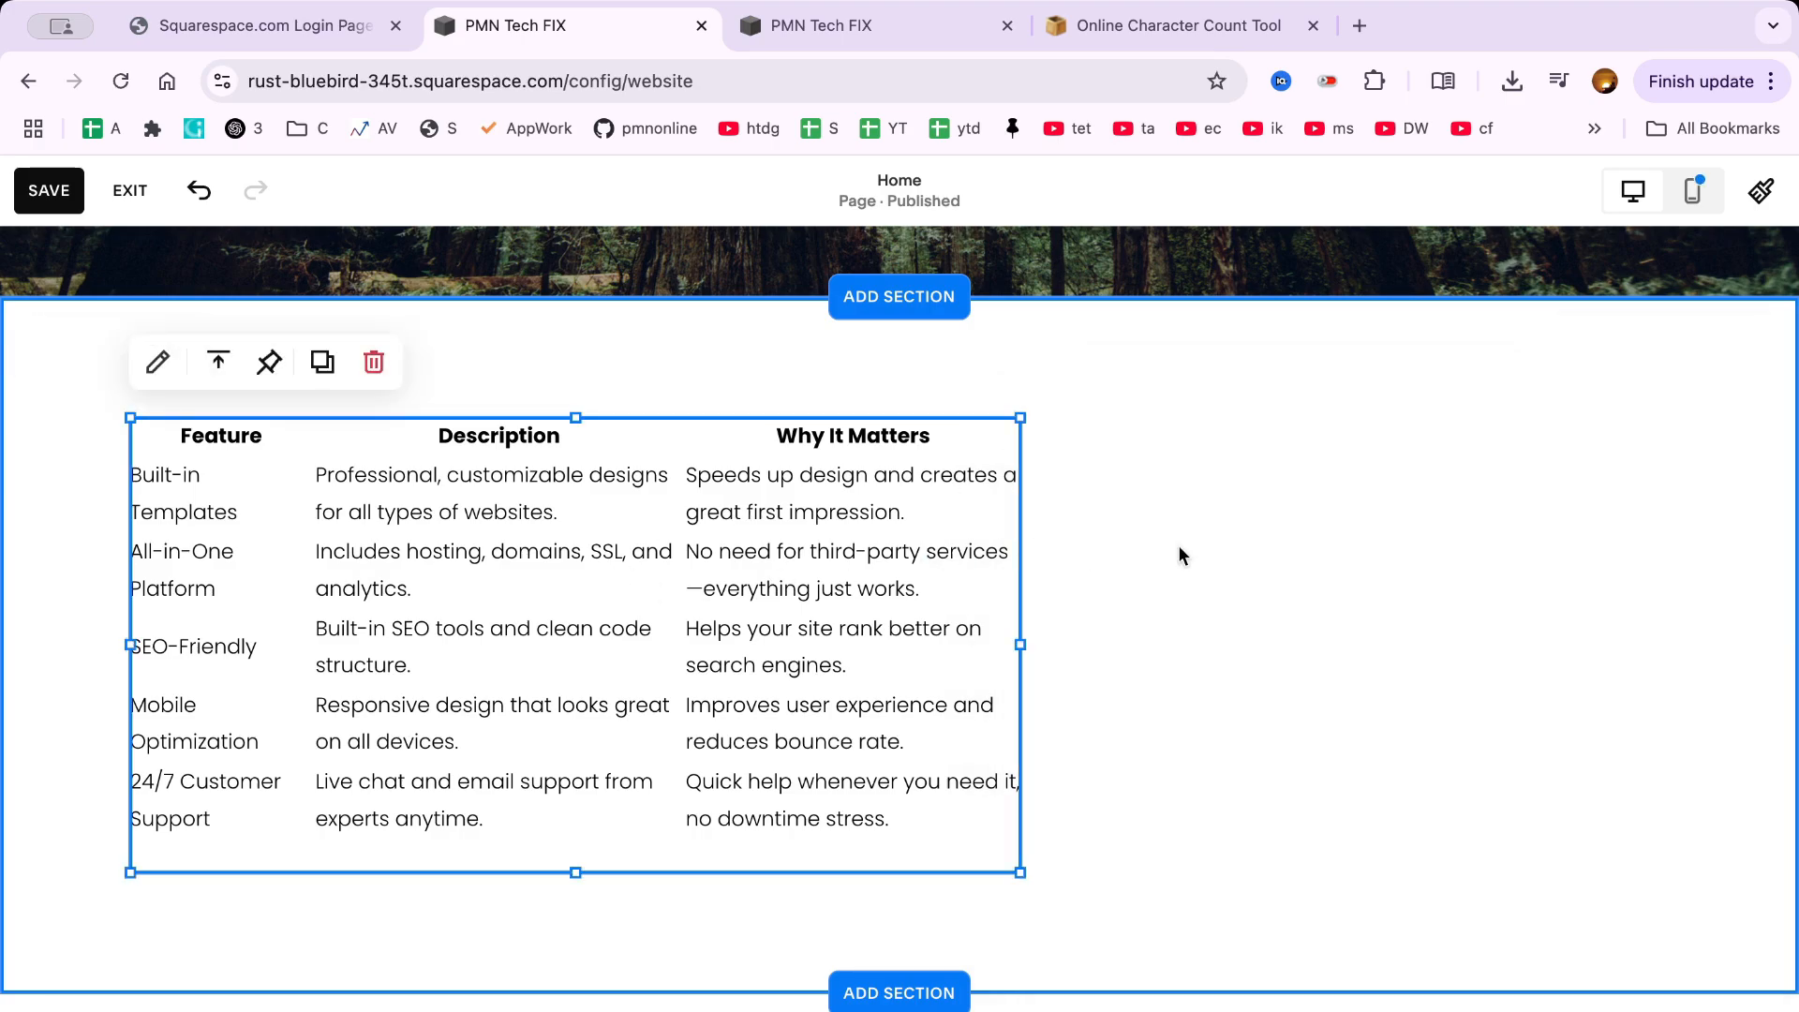
drag(731, 607, 1253, 640)
click(1470, 539)
- Examine the table block's HTML from the opening table tag and header to the closing table tag
double_click(1285, 546)
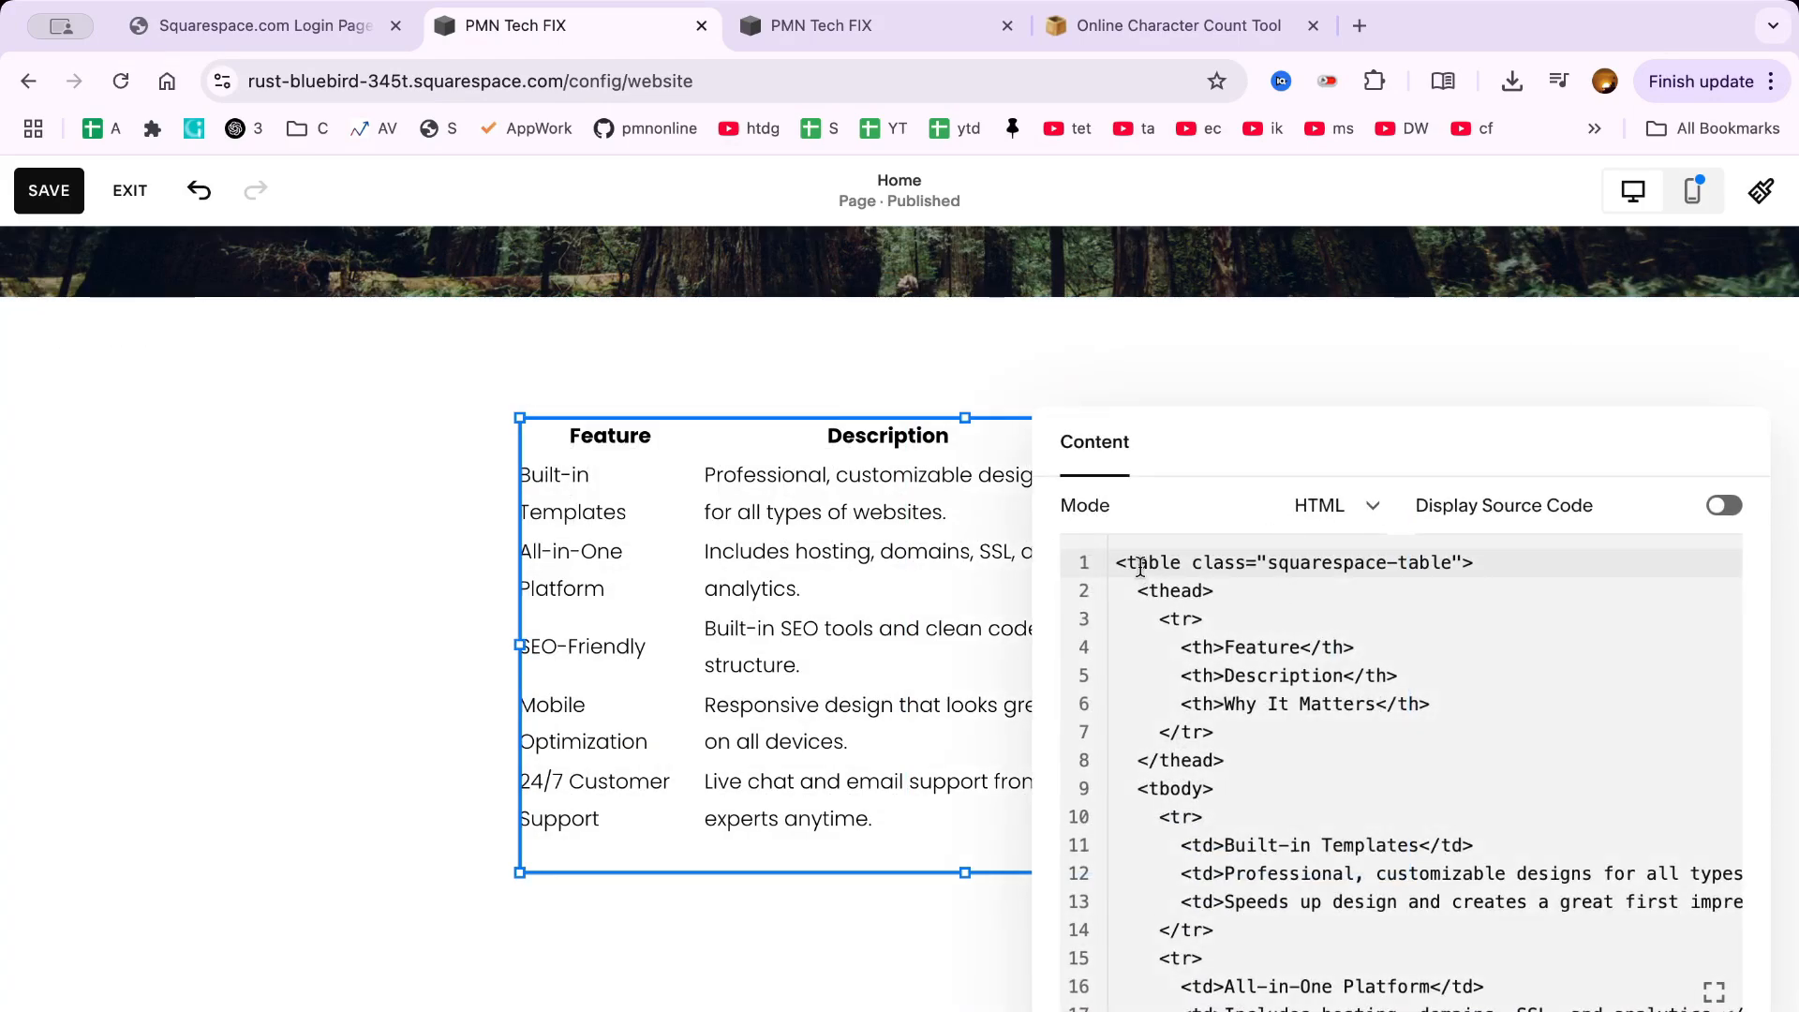
drag(1139, 566, 1228, 766)
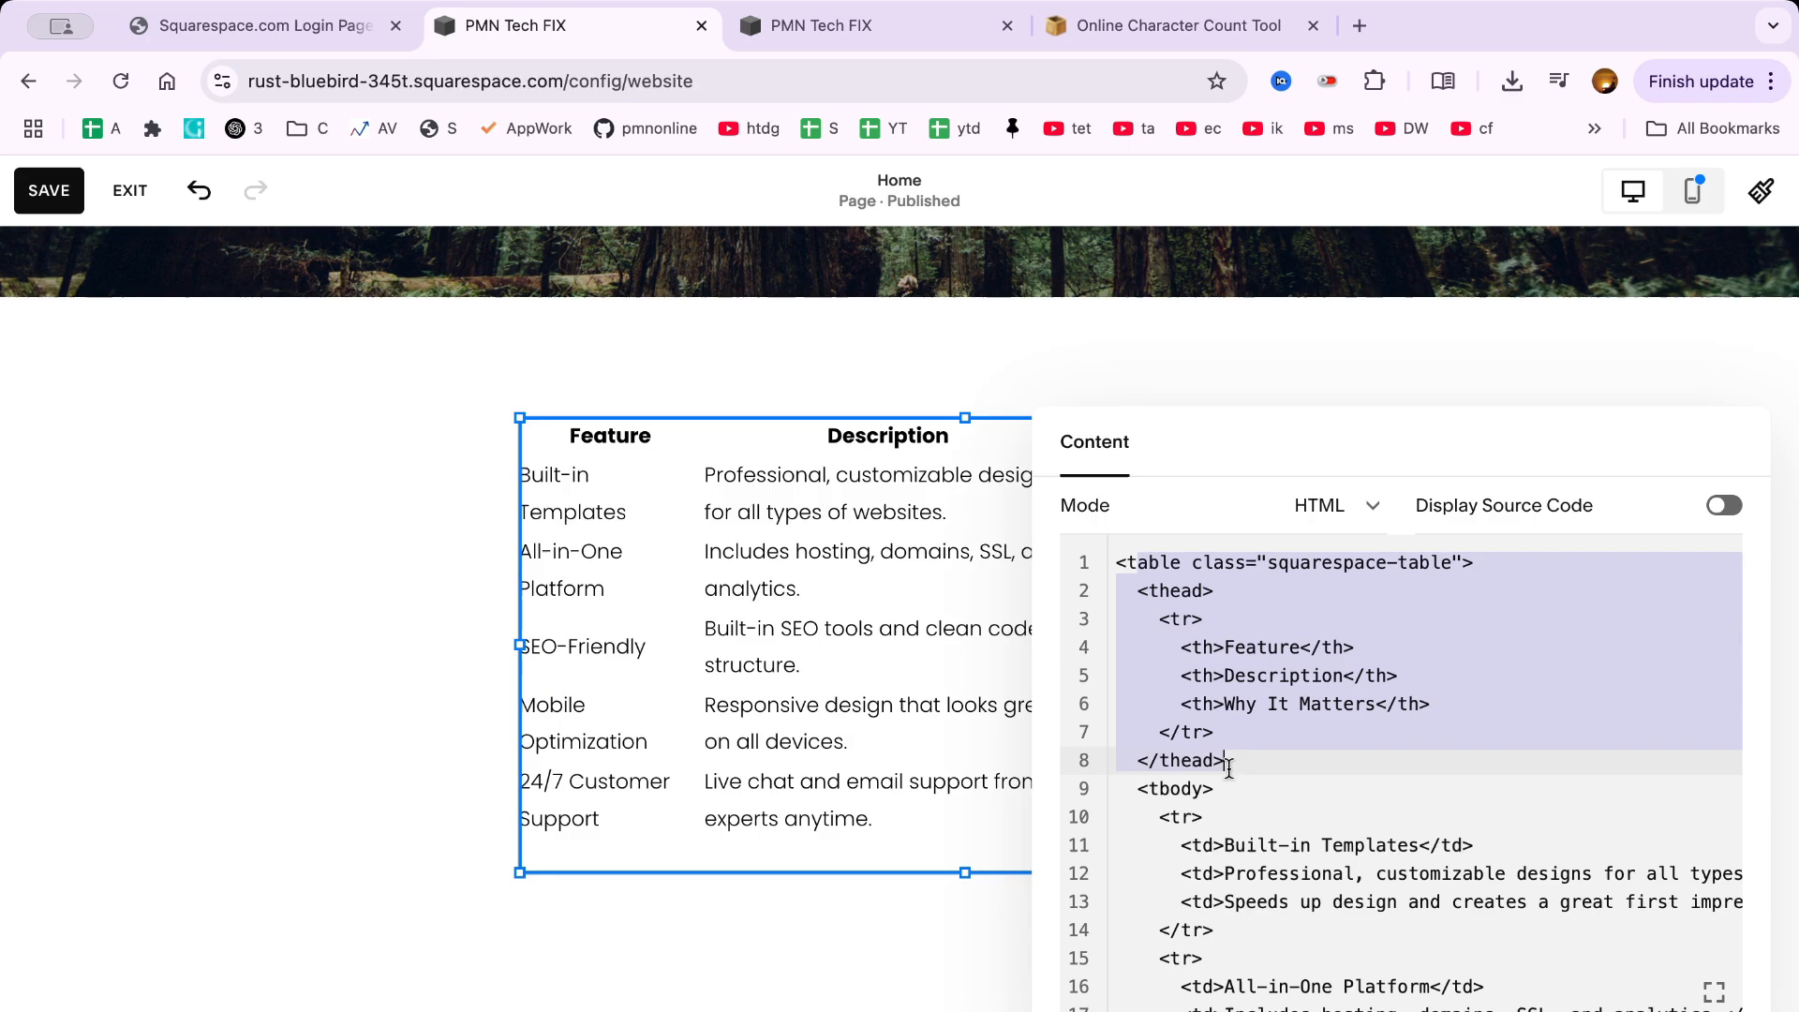
click(1312, 750)
scroll(1313, 749, down, 6)
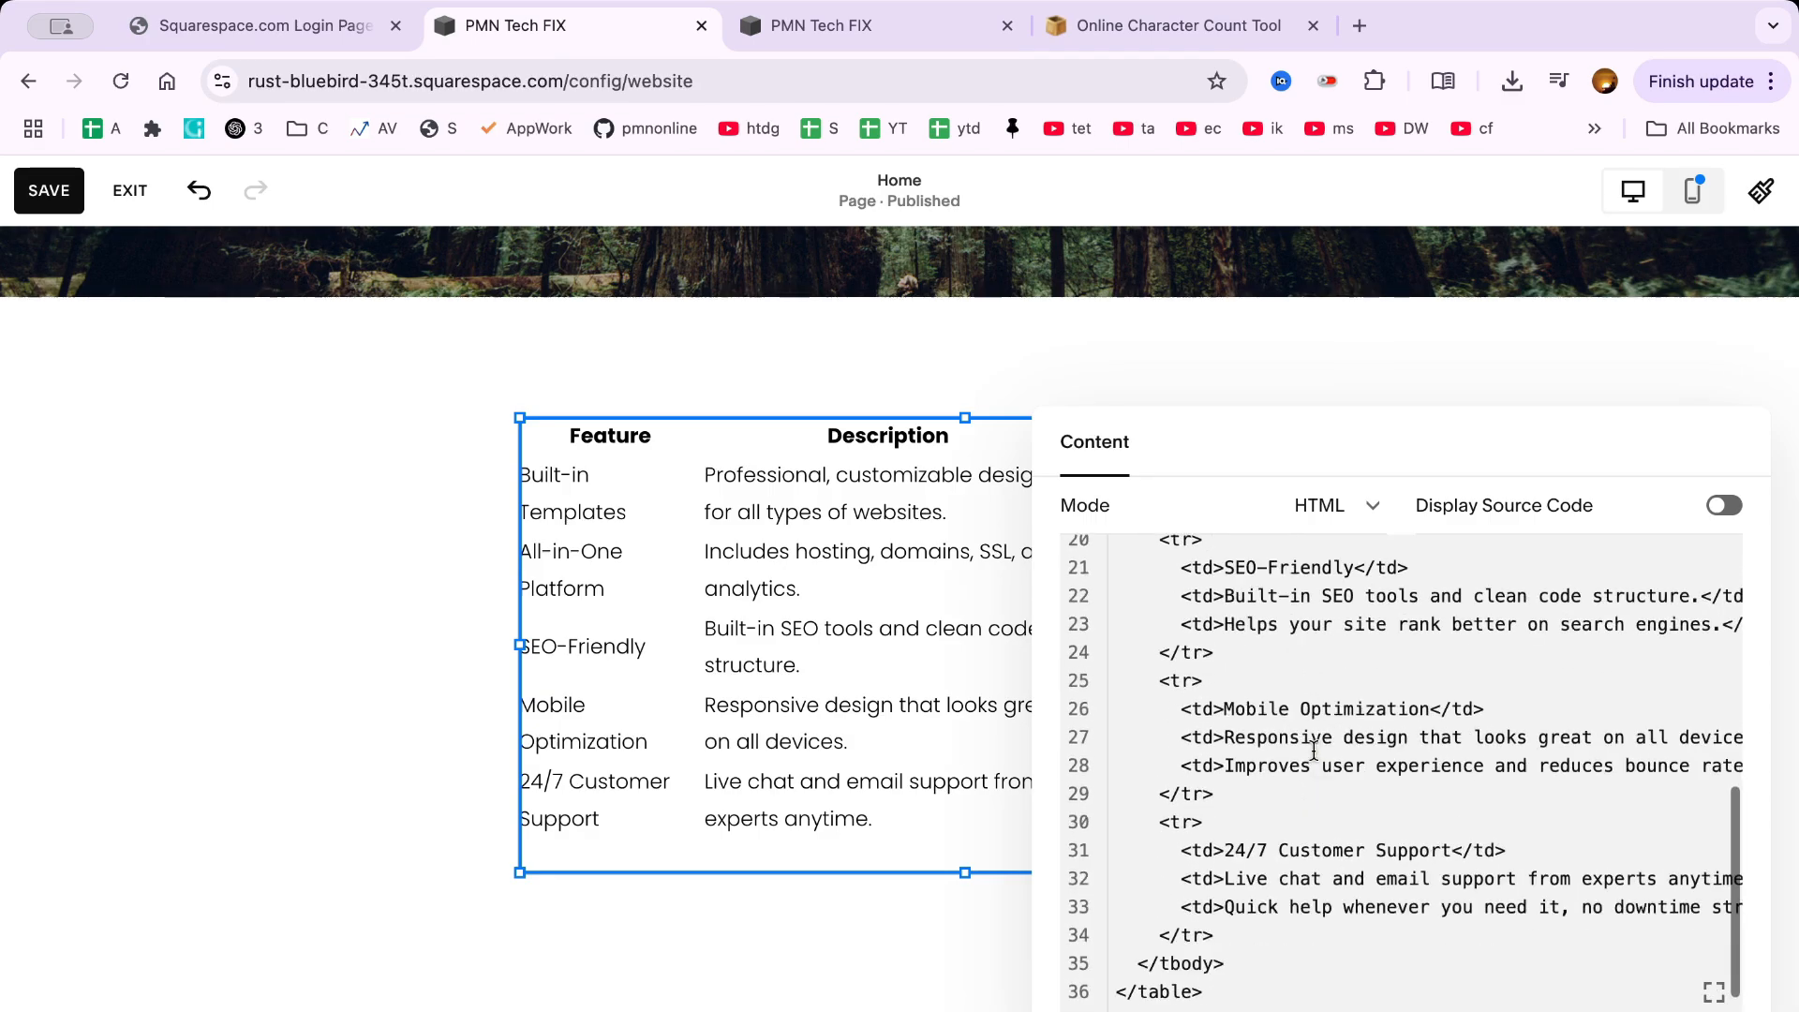
click(414, 631)
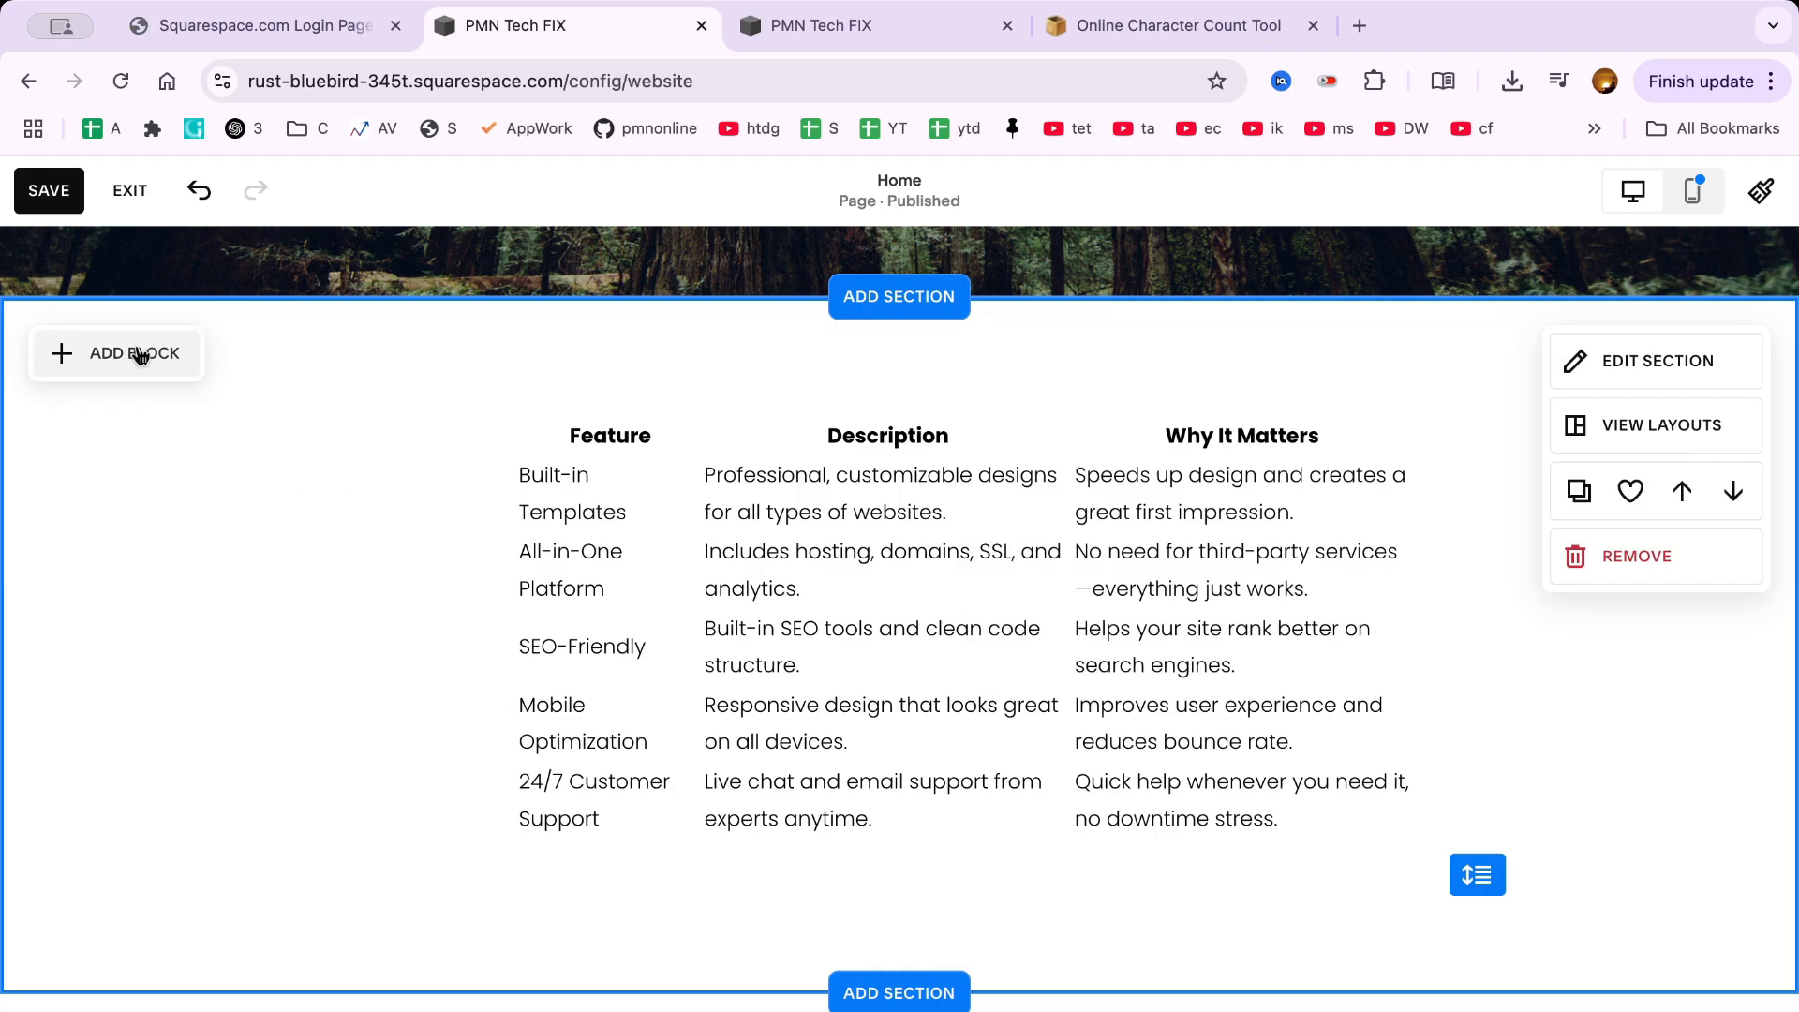
- Save the home page, exit editing and view the new feature table in the site preview
click(38, 214)
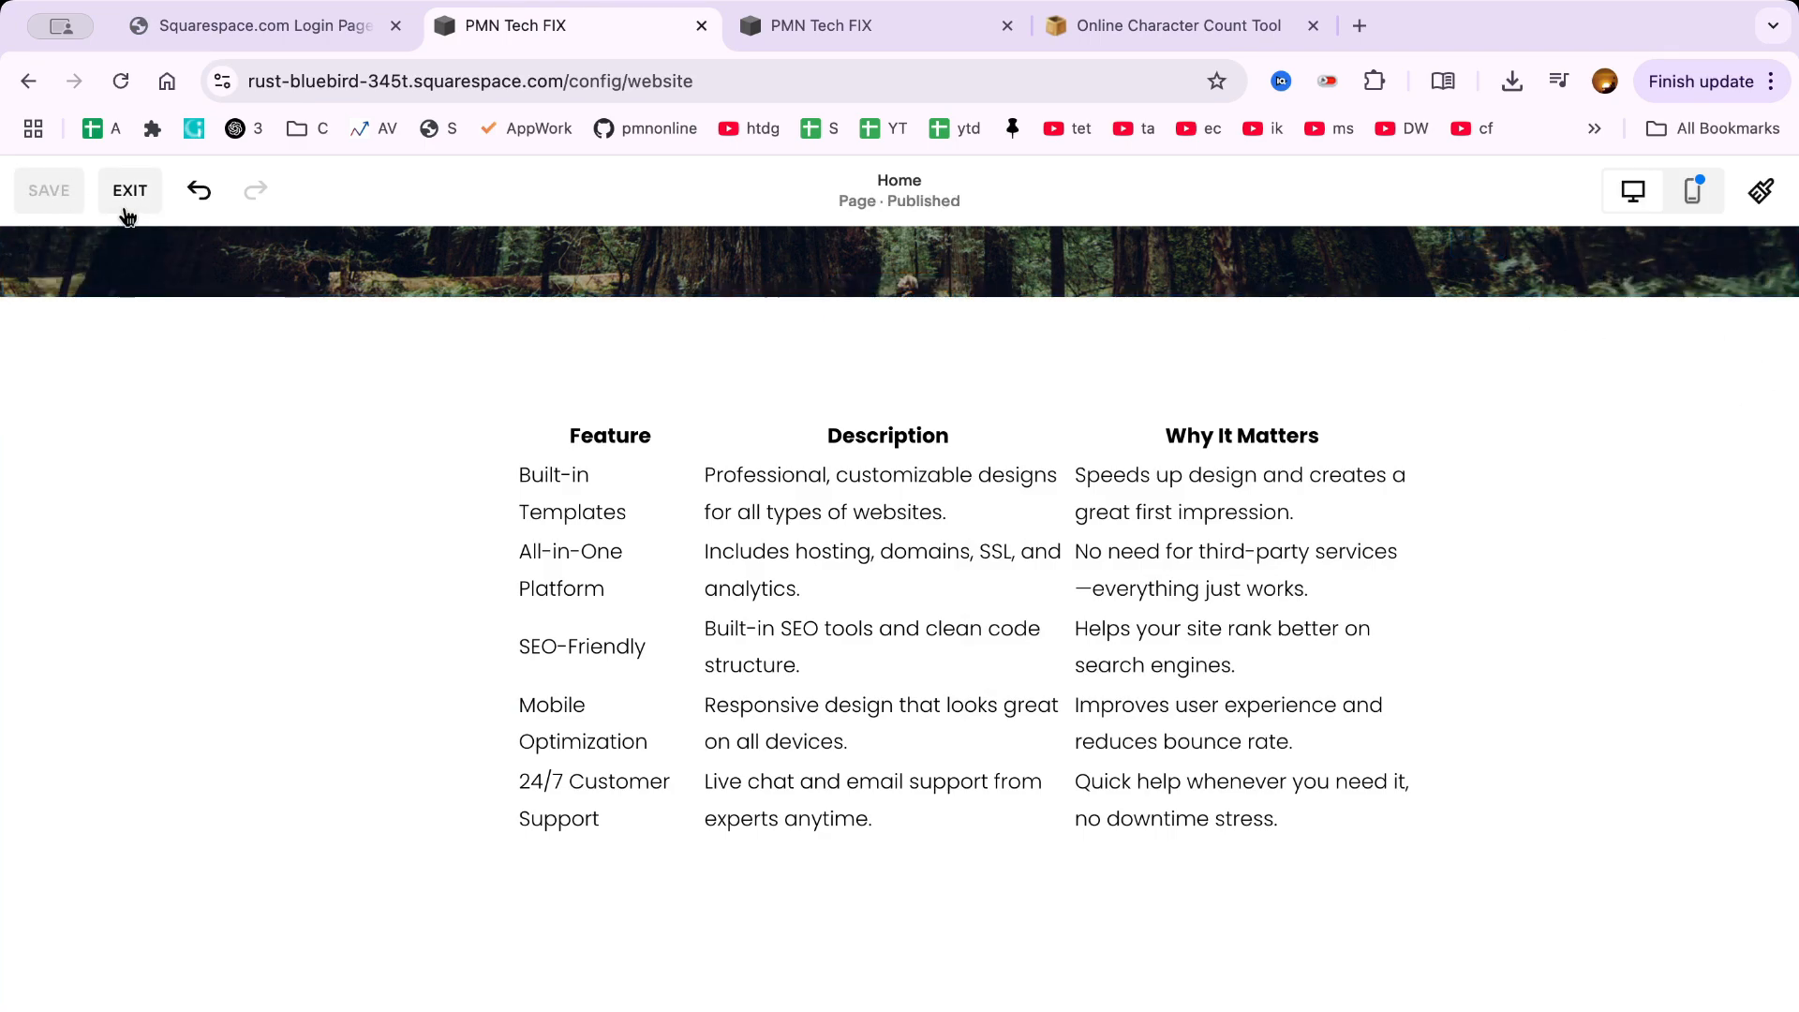
click(129, 191)
scroll(225, 489, down, 2)
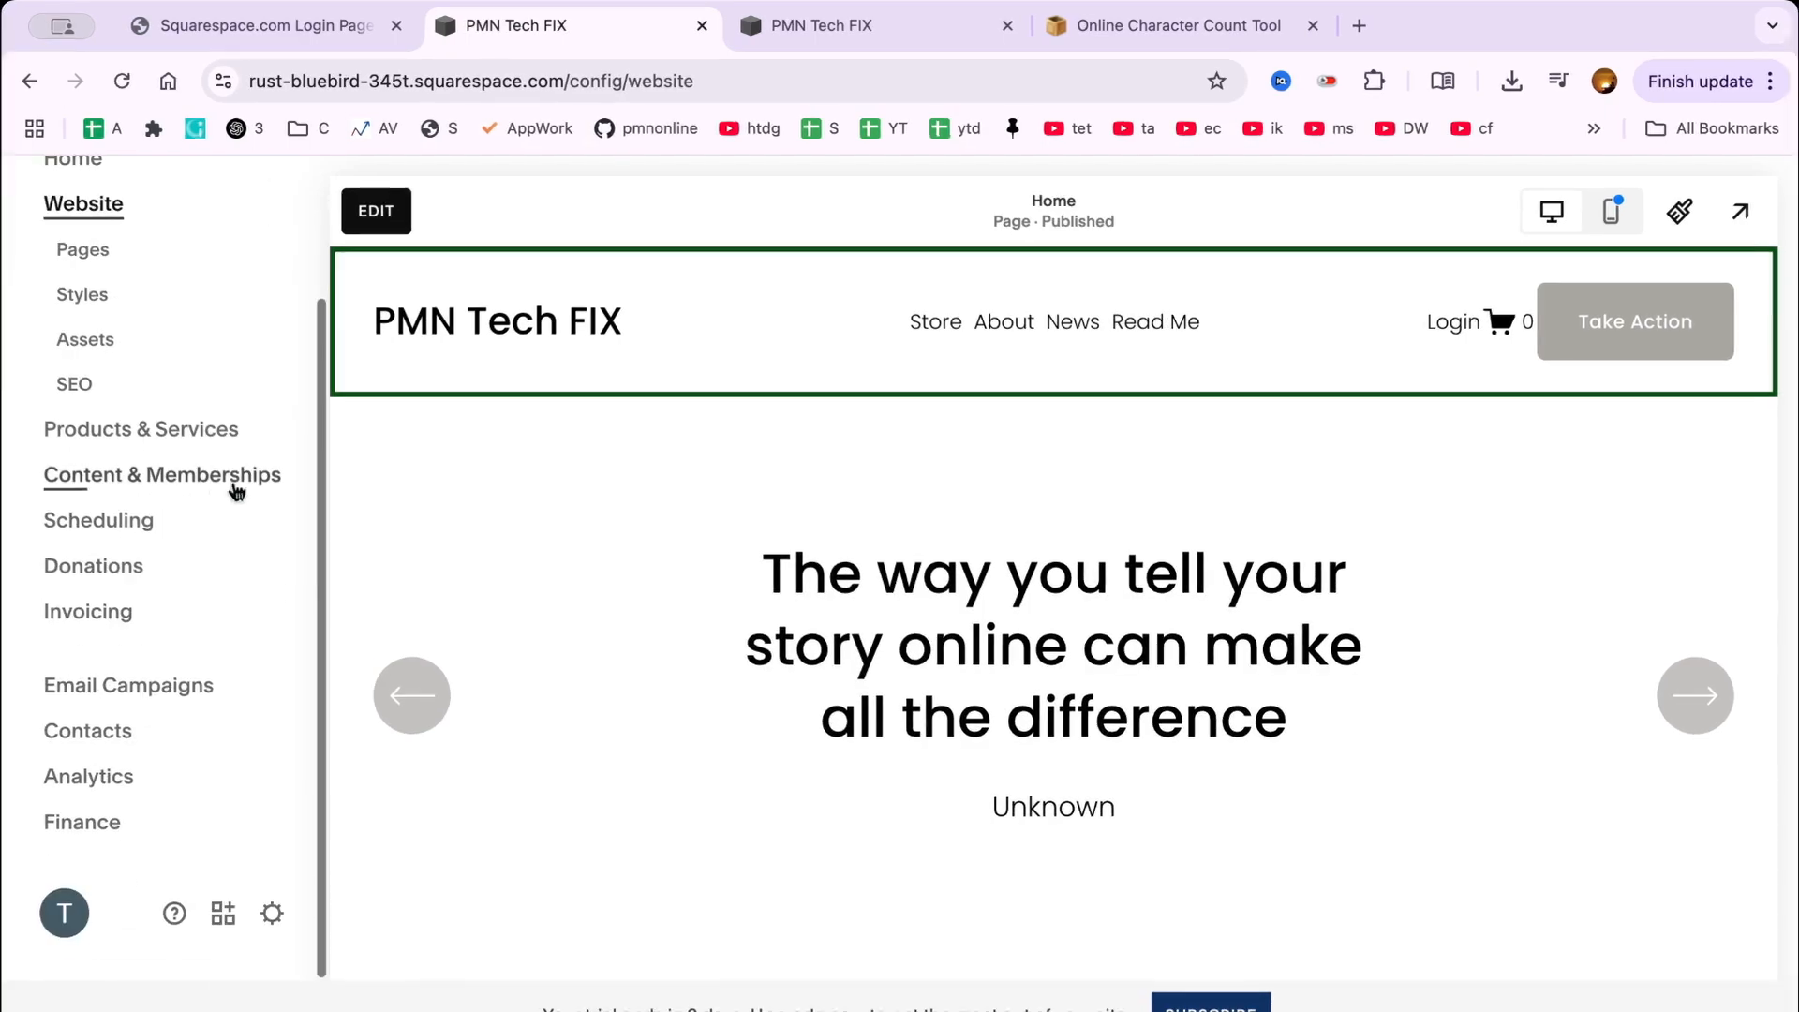
scroll(598, 519, down, 3)
scroll(598, 520, down, 10)
scroll(598, 520, up, 1)
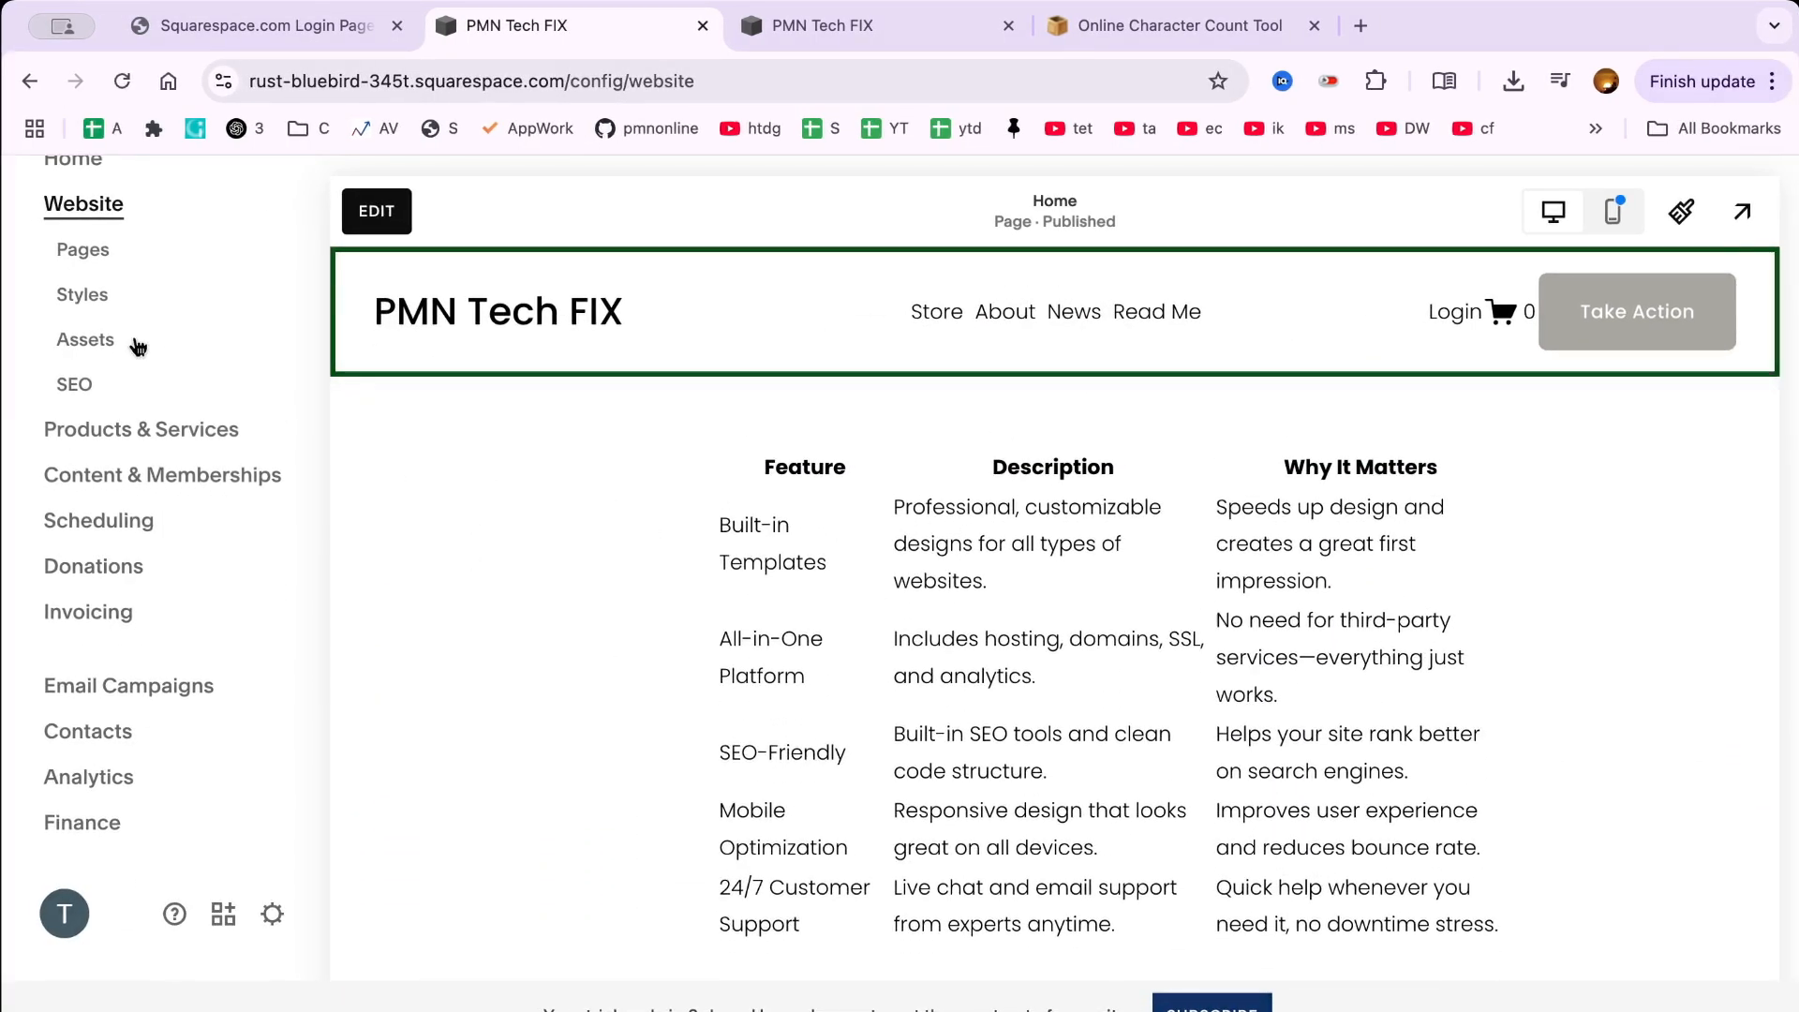
- Search the site settings for "css" and open the Custom CSS editor
scroll(138, 347, up, 2)
click(216, 212)
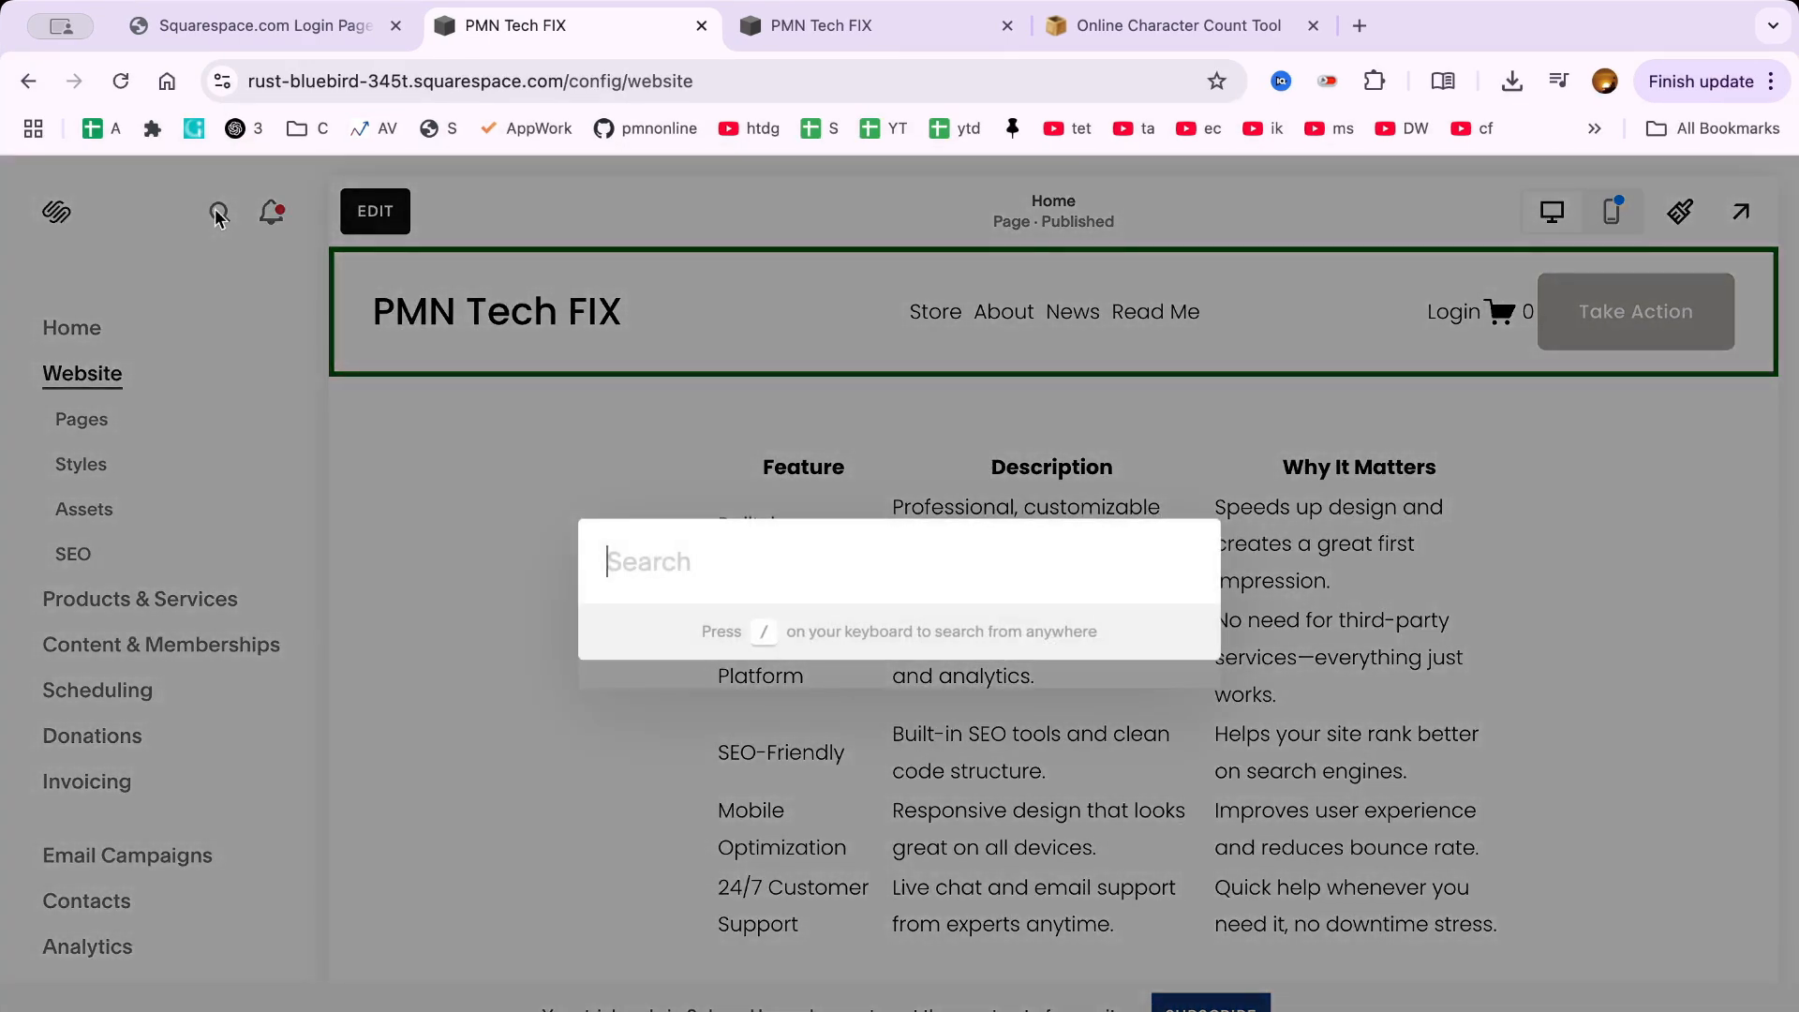
text(css)
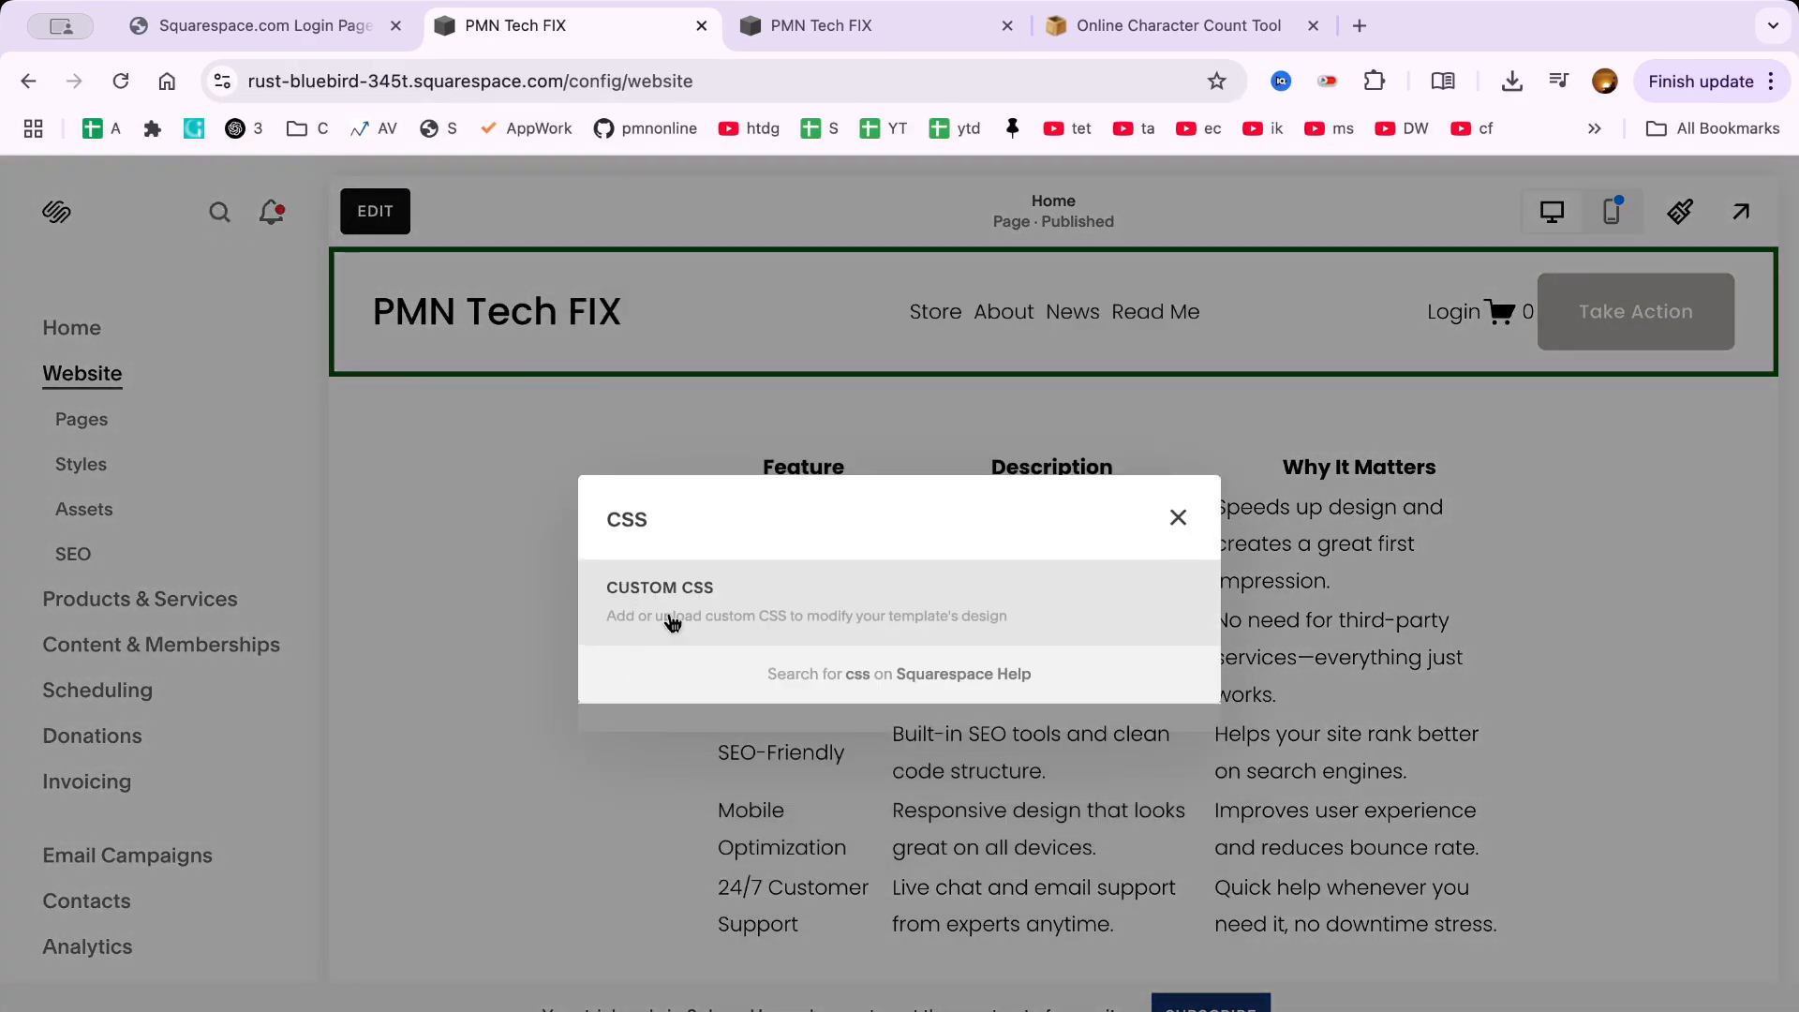
click(673, 622)
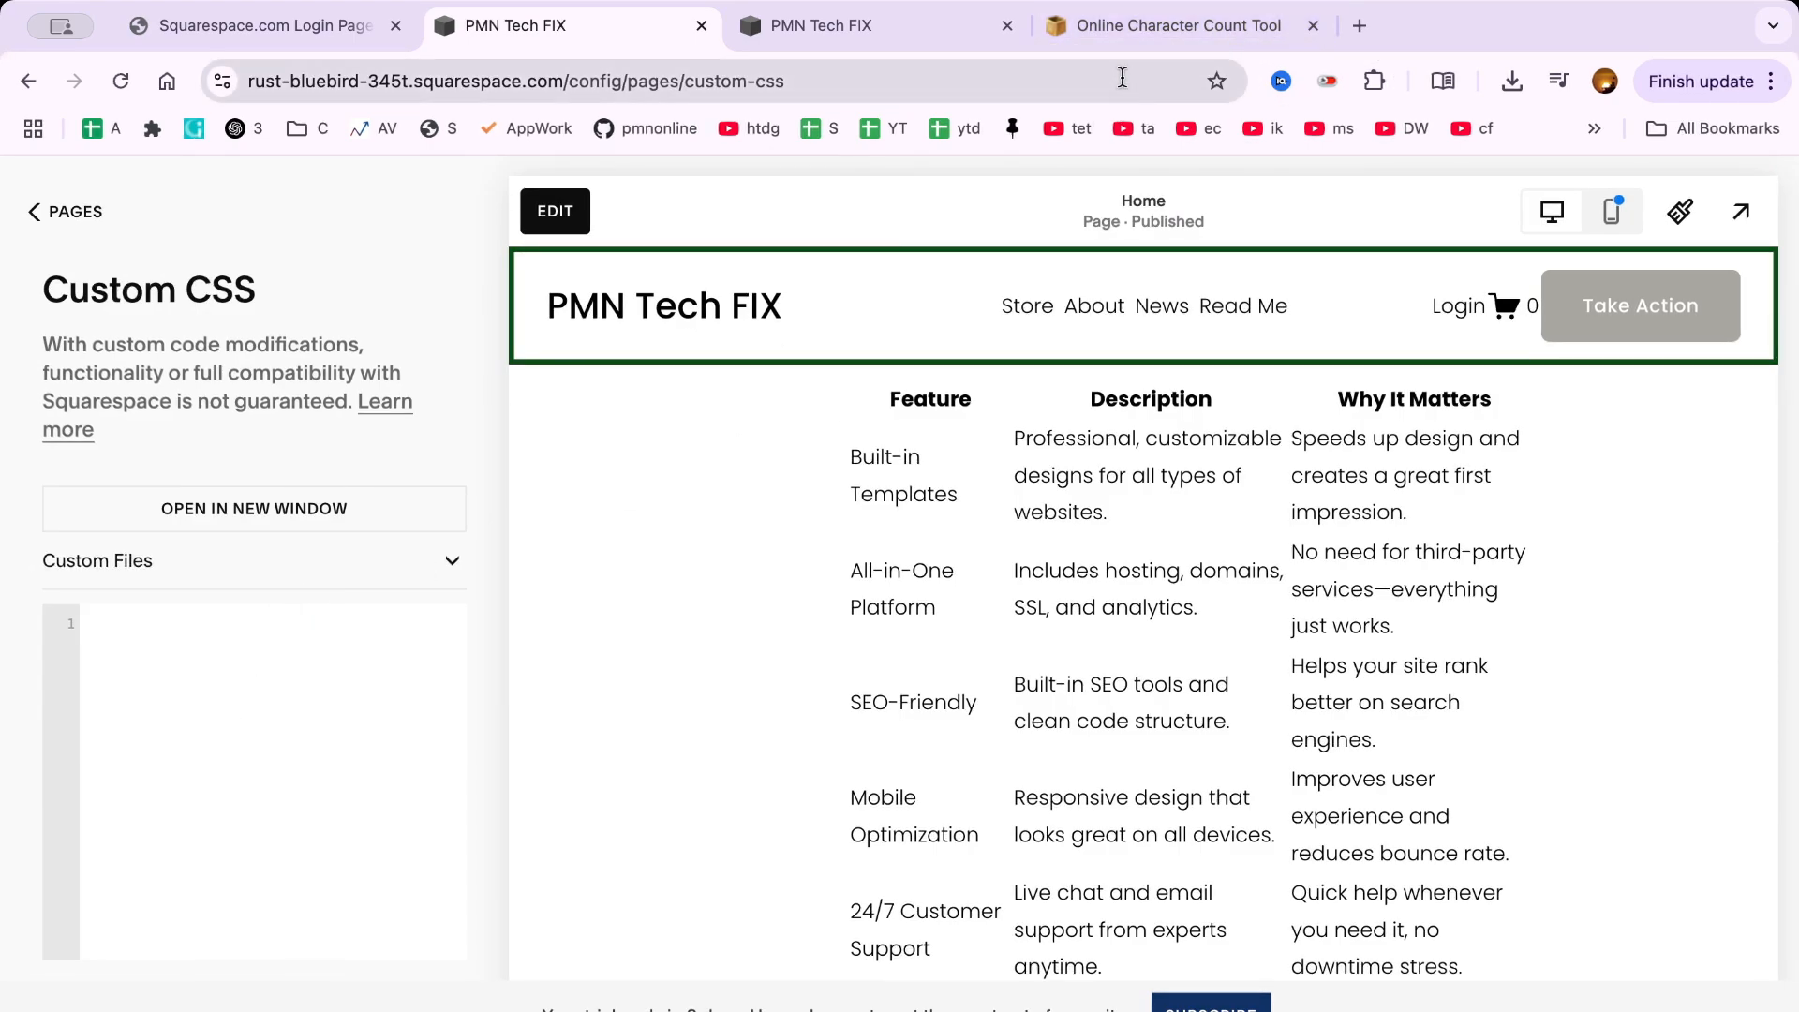
- Copy all the .squarespace-table CSS rules from the Online Character Count Tool page and paste them into the empty Custom CSS editor
click(1180, 27)
scroll(980, 485, down, 3)
scroll(691, 458, down, 5)
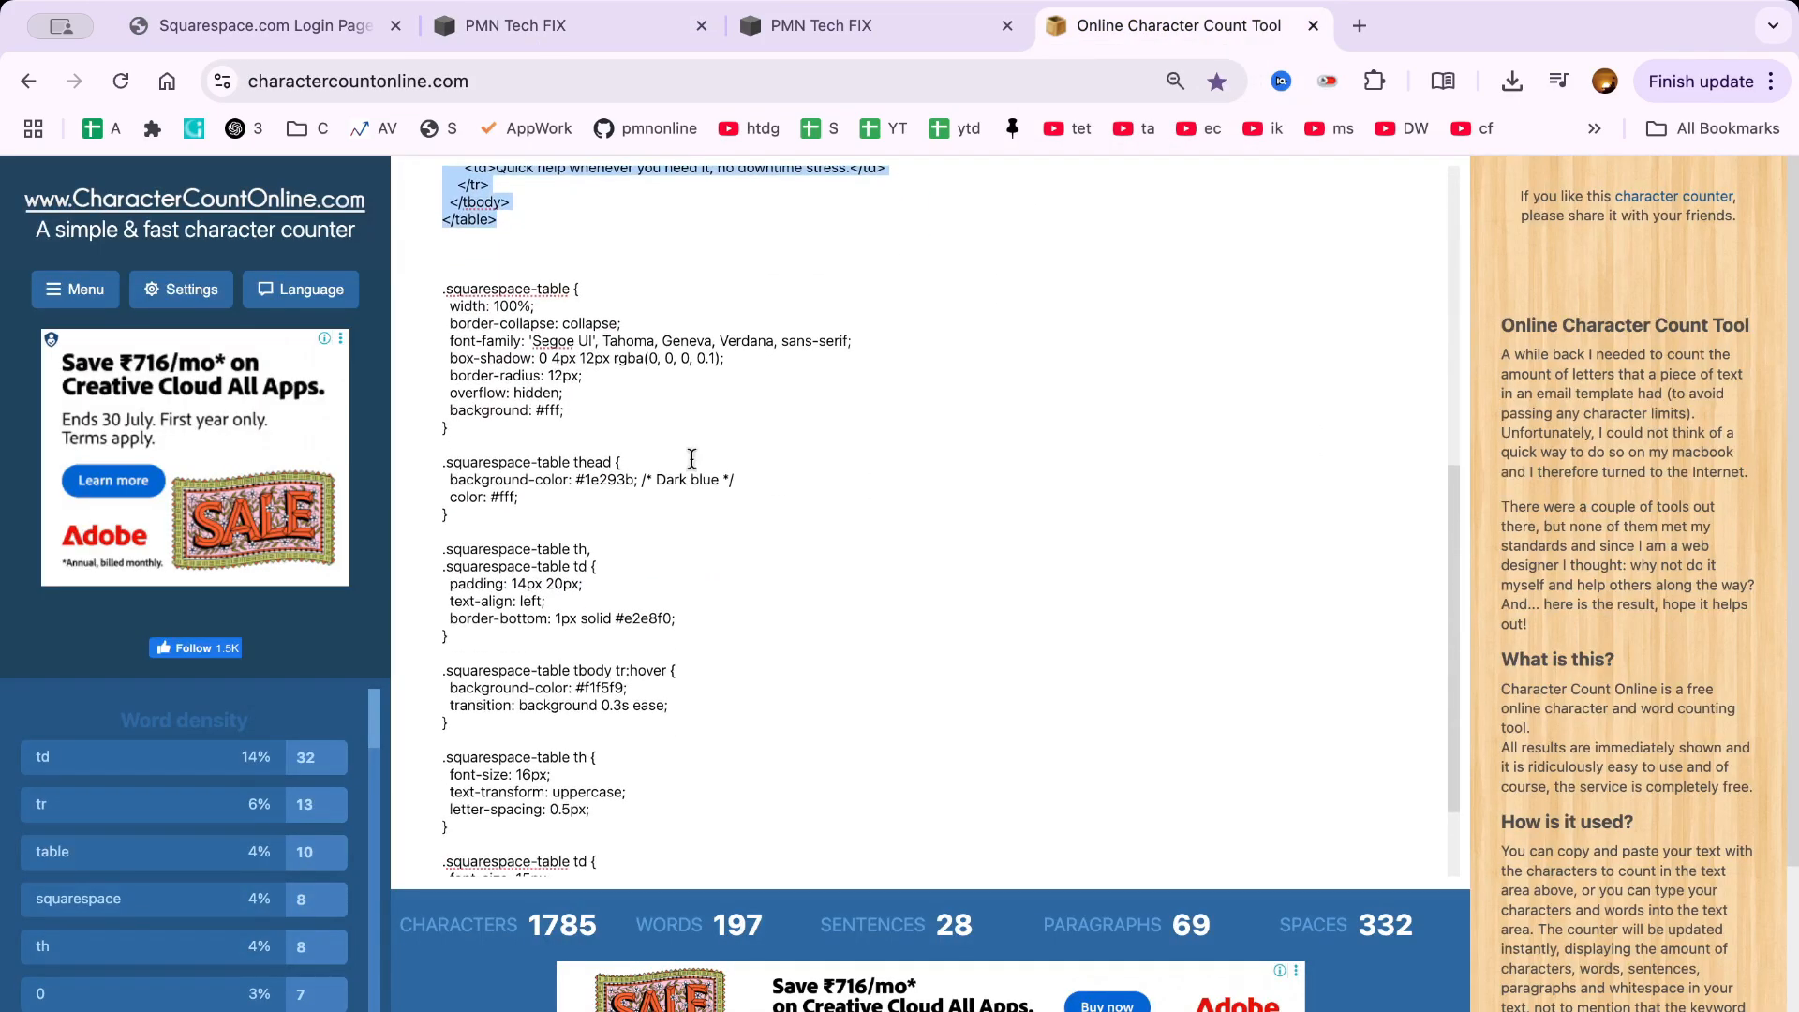
click(442, 269)
key(shift+super+Down)
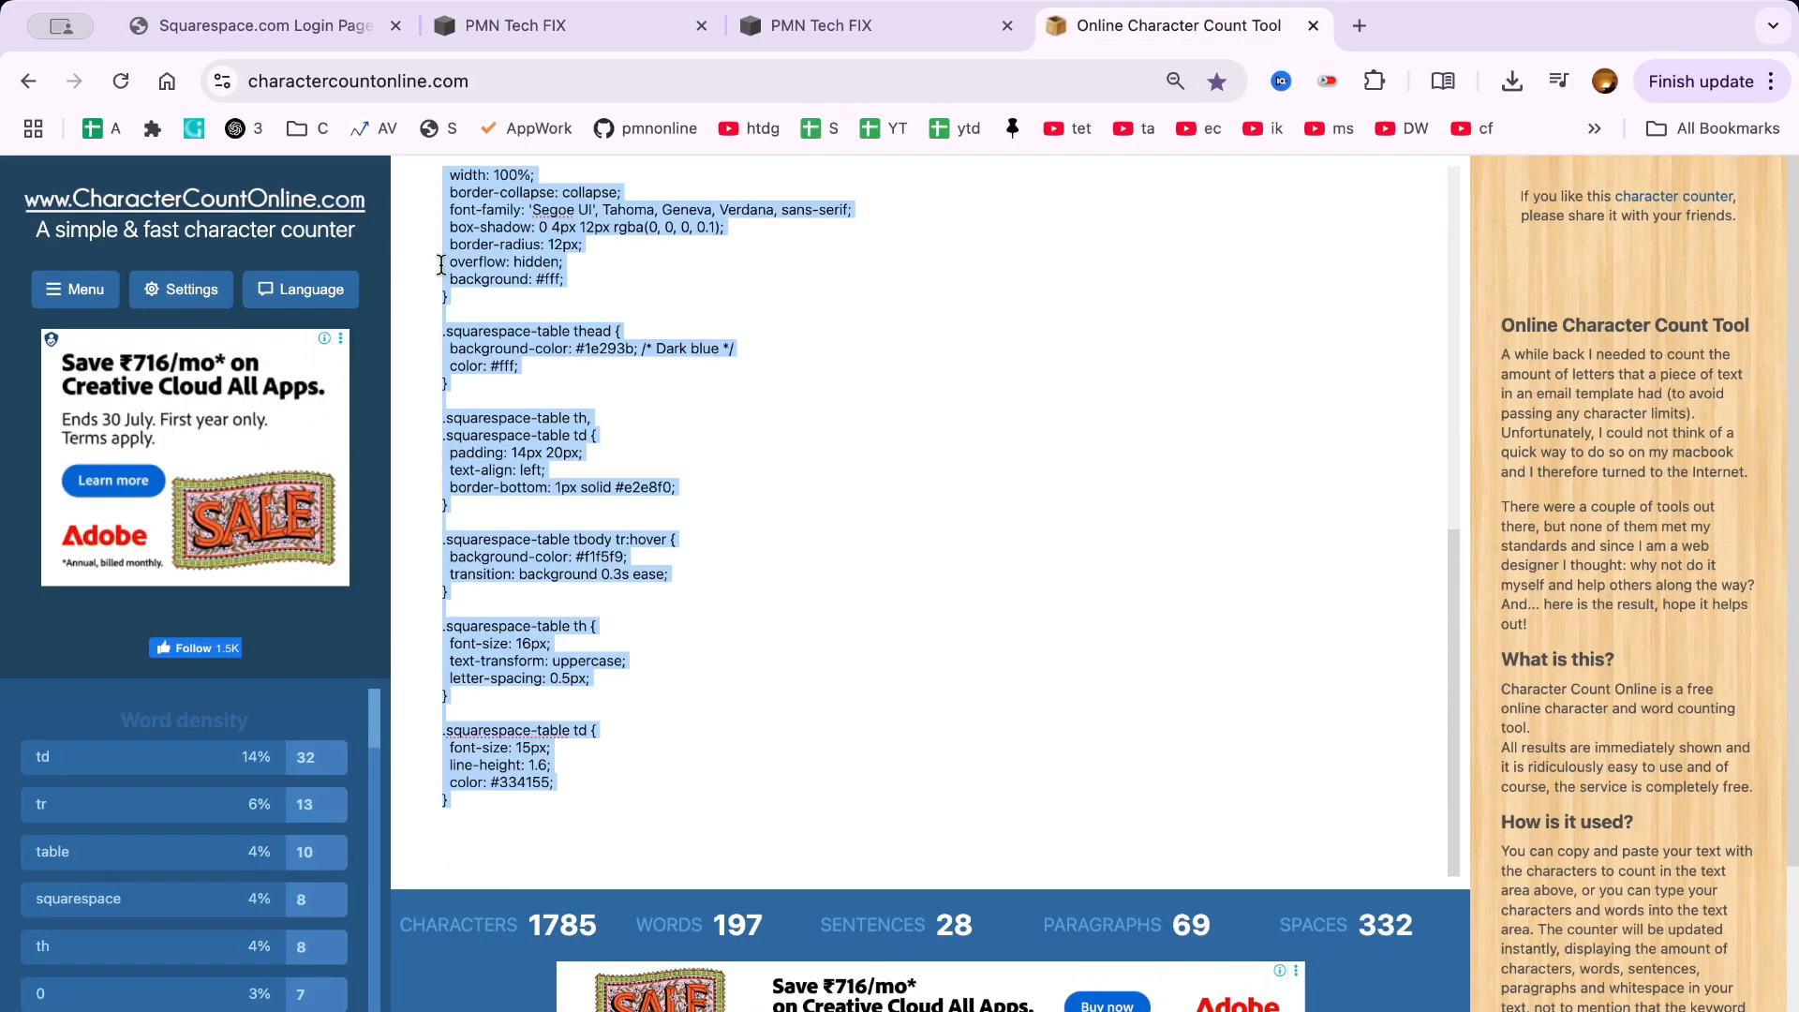
key(ctrl+shift+Tab)
key(ctrl+shift+Tab)
click(351, 655)
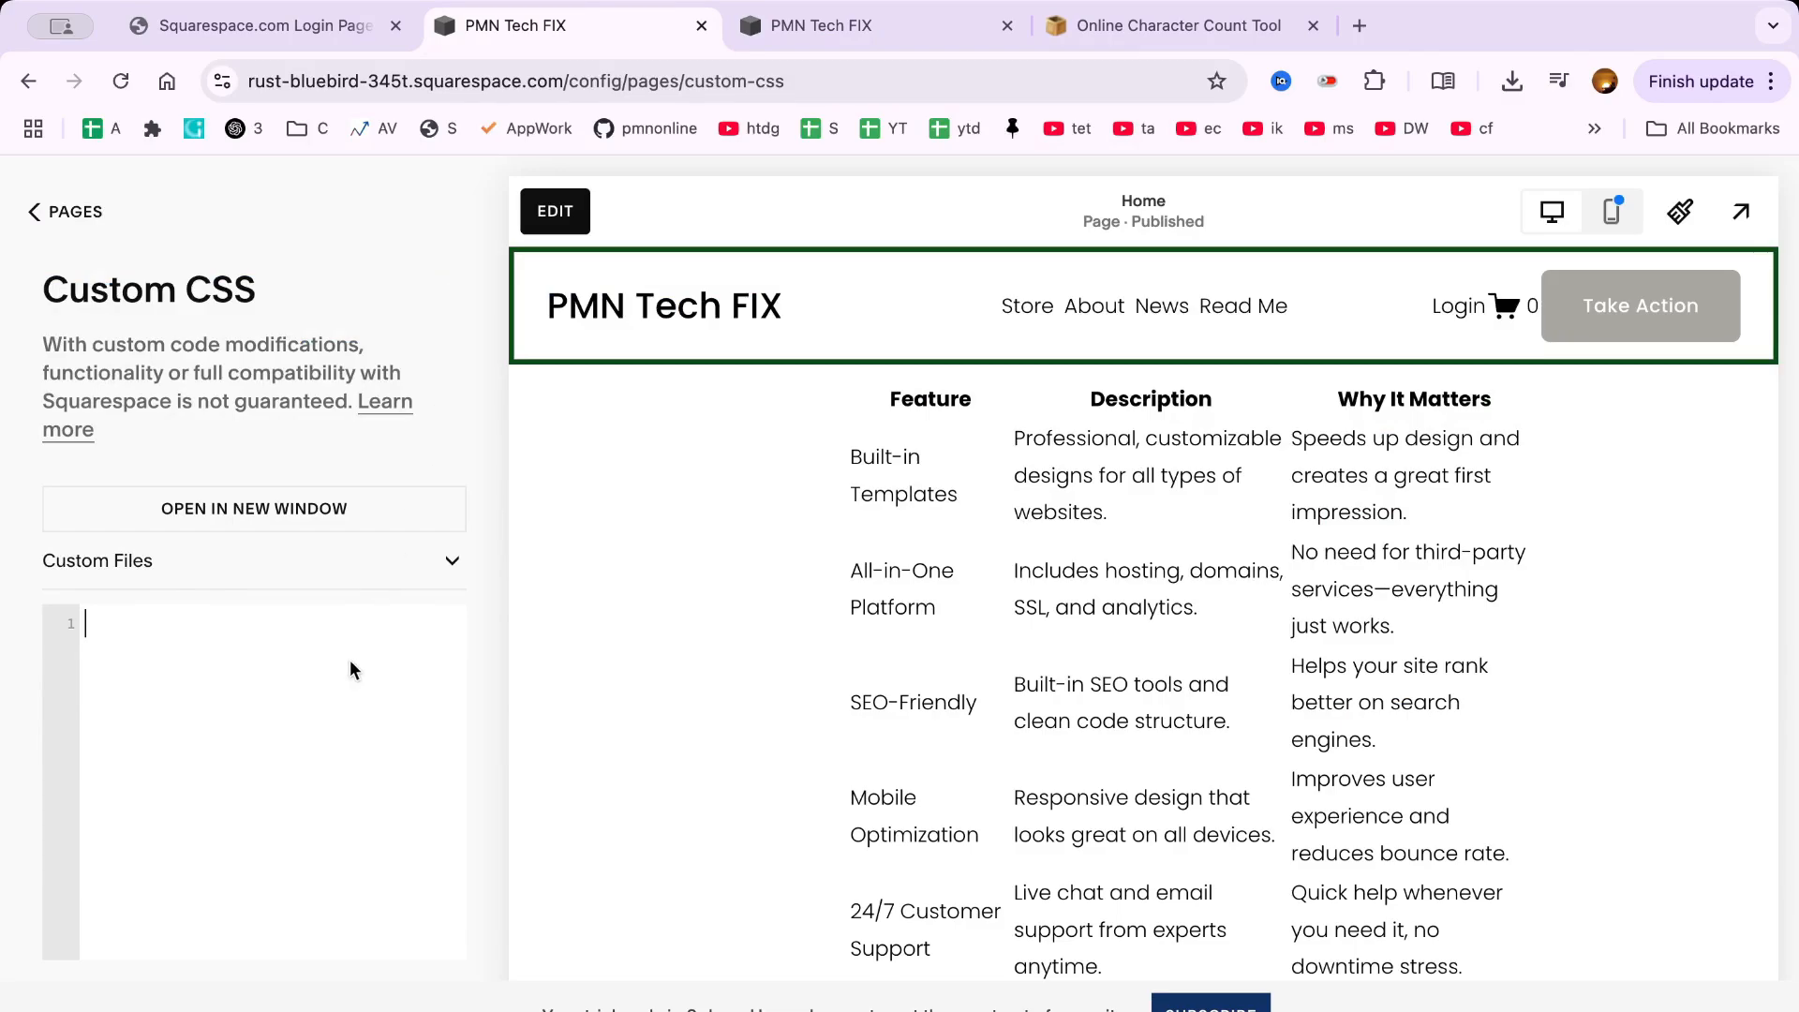
key(super+v)
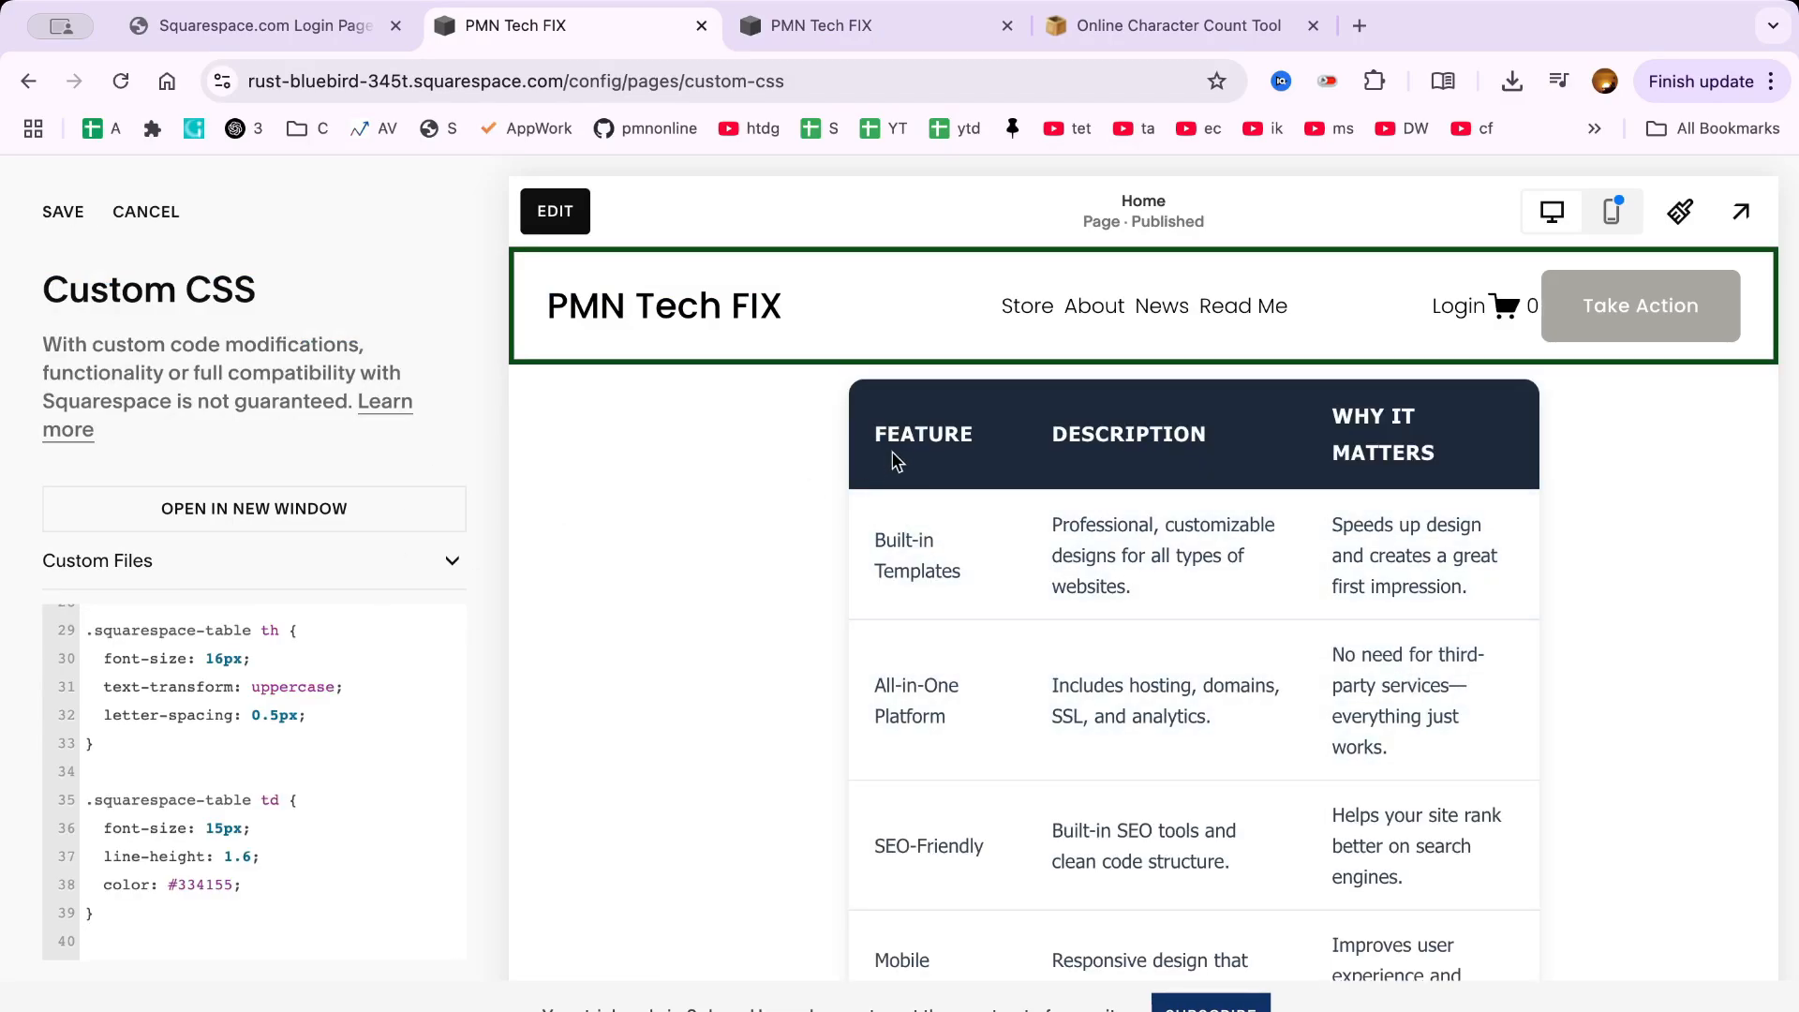
- Examine the styled feature table in the preview from header to last row, along with the first .squarespace-table rule
scroll(924, 637, down, 4)
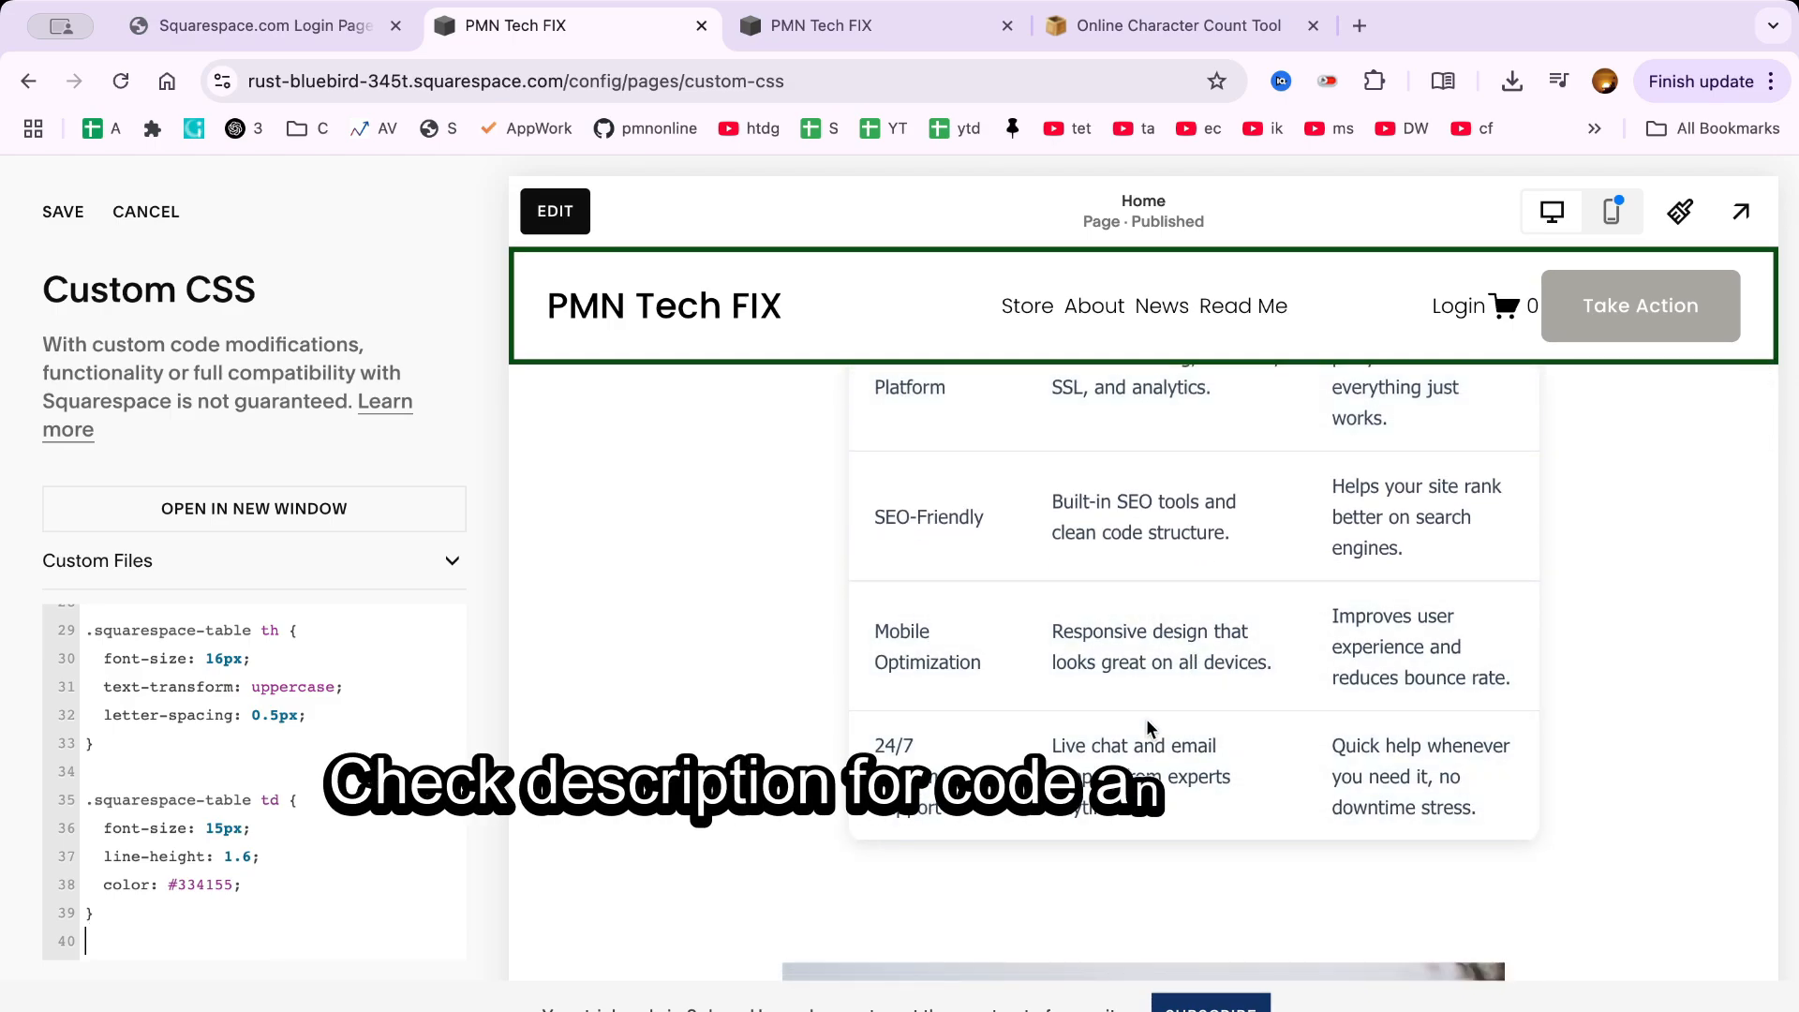
scroll(1032, 712, up, 5)
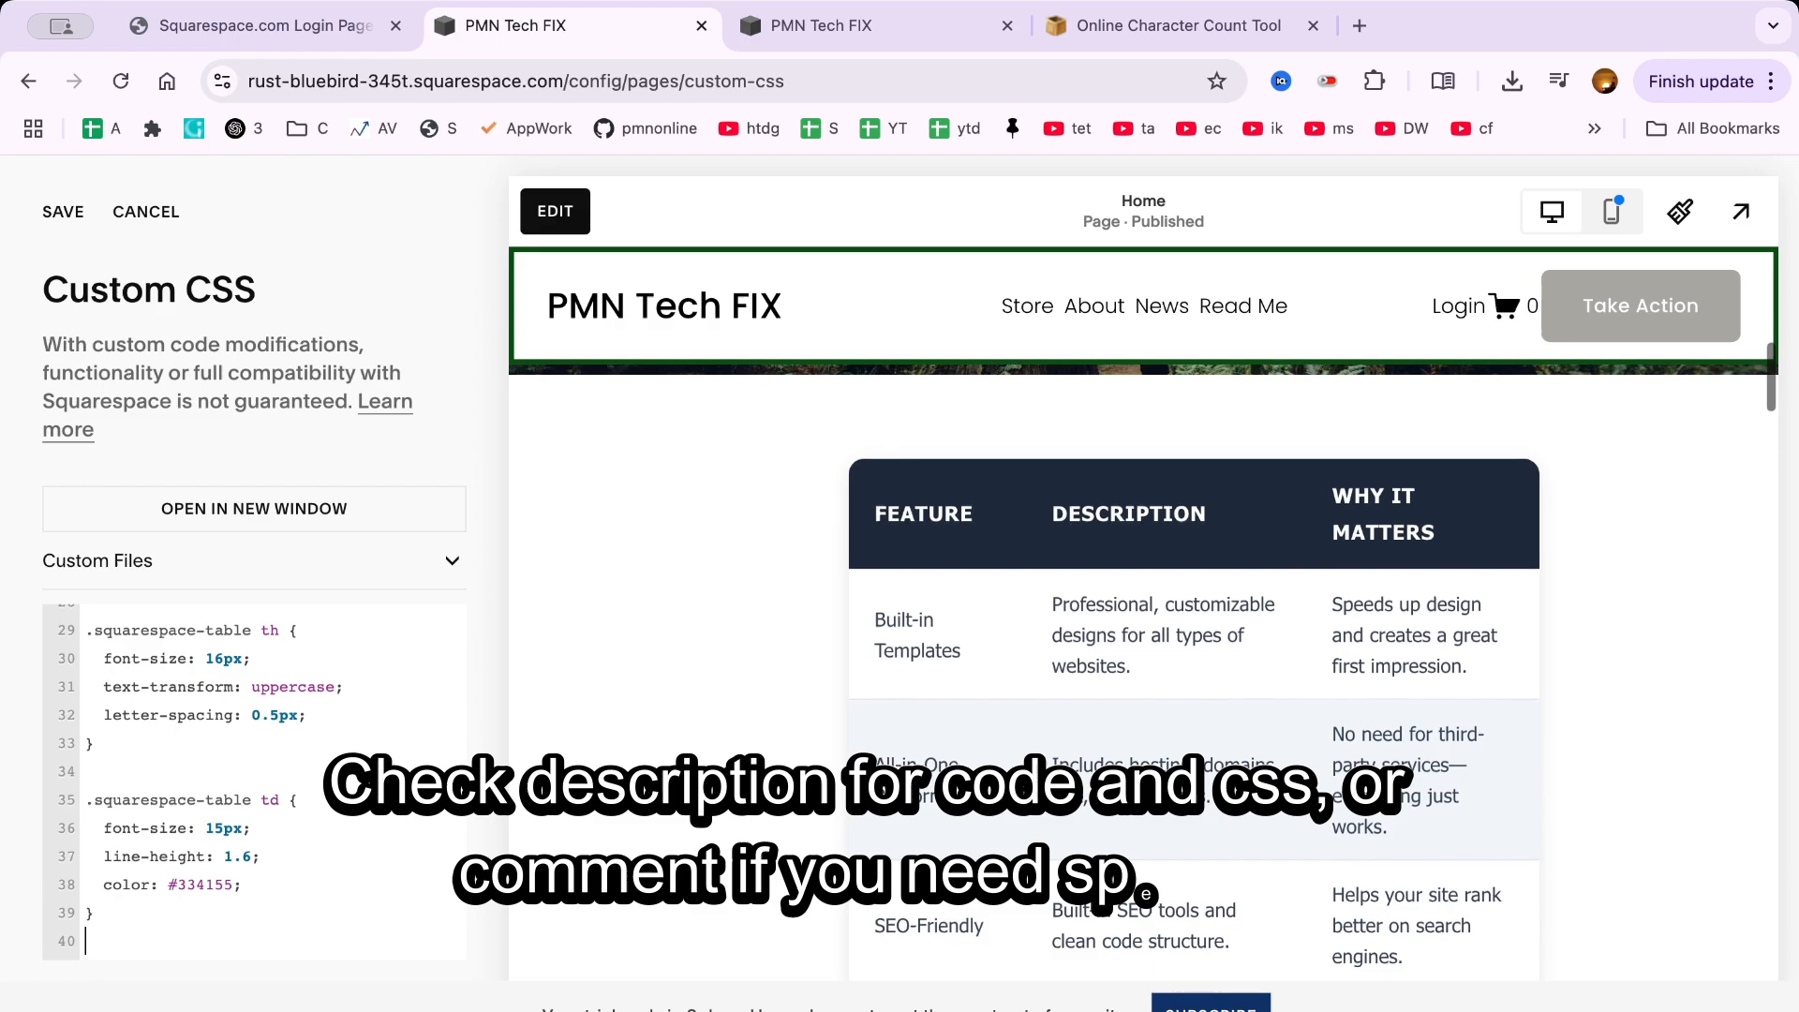
scroll(1030, 712, up, 1)
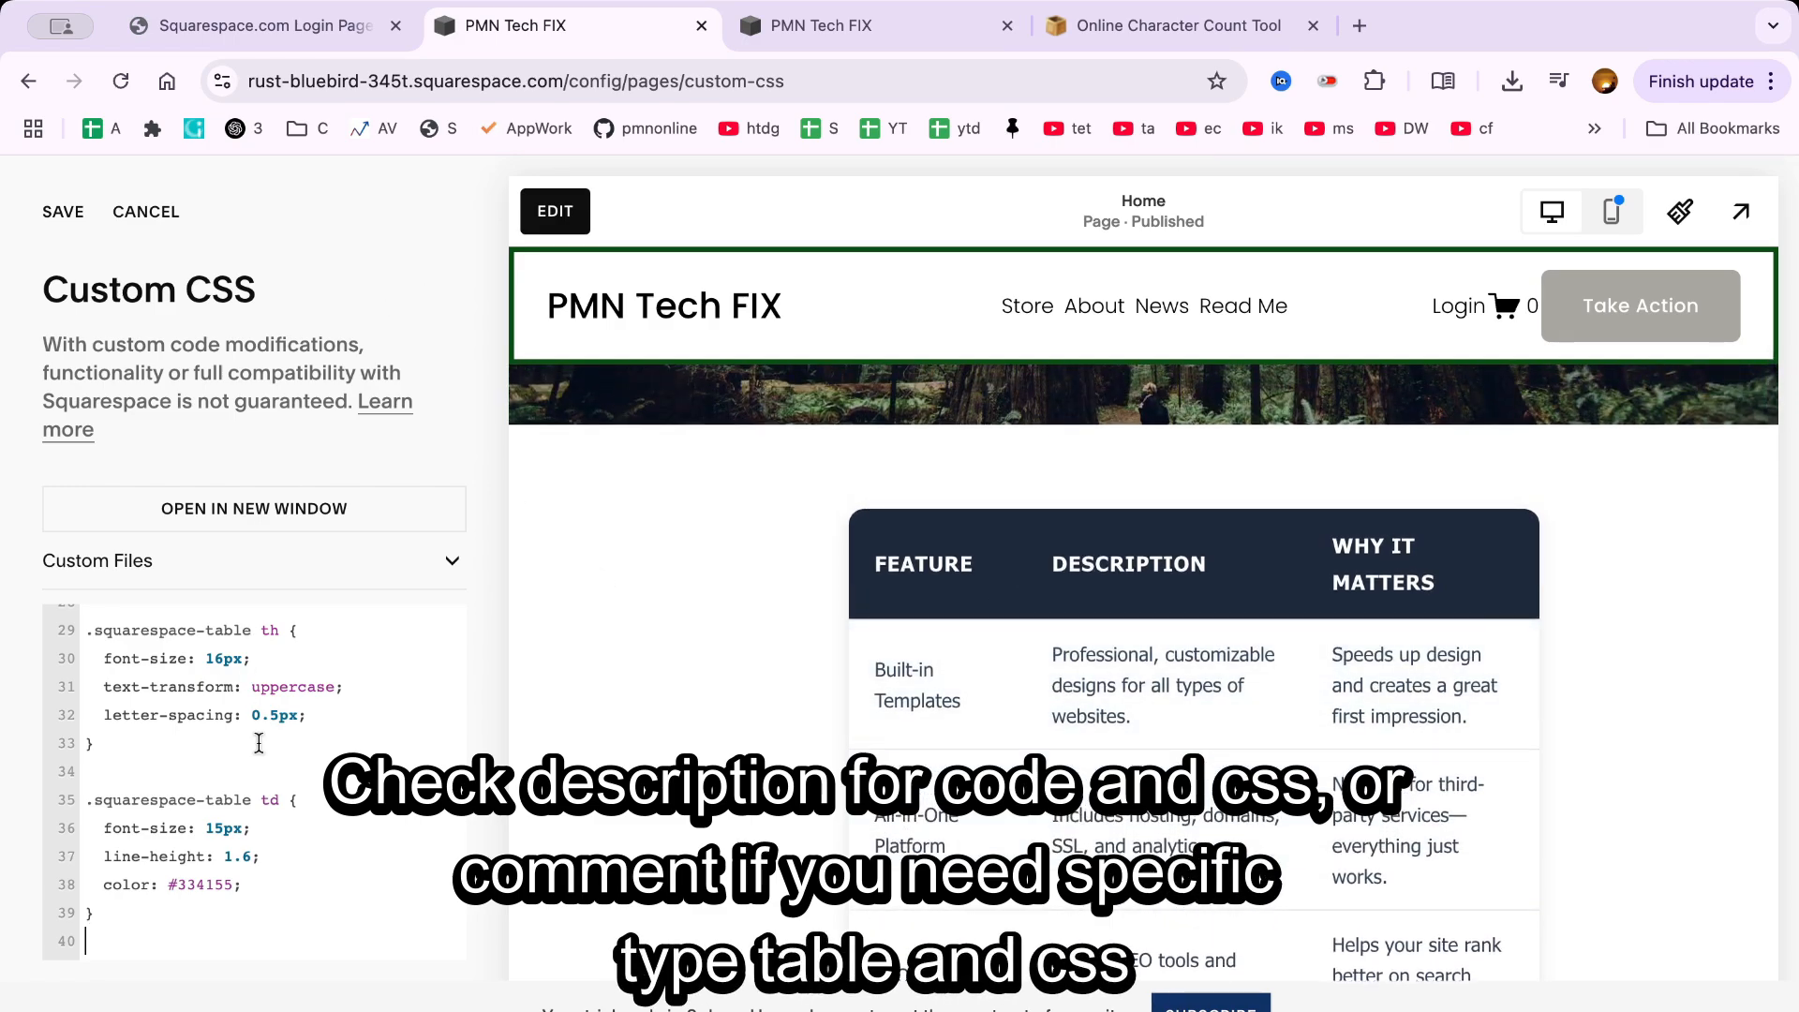
scroll(258, 743, up, 10)
drag(194, 652, 284, 790)
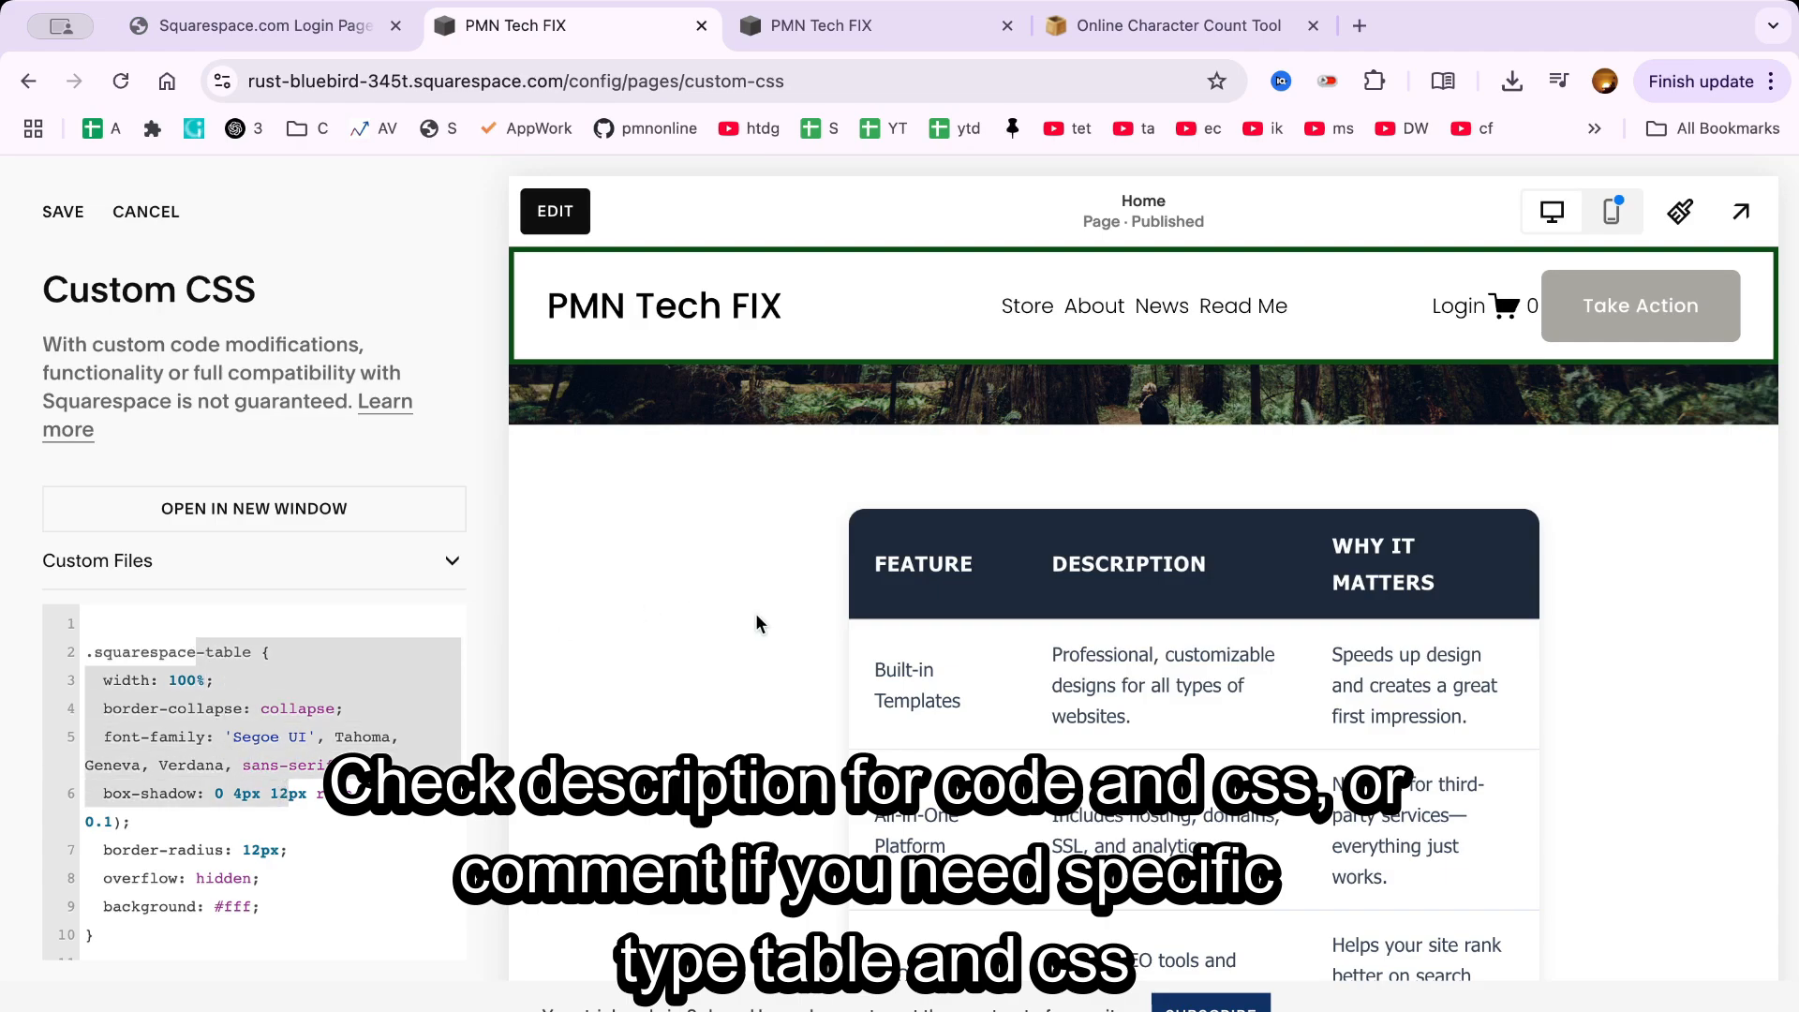
scroll(893, 619, down, 6)
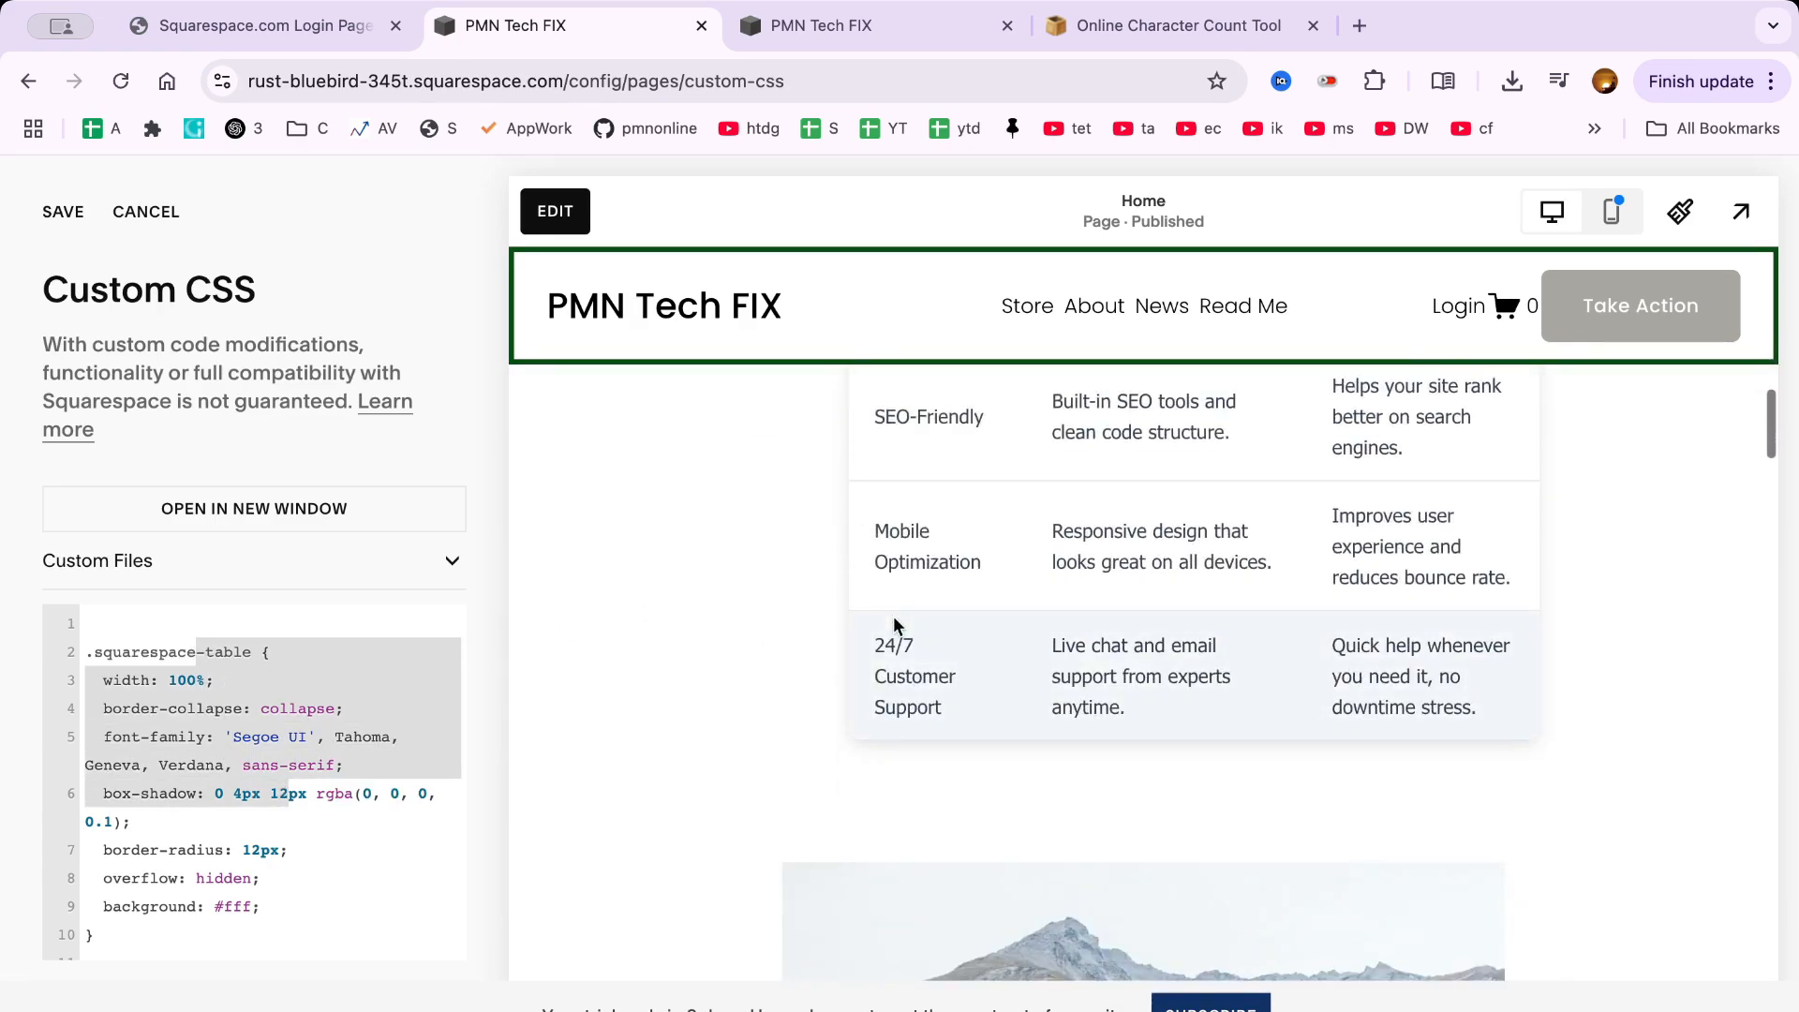
scroll(892, 615, down, 3)
scroll(892, 615, up, 8)
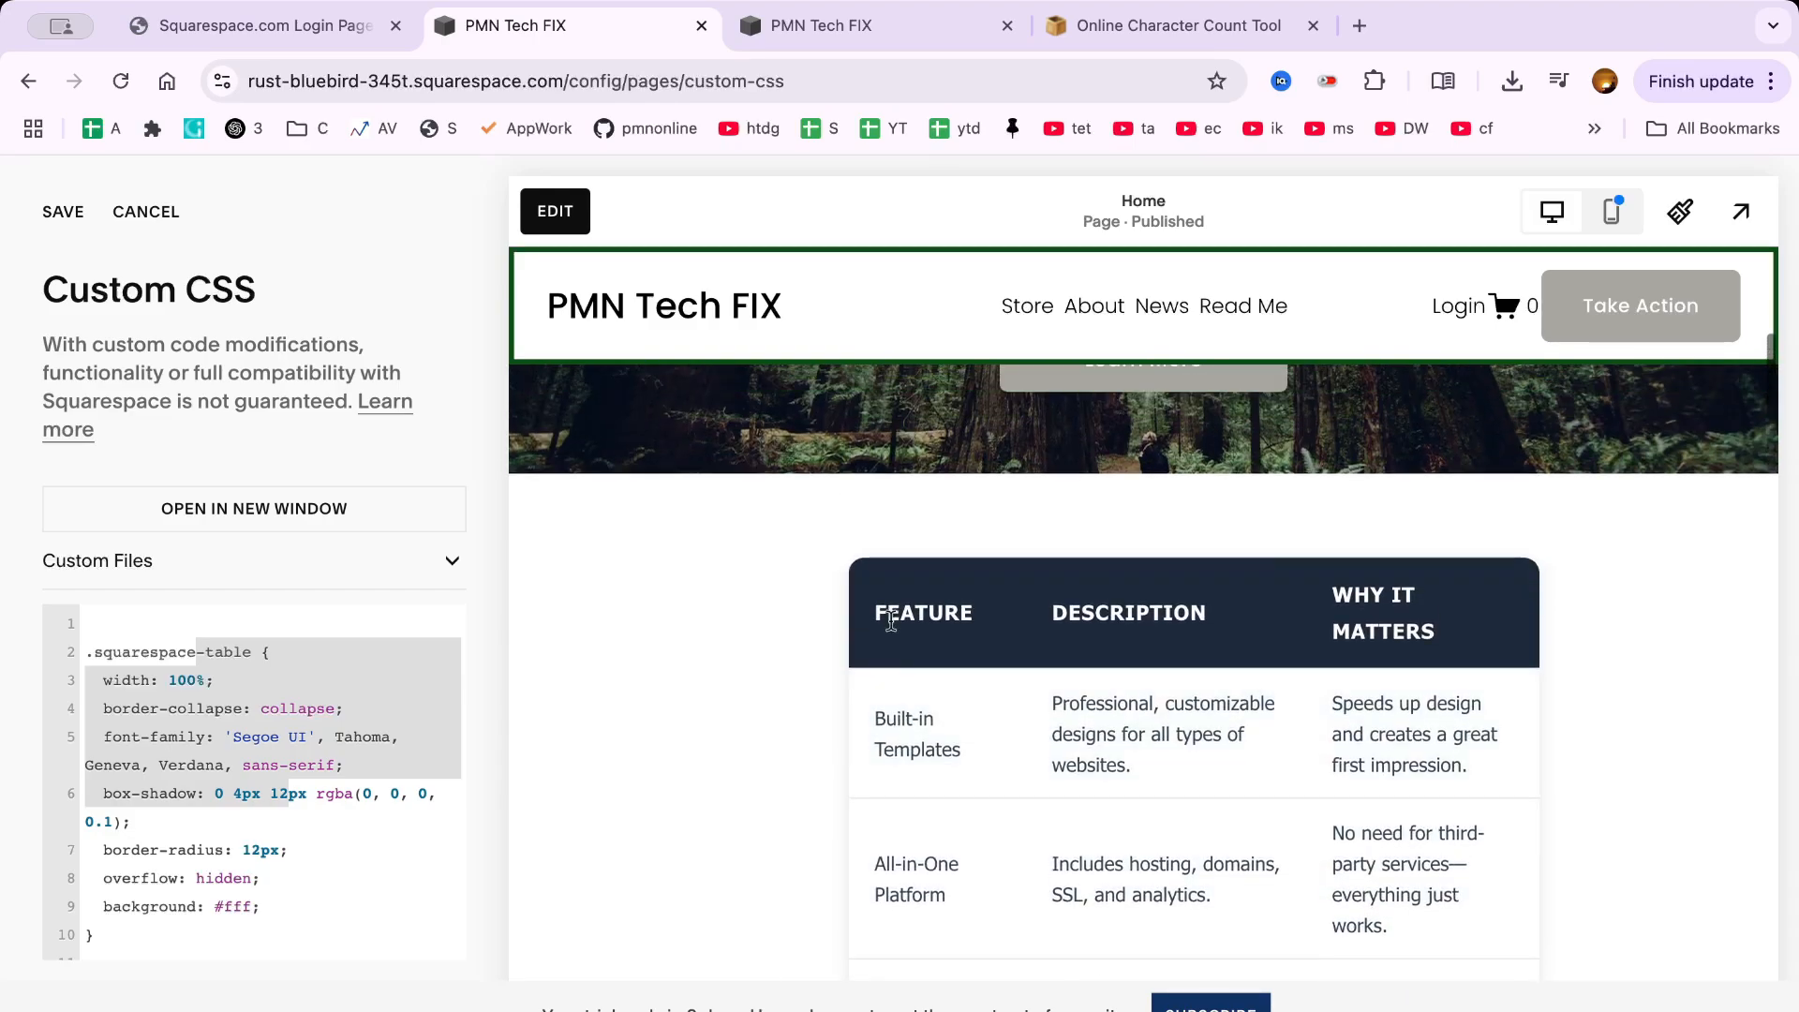
- Check the squarespace-table class and the remaining CSS rules, then save the custom CSS and return to the main Website menu
click(254, 666)
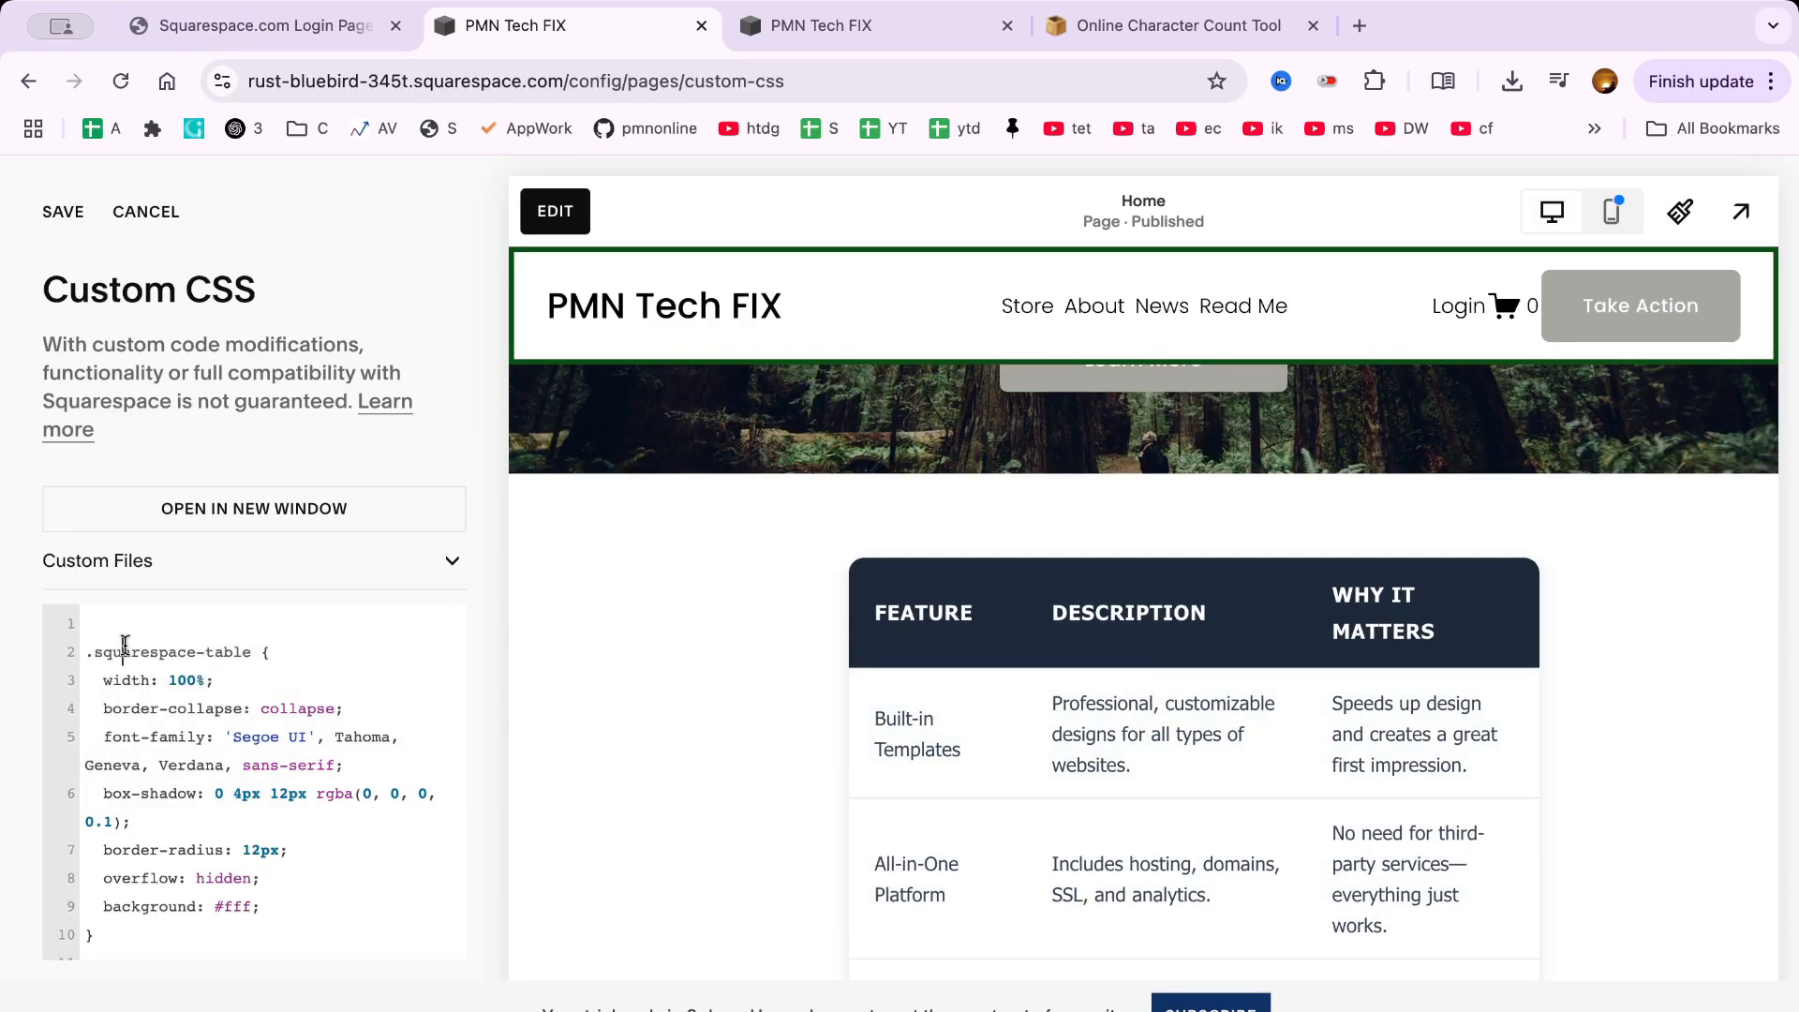
double_click(124, 646)
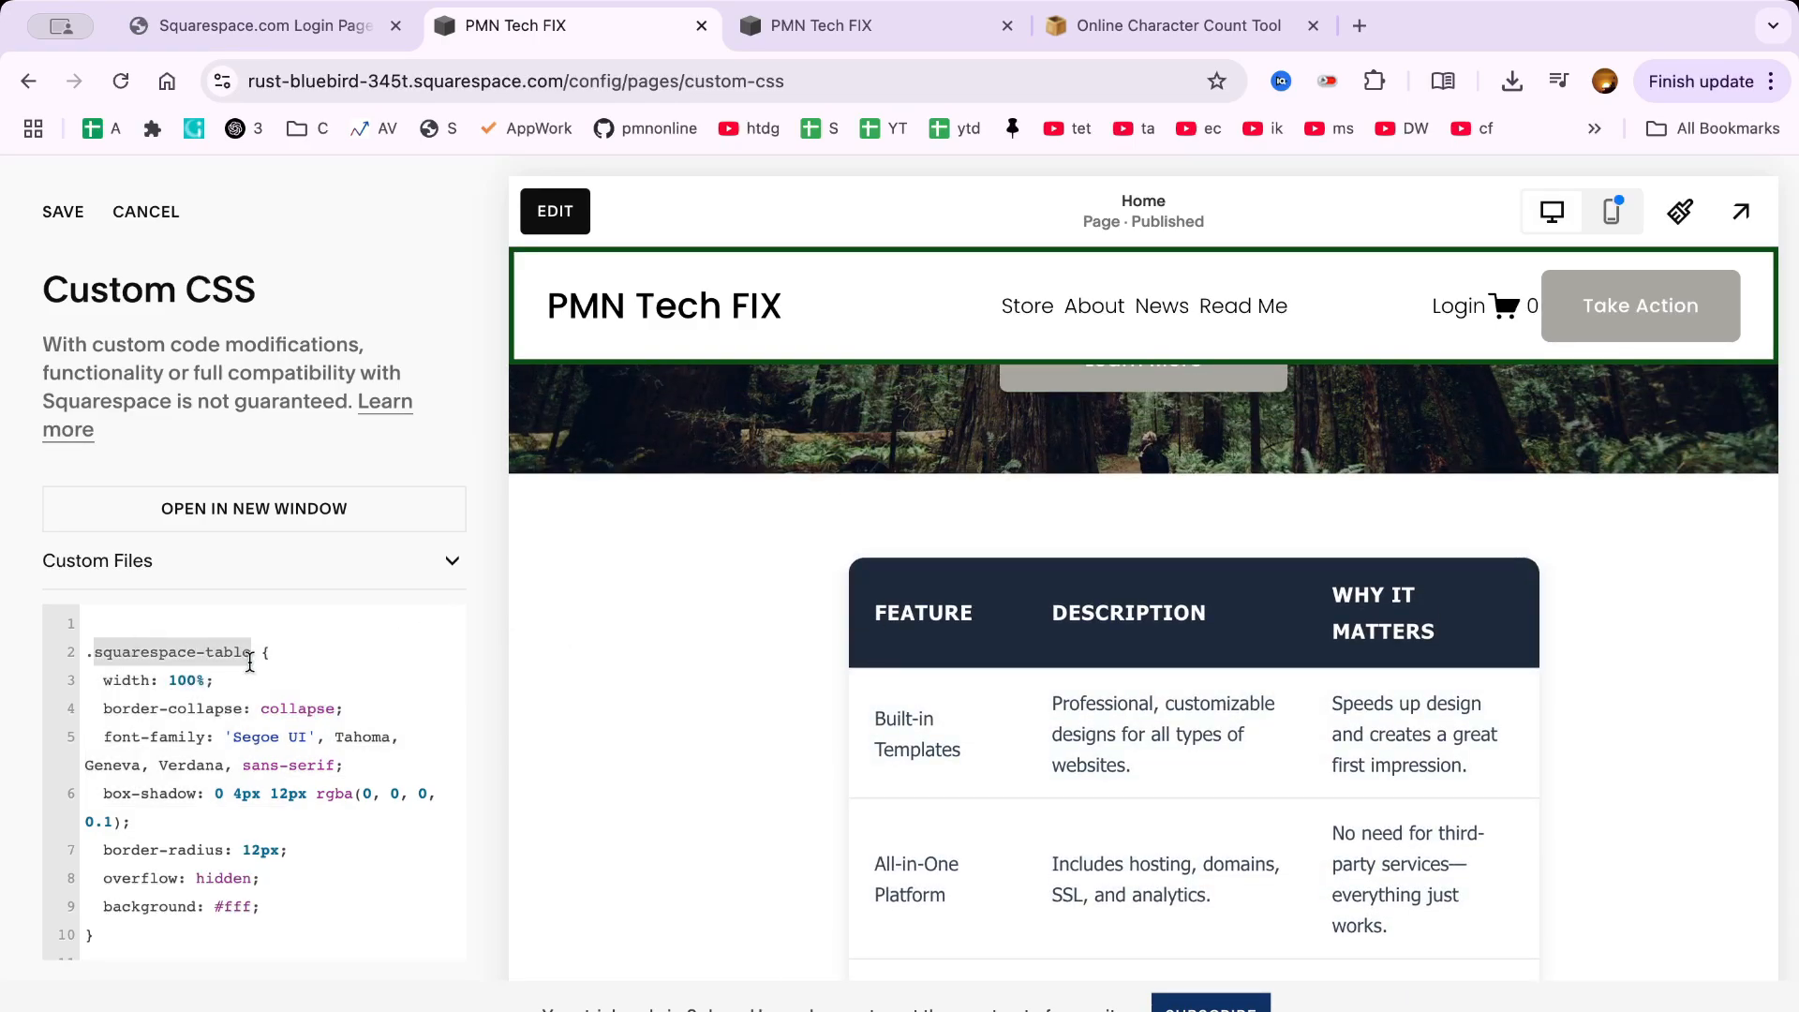
scroll(250, 664, down, 3)
scroll(250, 663, down, 8)
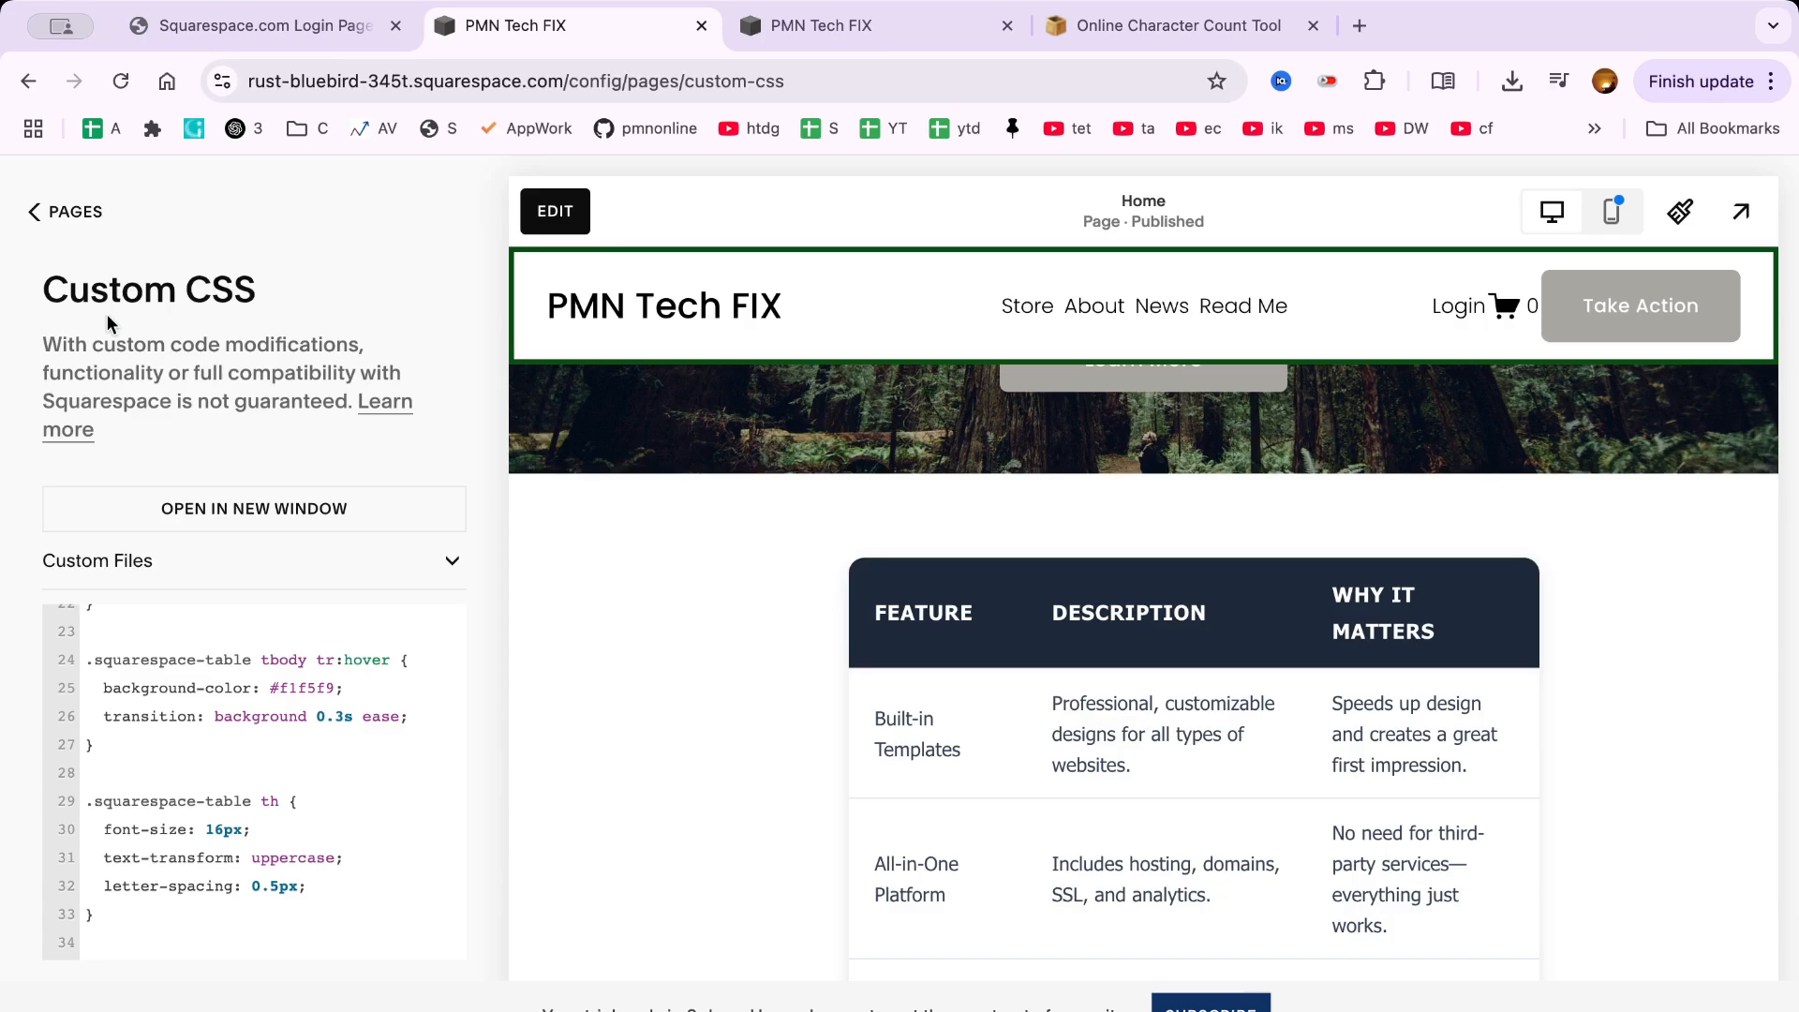
click(33, 211)
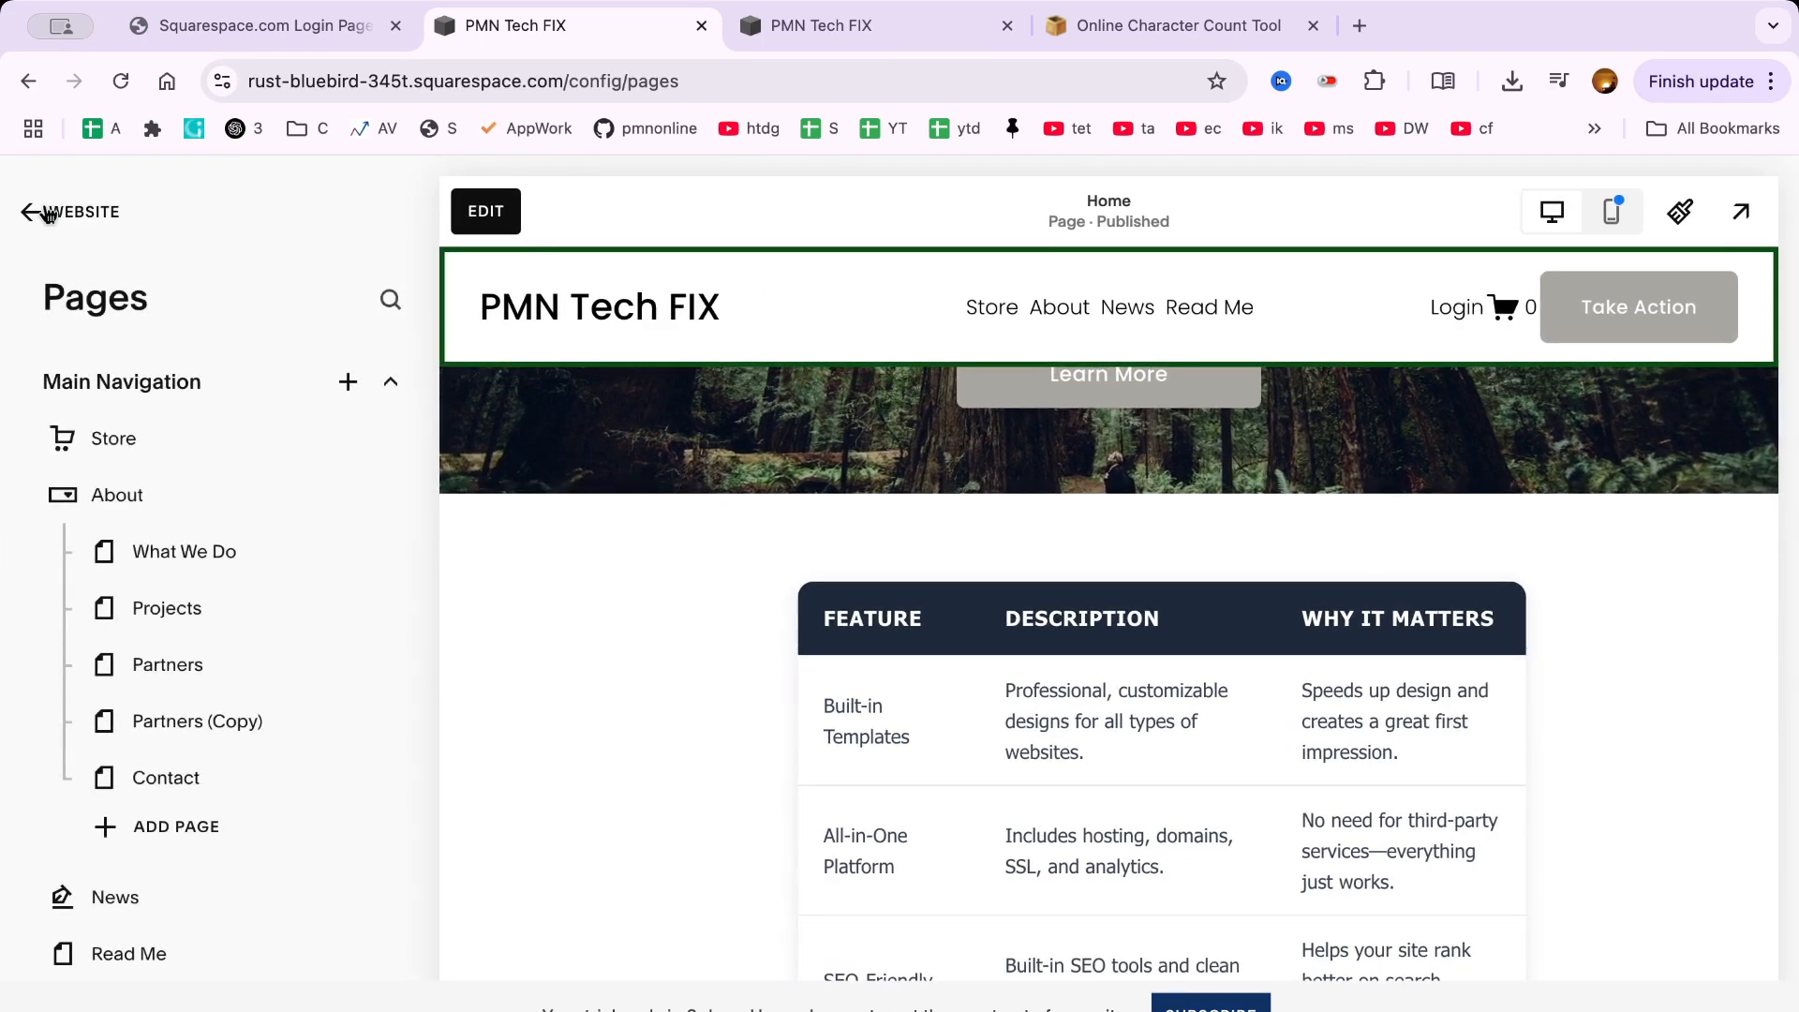
click(47, 214)
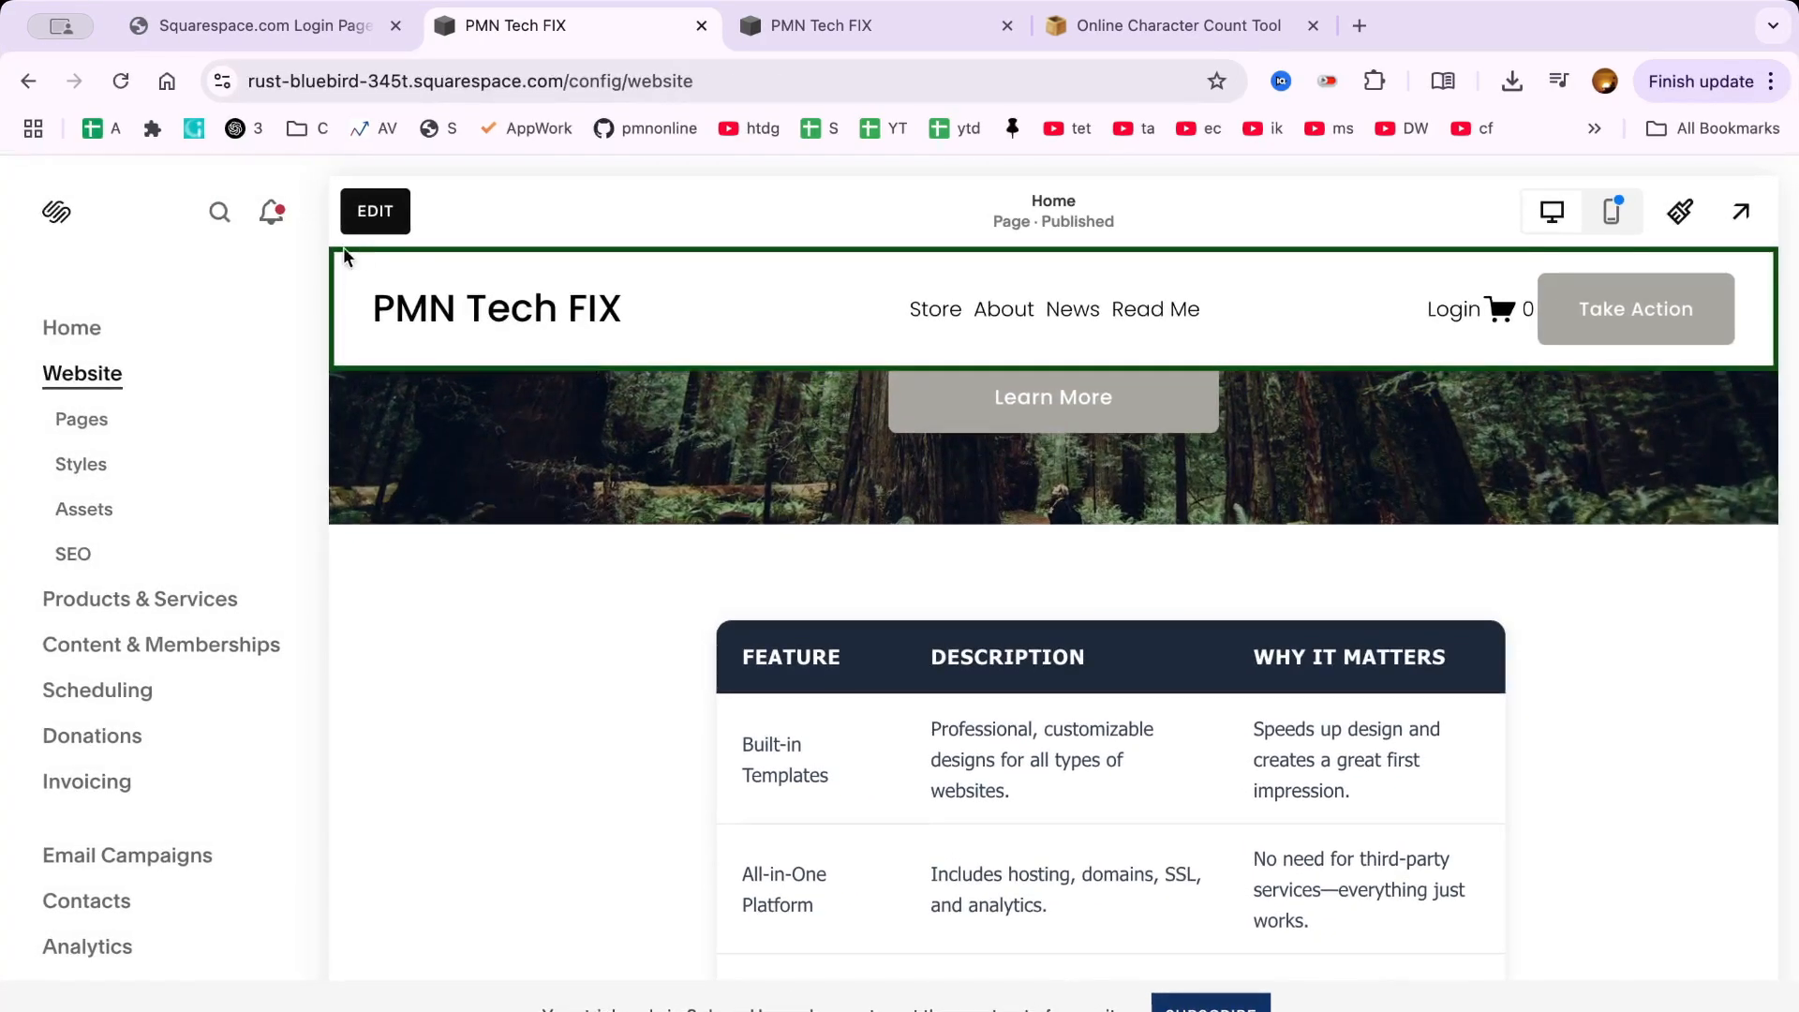
- View the styled table on the home page and open the page for editing at the table section
scroll(708, 579, up, 9)
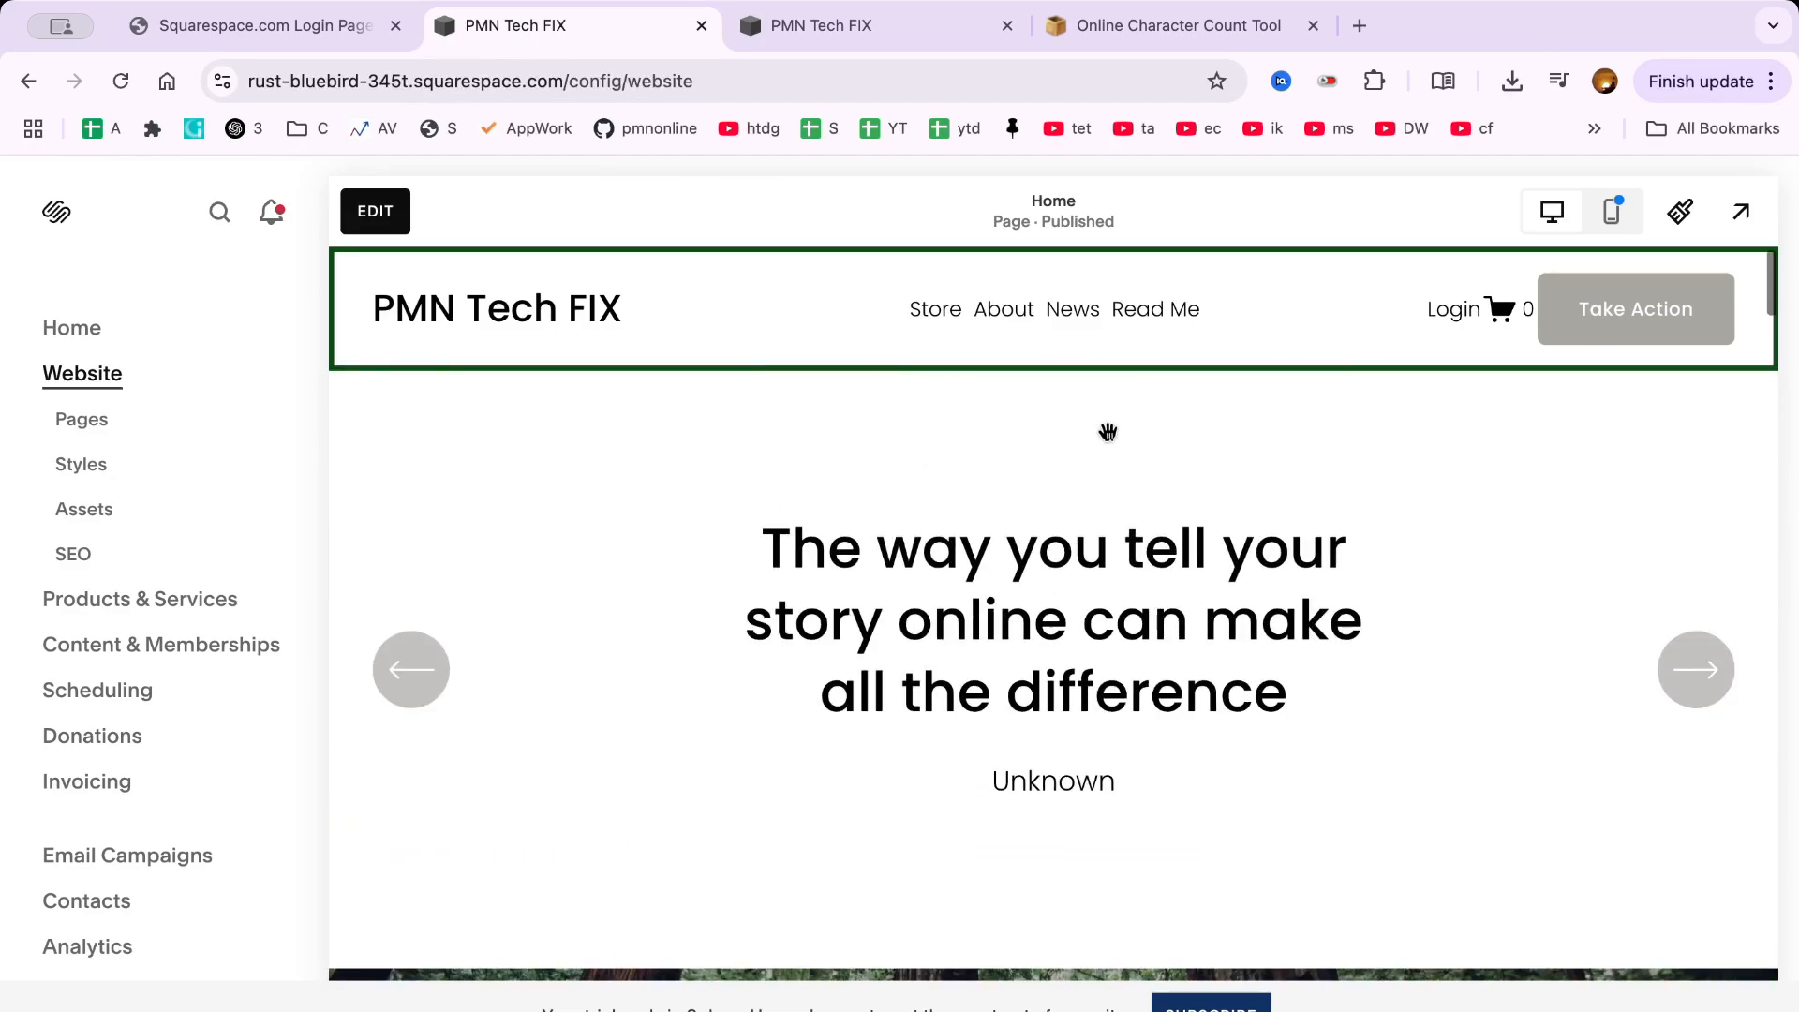
scroll(1106, 433, down, 7)
scroll(1011, 571, down, 5)
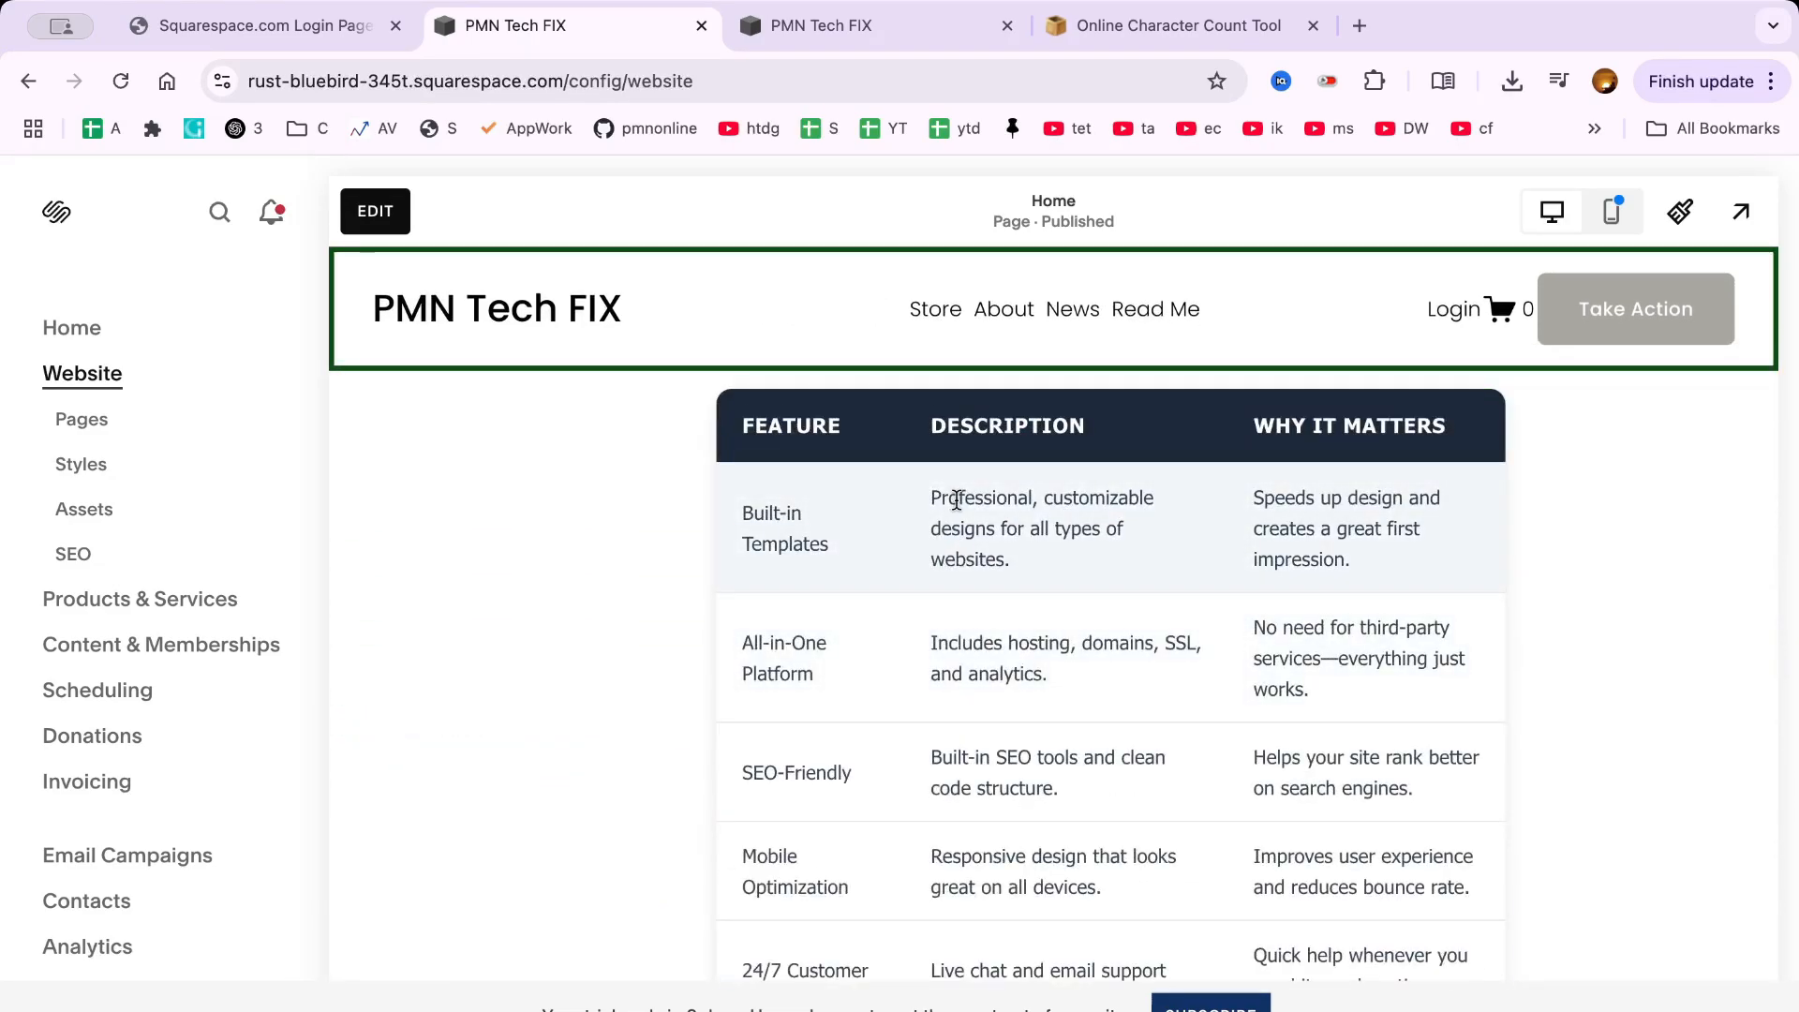
scroll(881, 544, up, 1)
drag(870, 554, 1089, 862)
double_click(1126, 718)
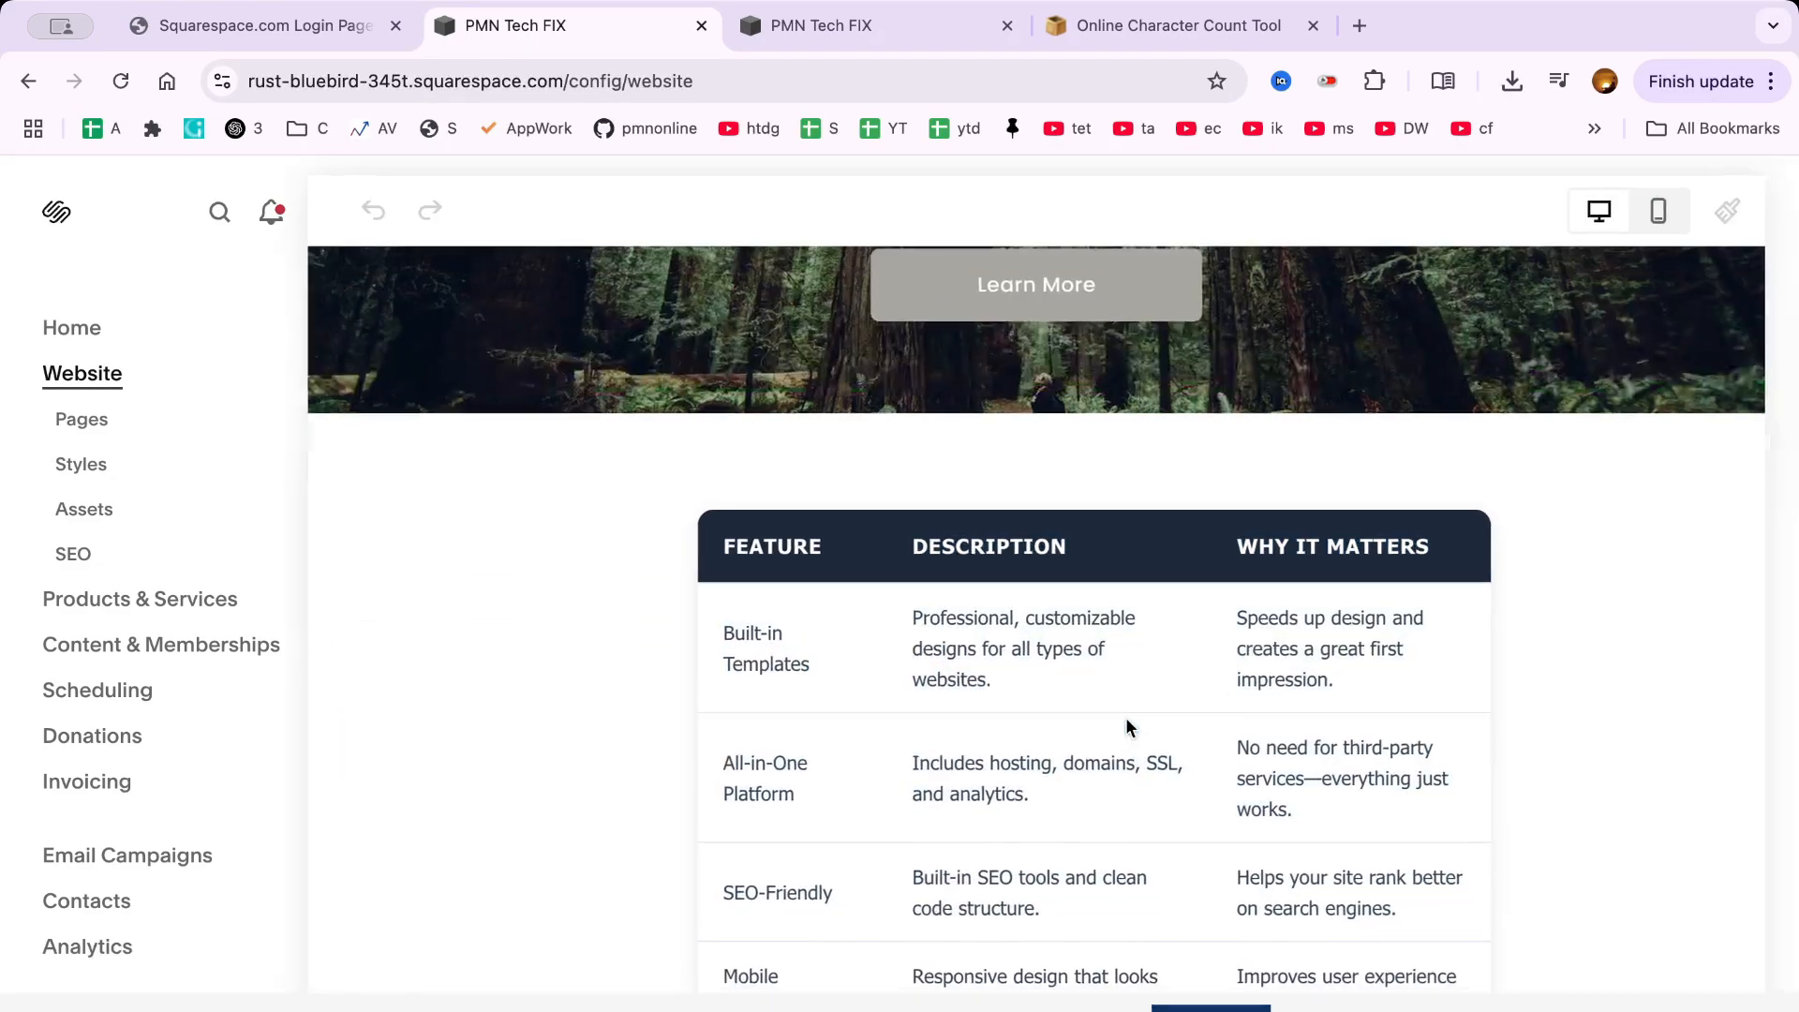
scroll(847, 656, down, 3)
scroll(847, 656, up, 4)
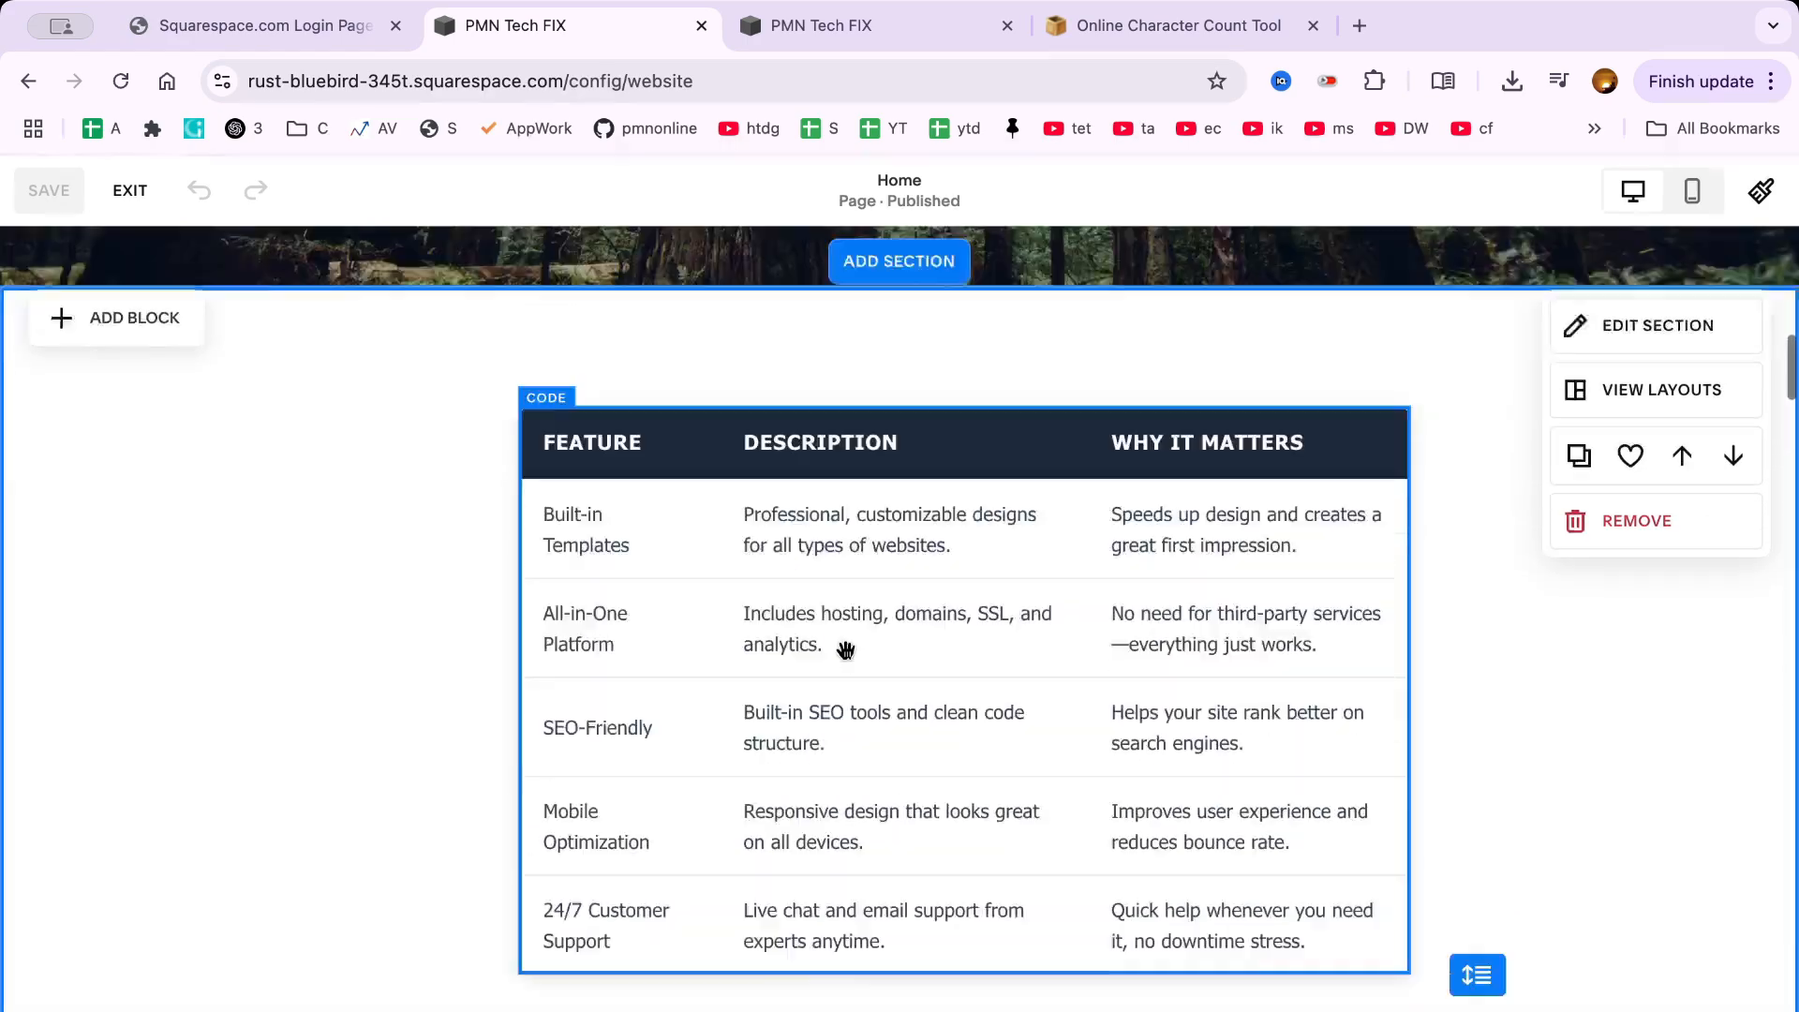
- Examine the table in mobile view from header to last row and return to the table in desktop view
click(1691, 190)
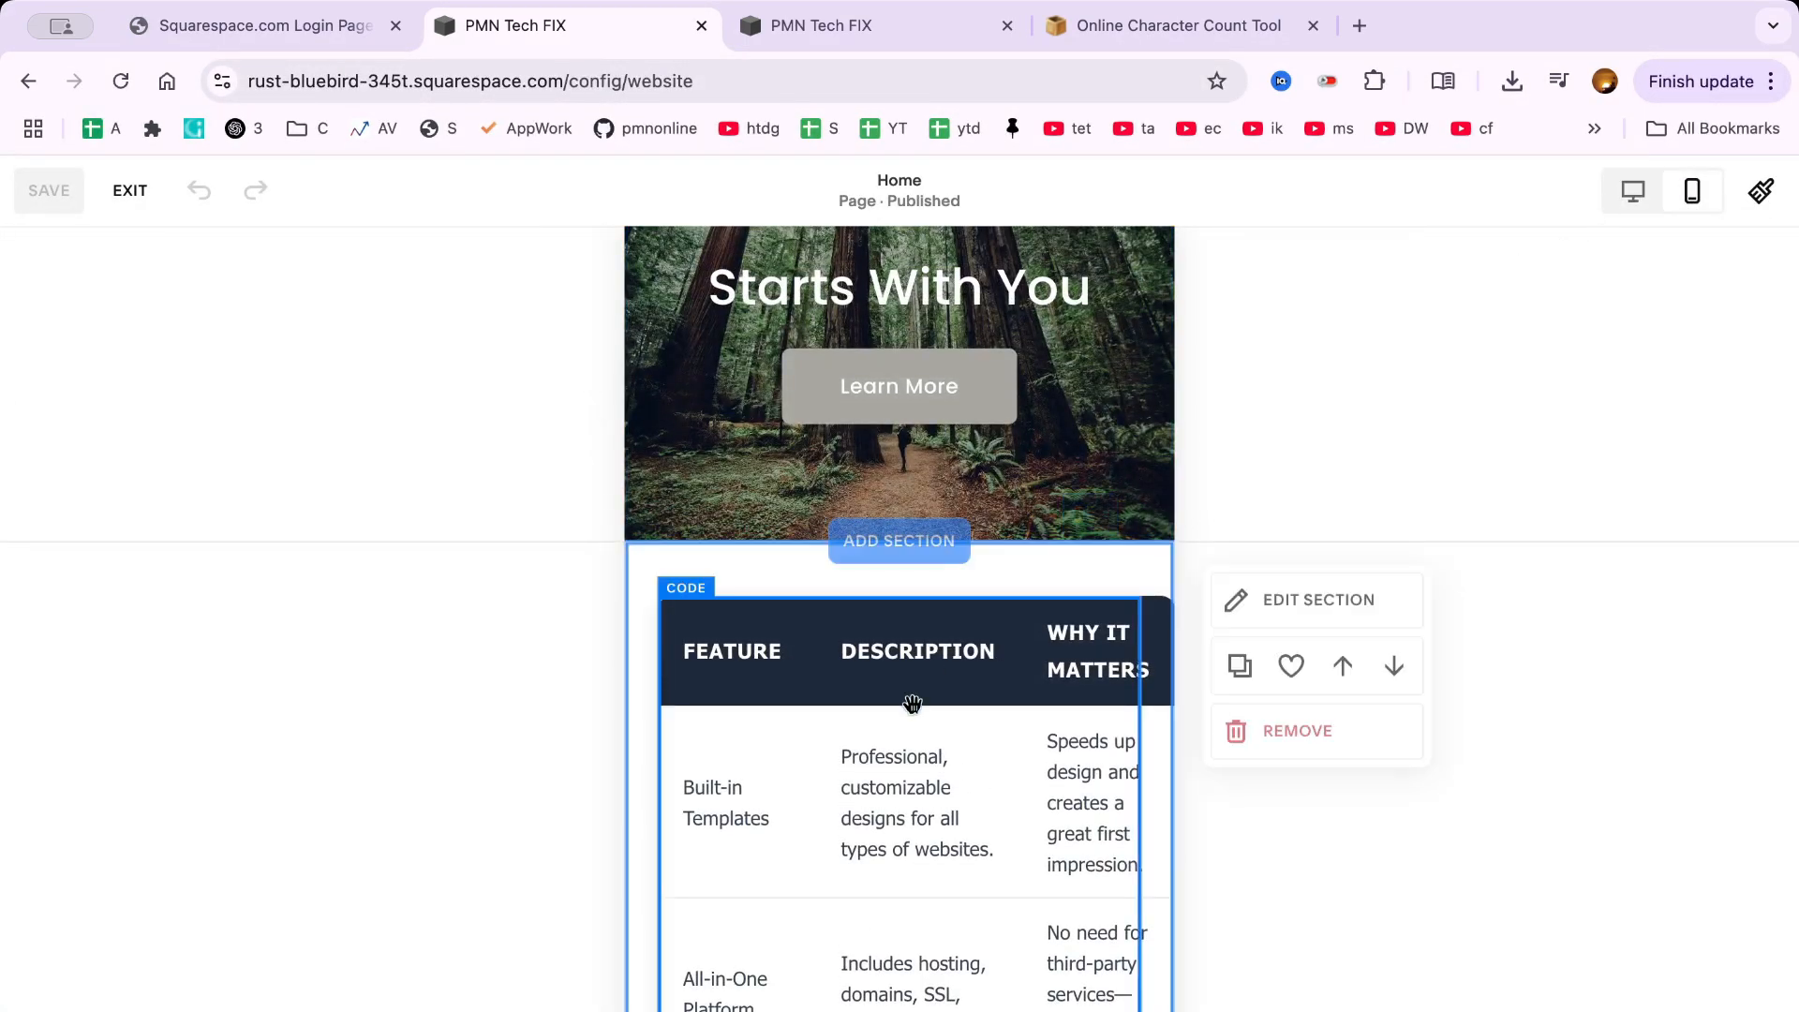
scroll(911, 705, down, 2)
scroll(912, 704, down, 6)
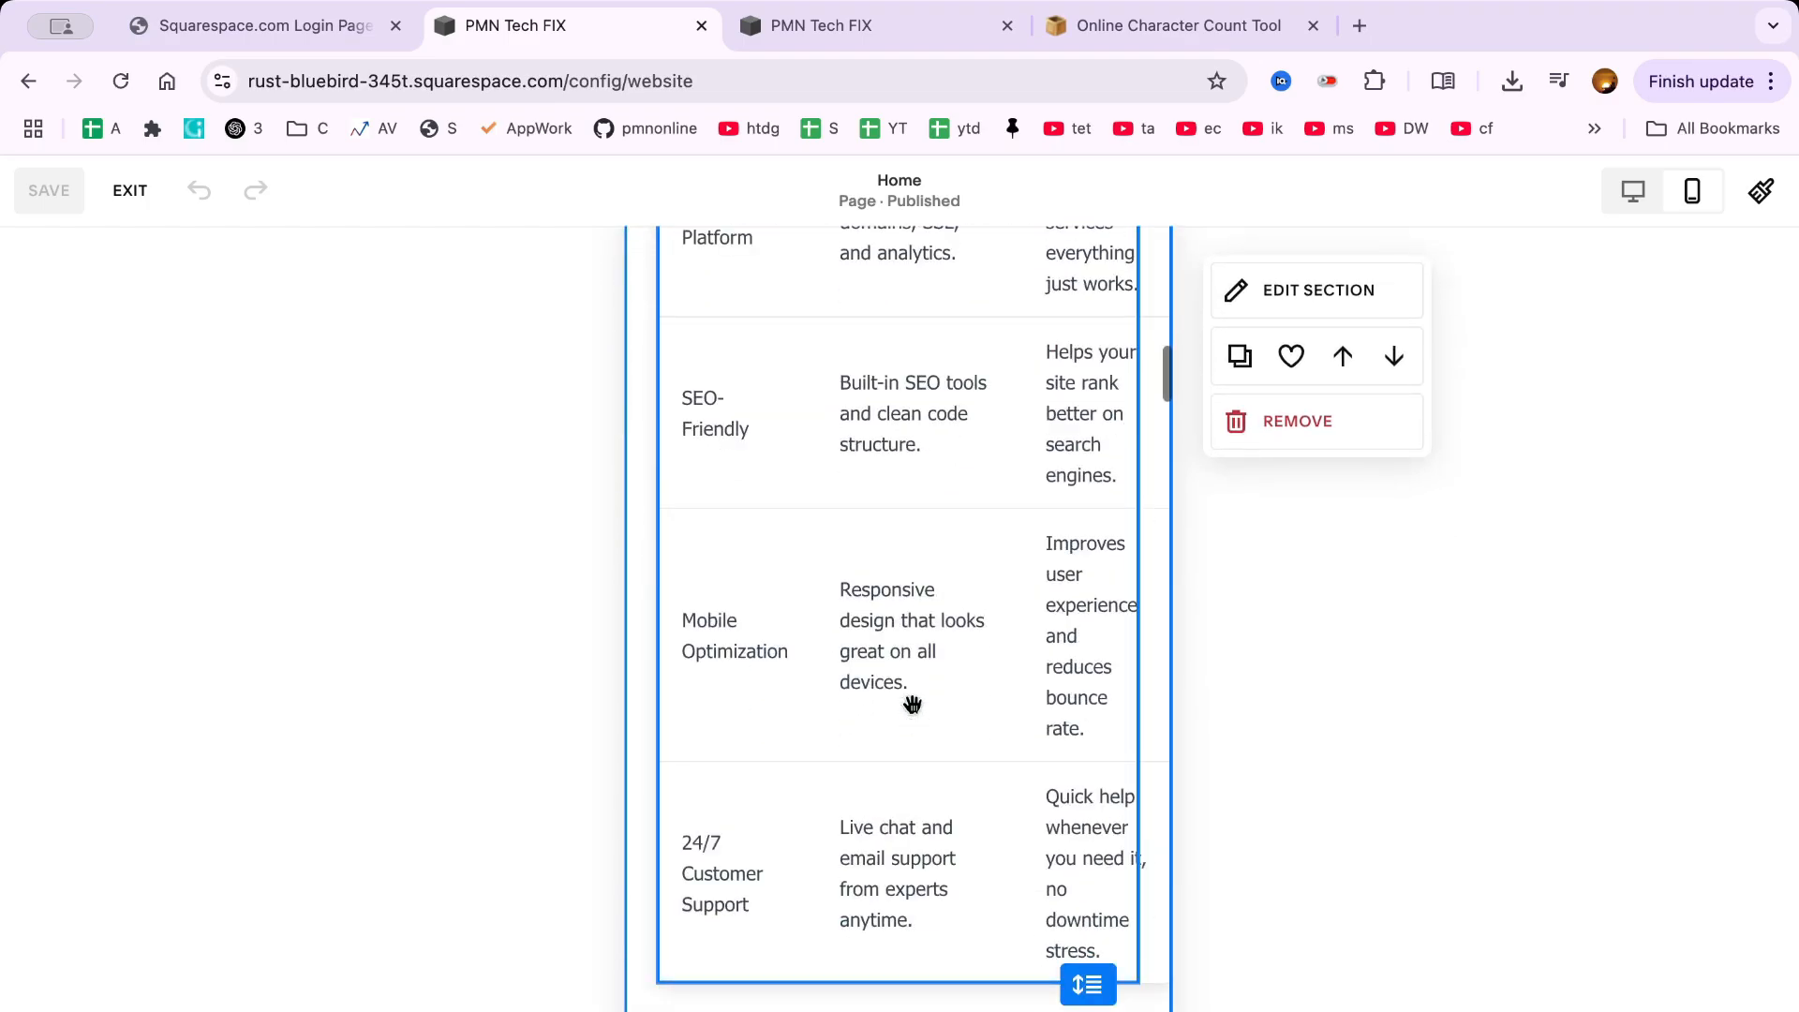
scroll(912, 704, up, 12)
click(1643, 201)
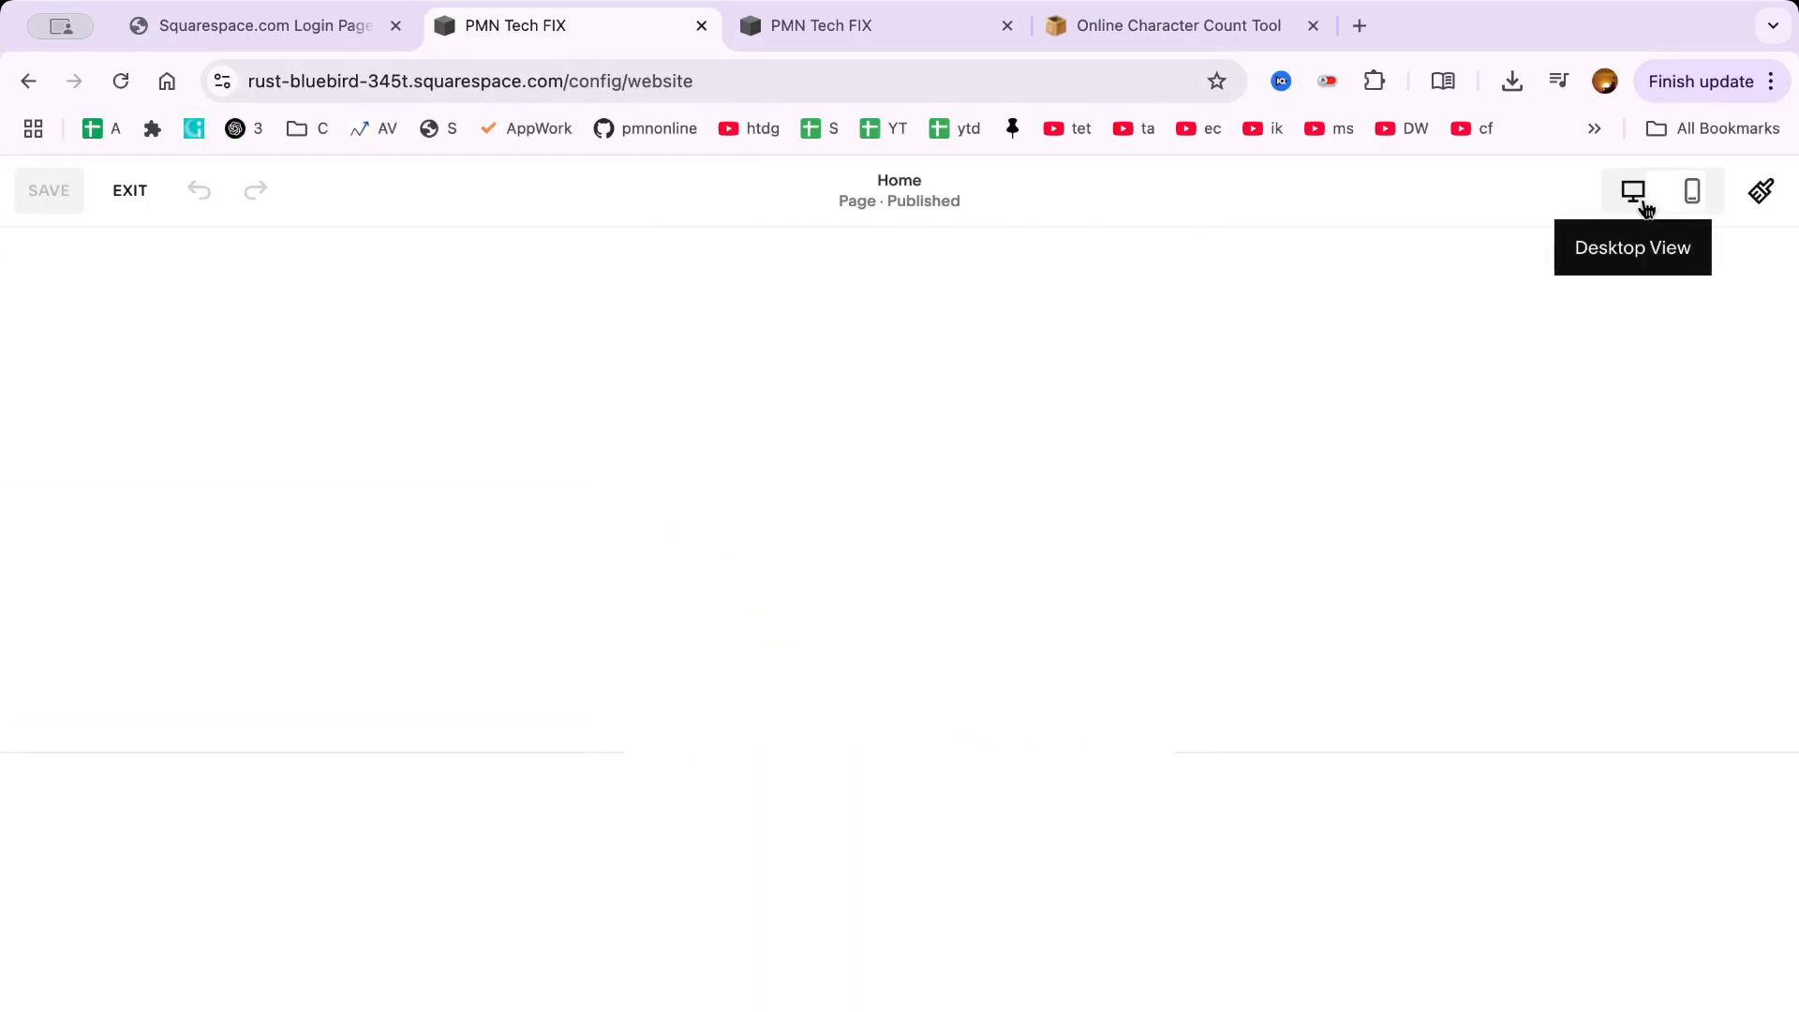
scroll(1182, 403, down, 10)
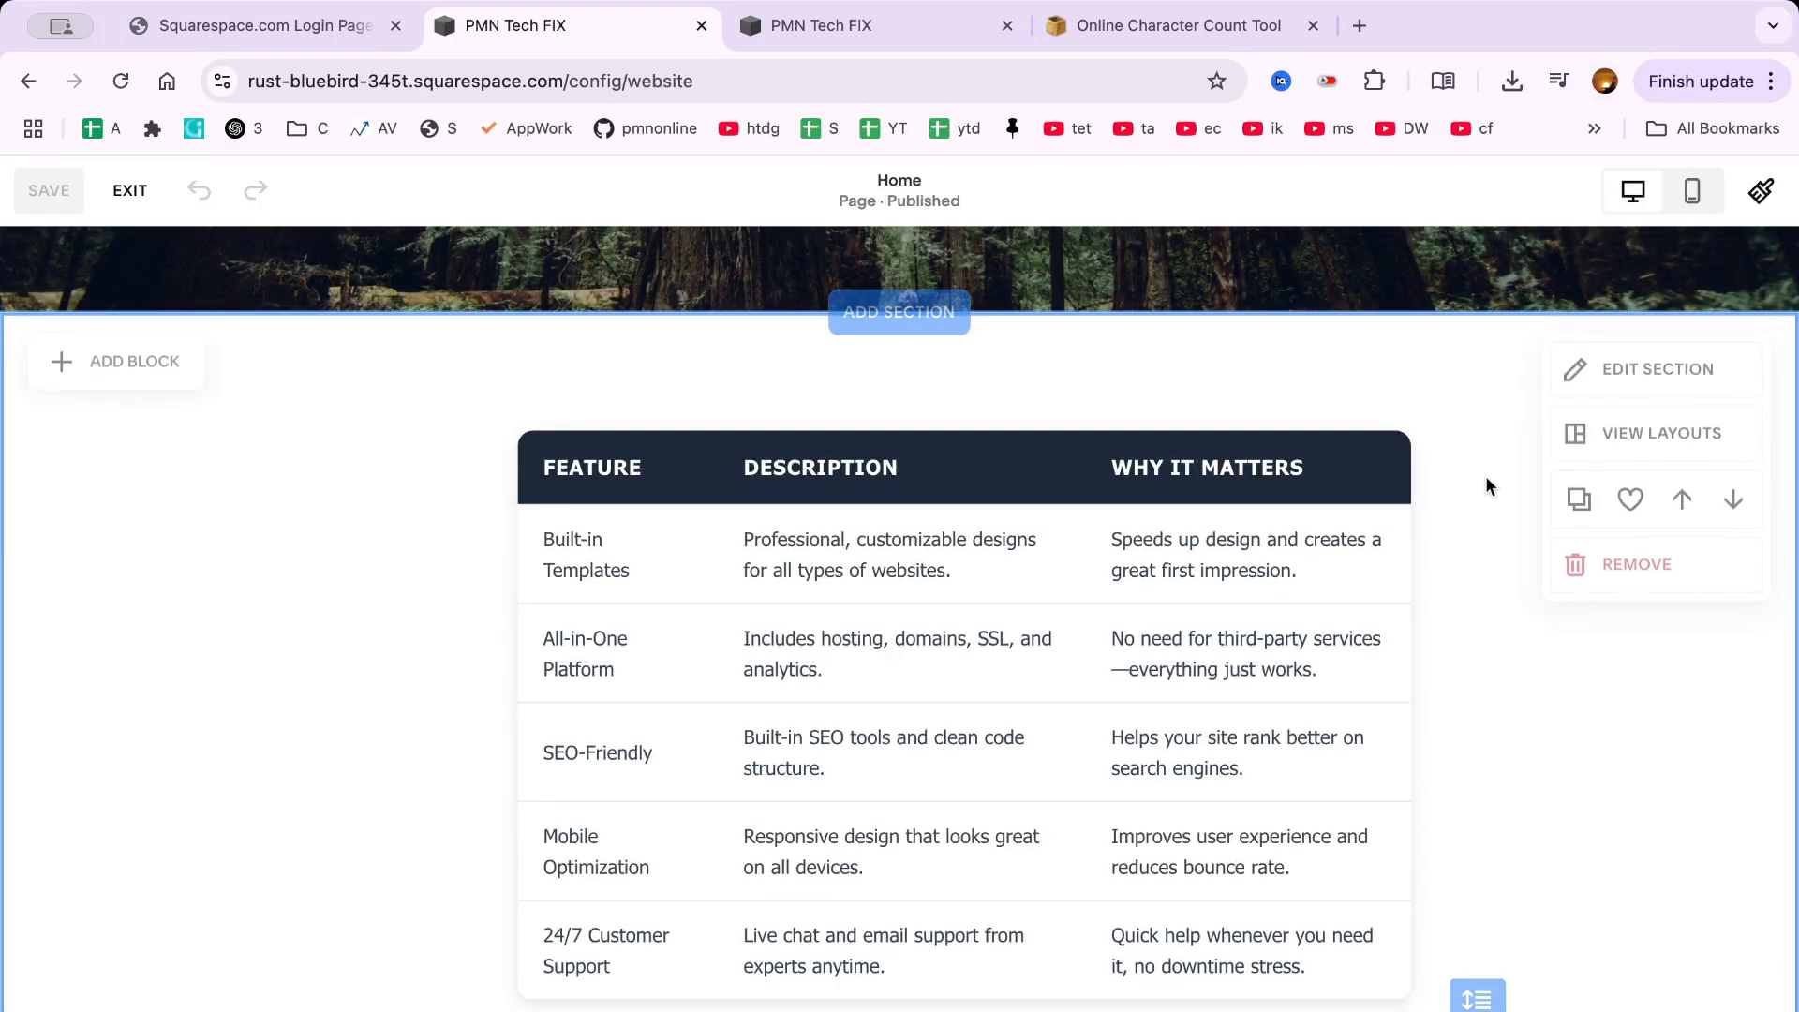
scroll(995, 739, down, 1)
scroll(995, 739, down, 1)
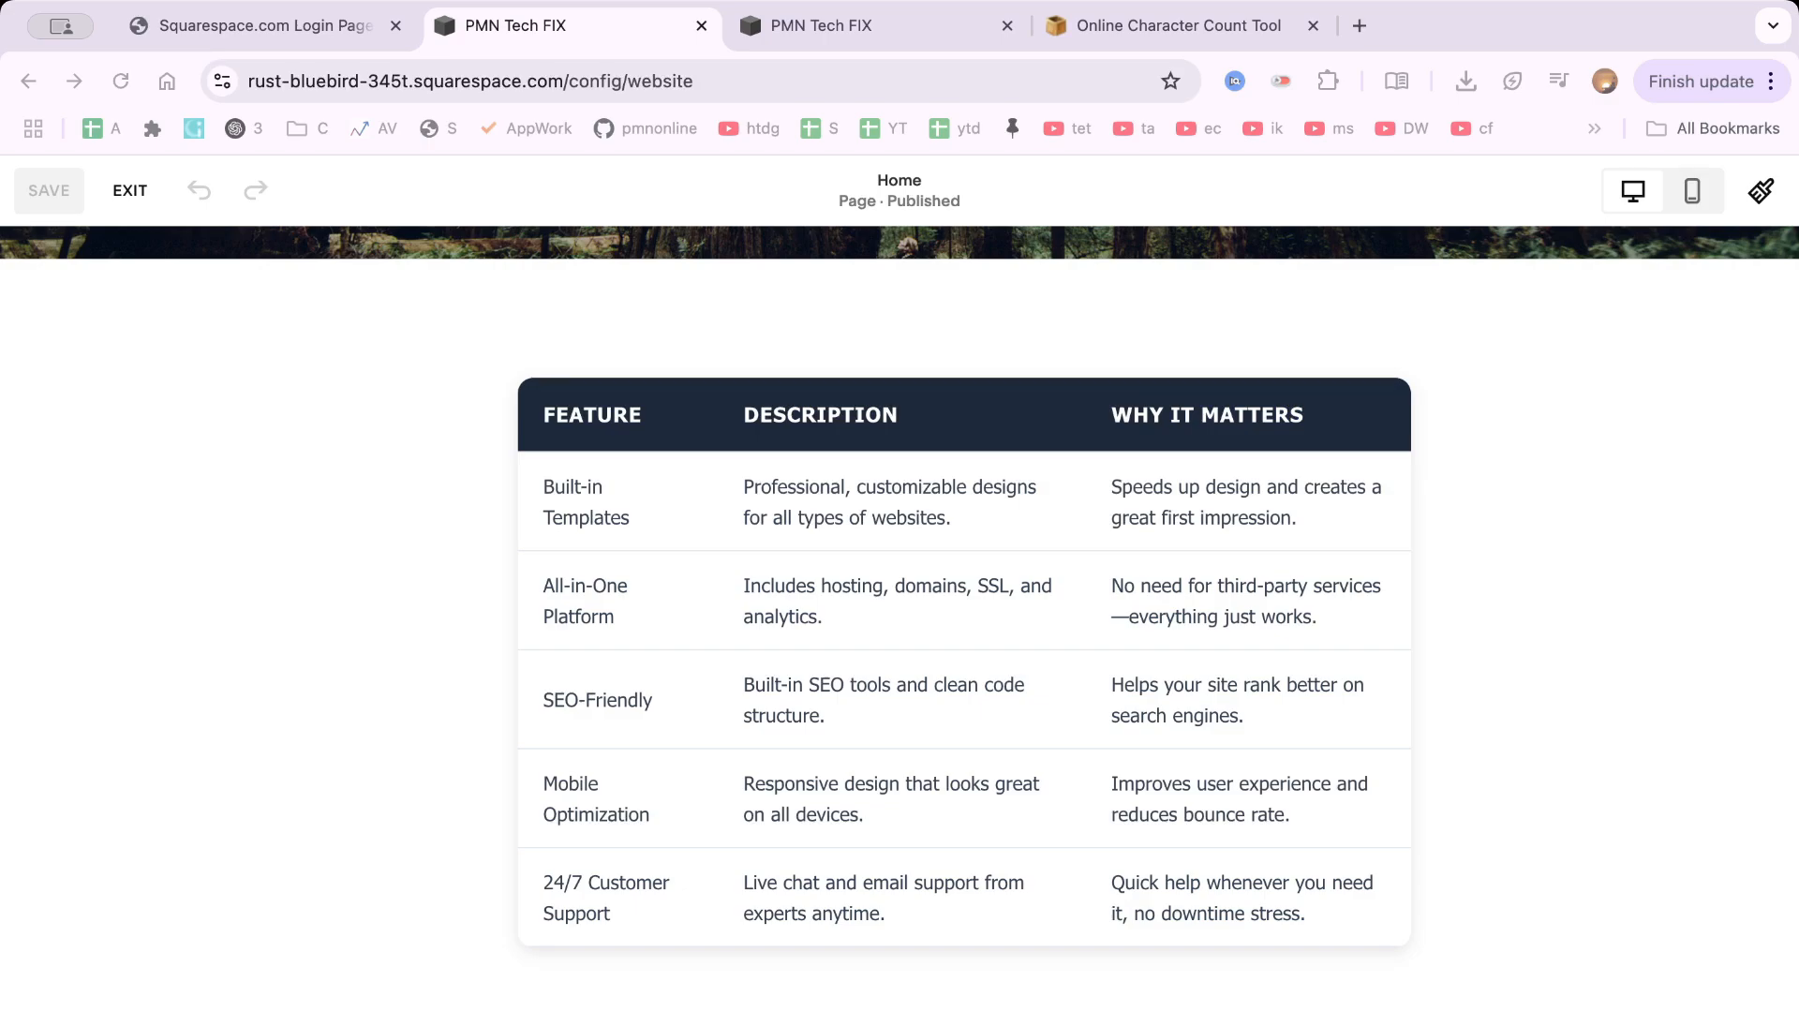
- Open the table block's HTML content, switch Display Source Code on and back off, and close the block's settings
double_click(927, 582)
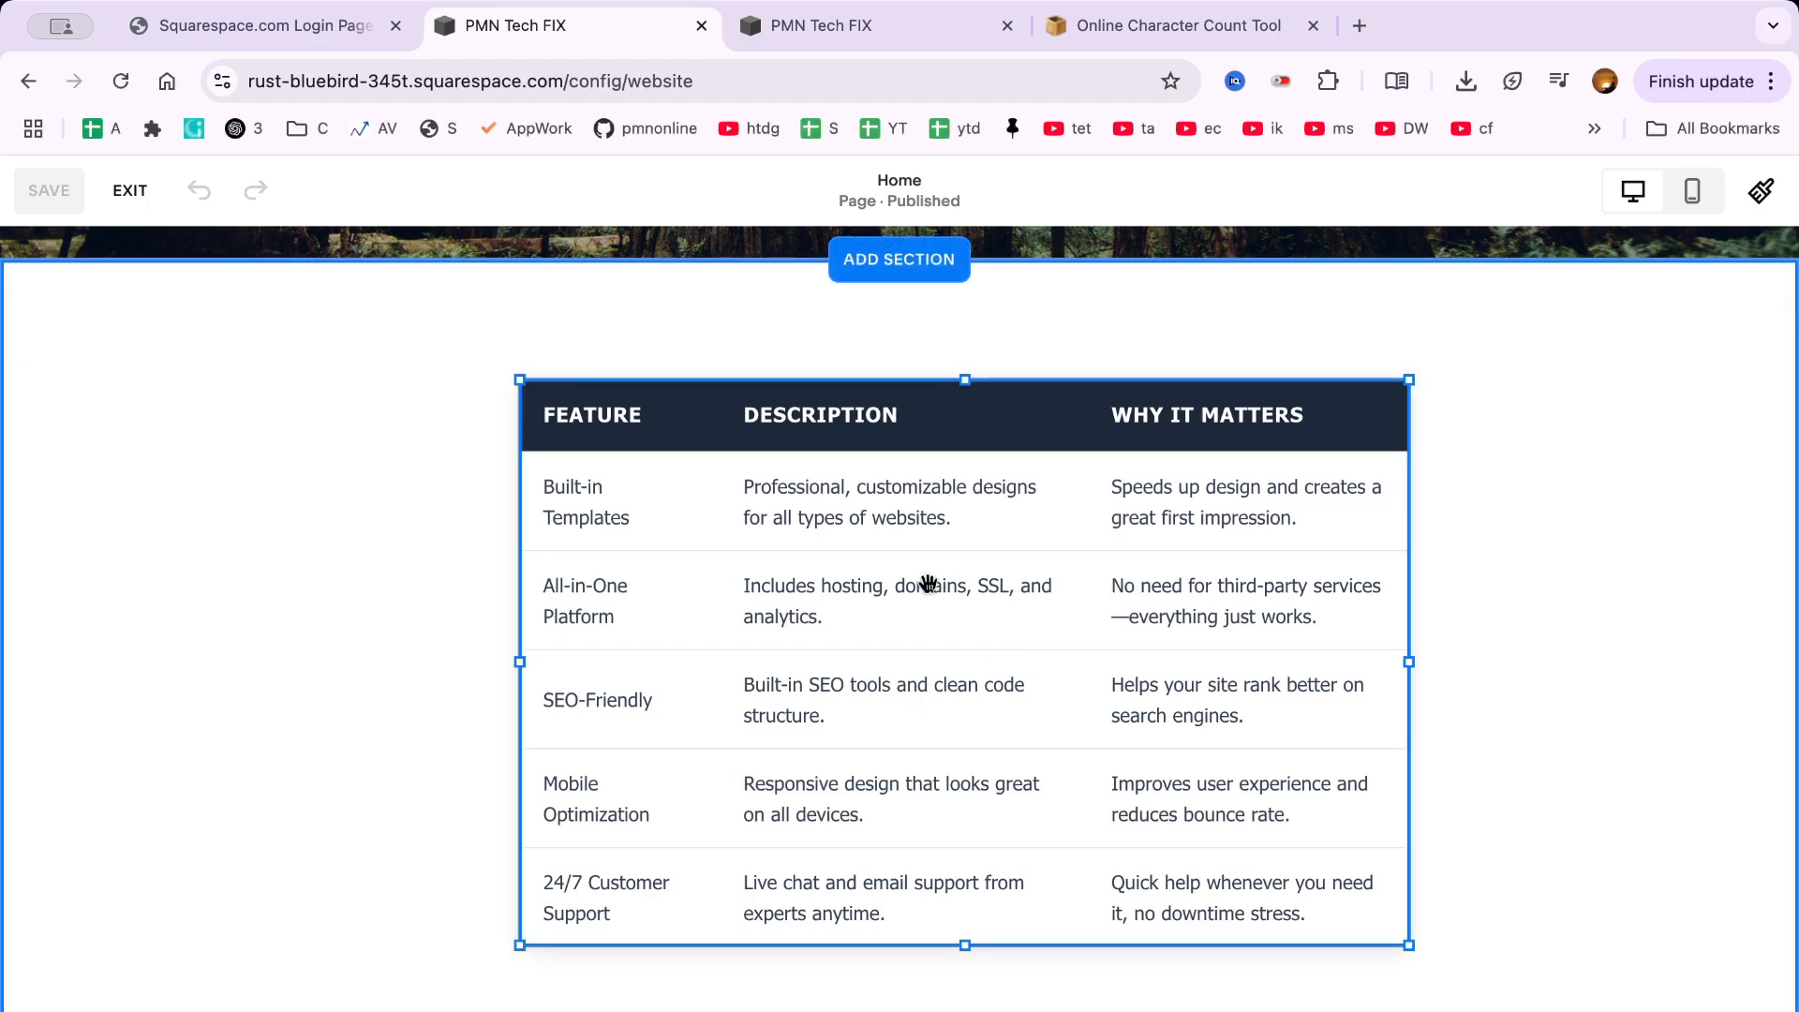
click(1386, 558)
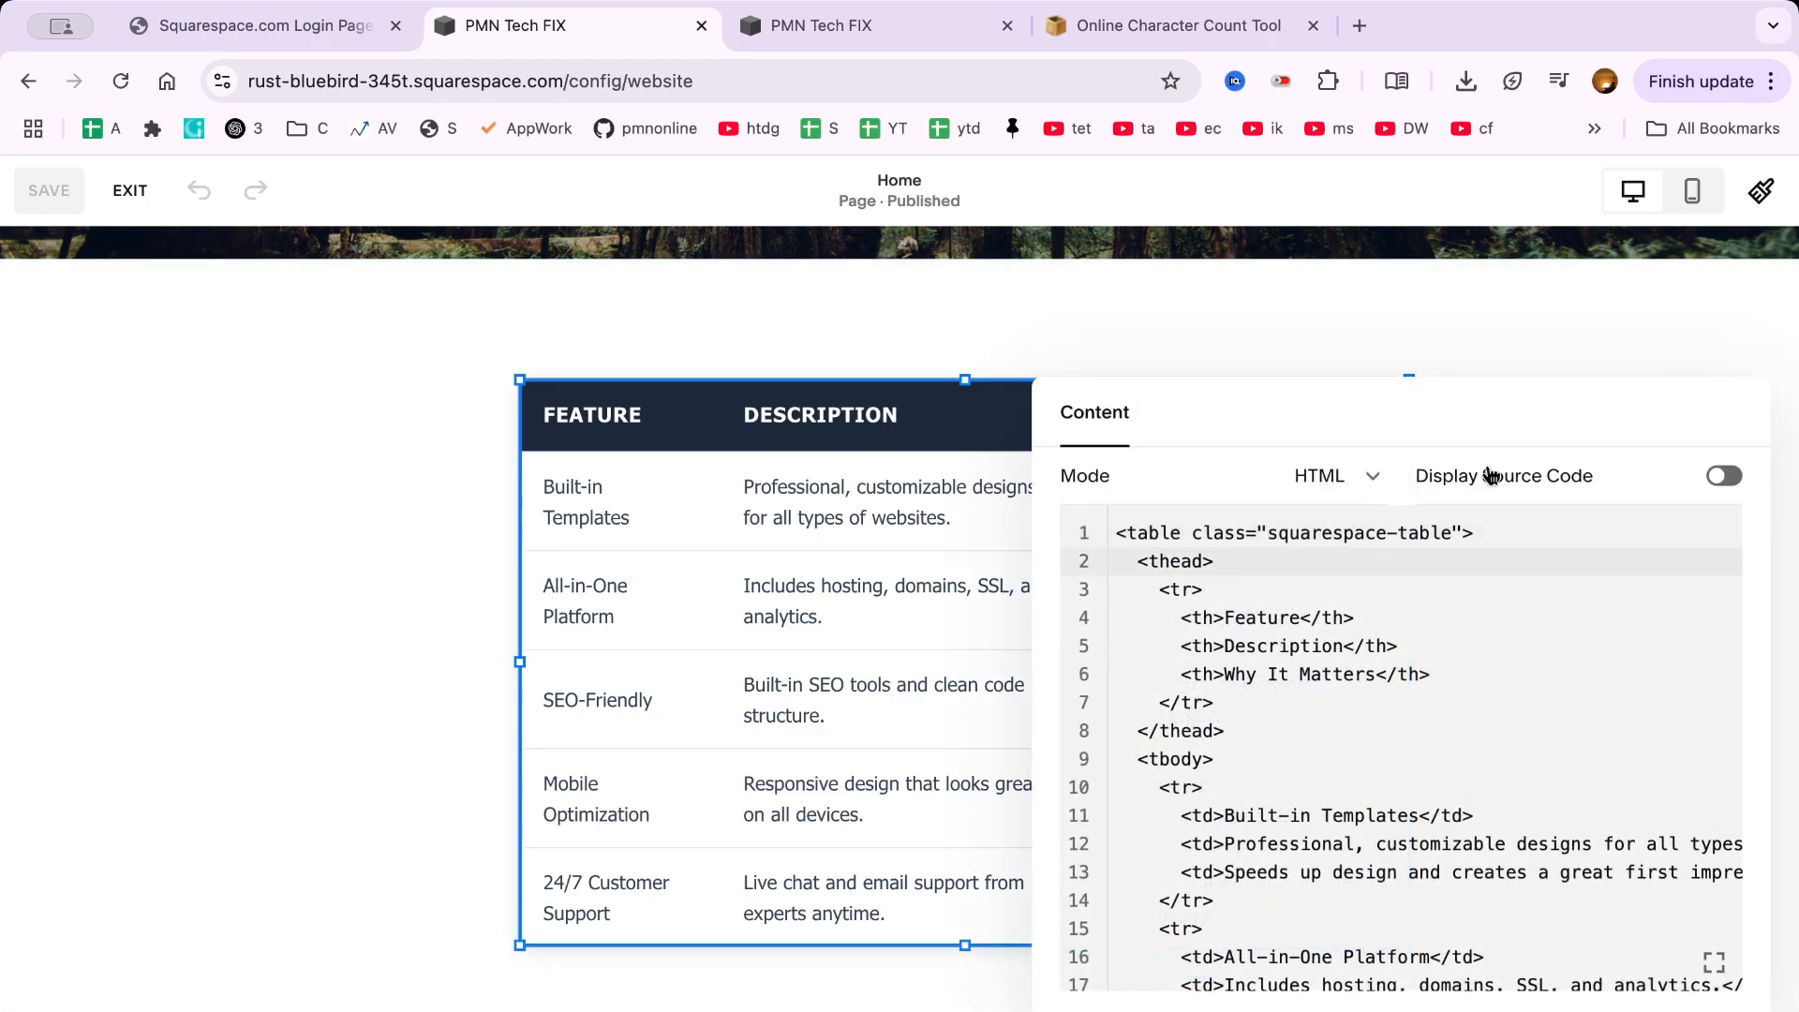
click(1725, 476)
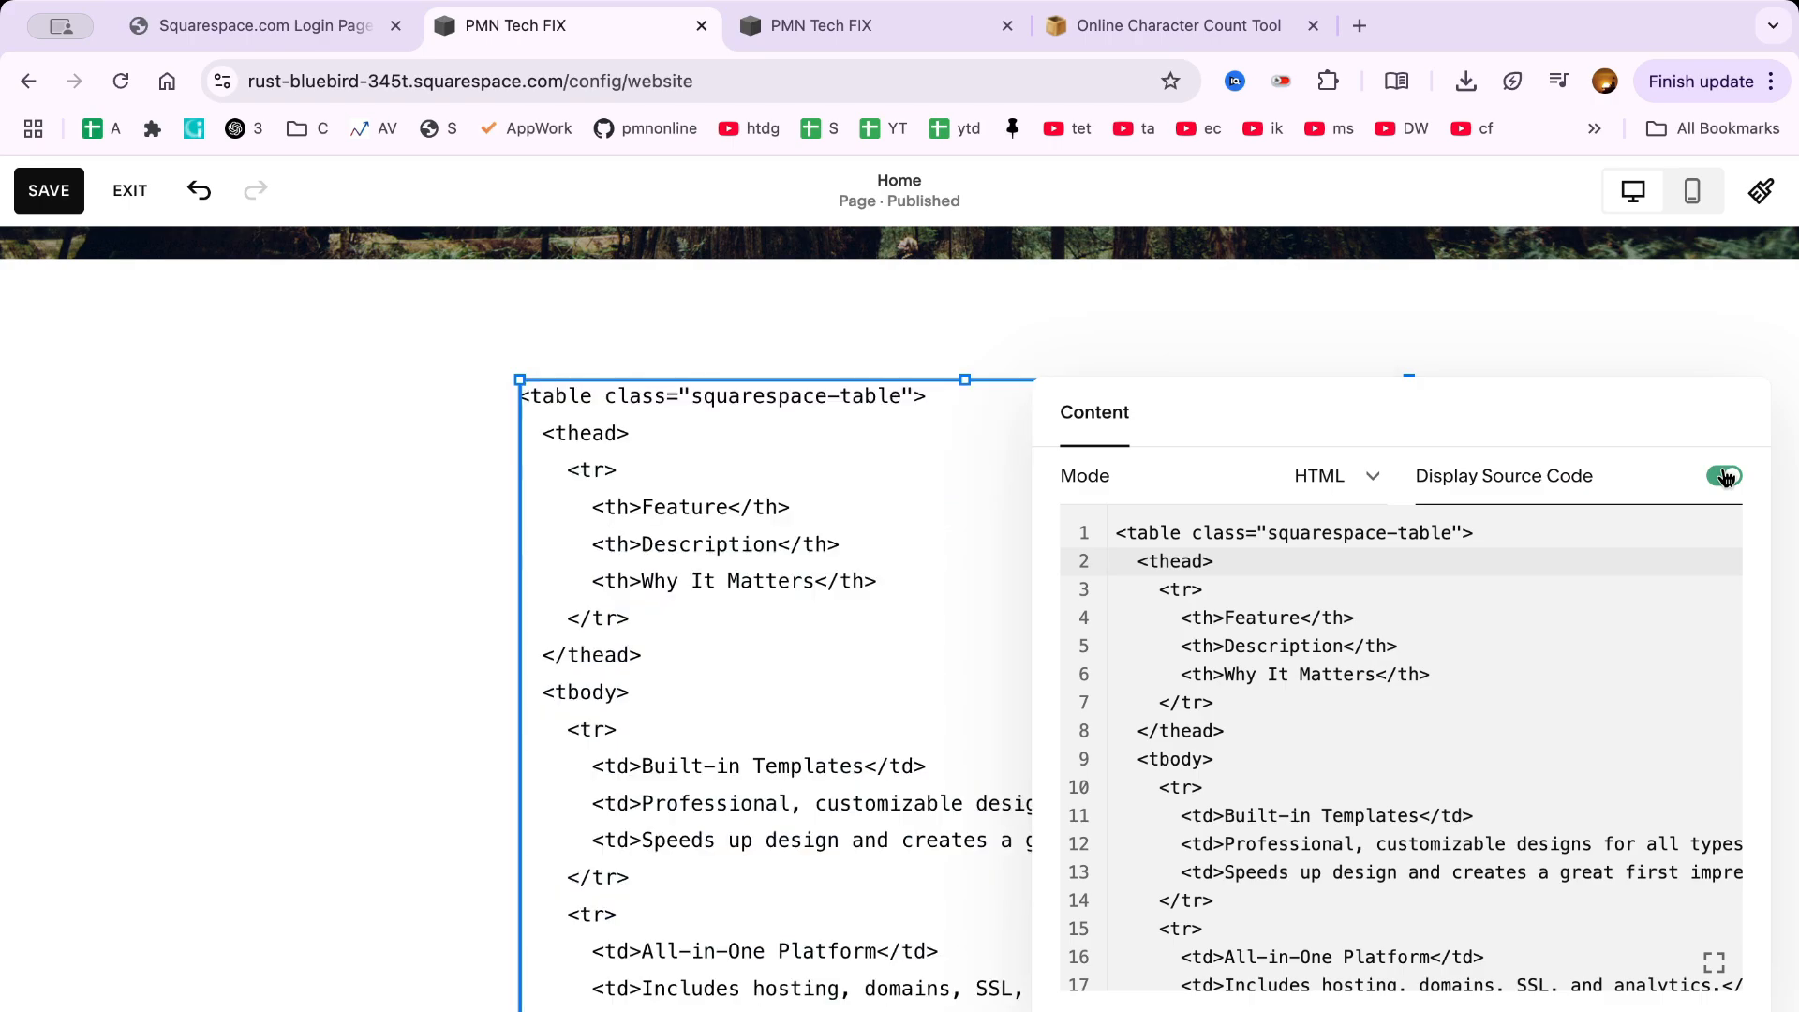
click(1725, 476)
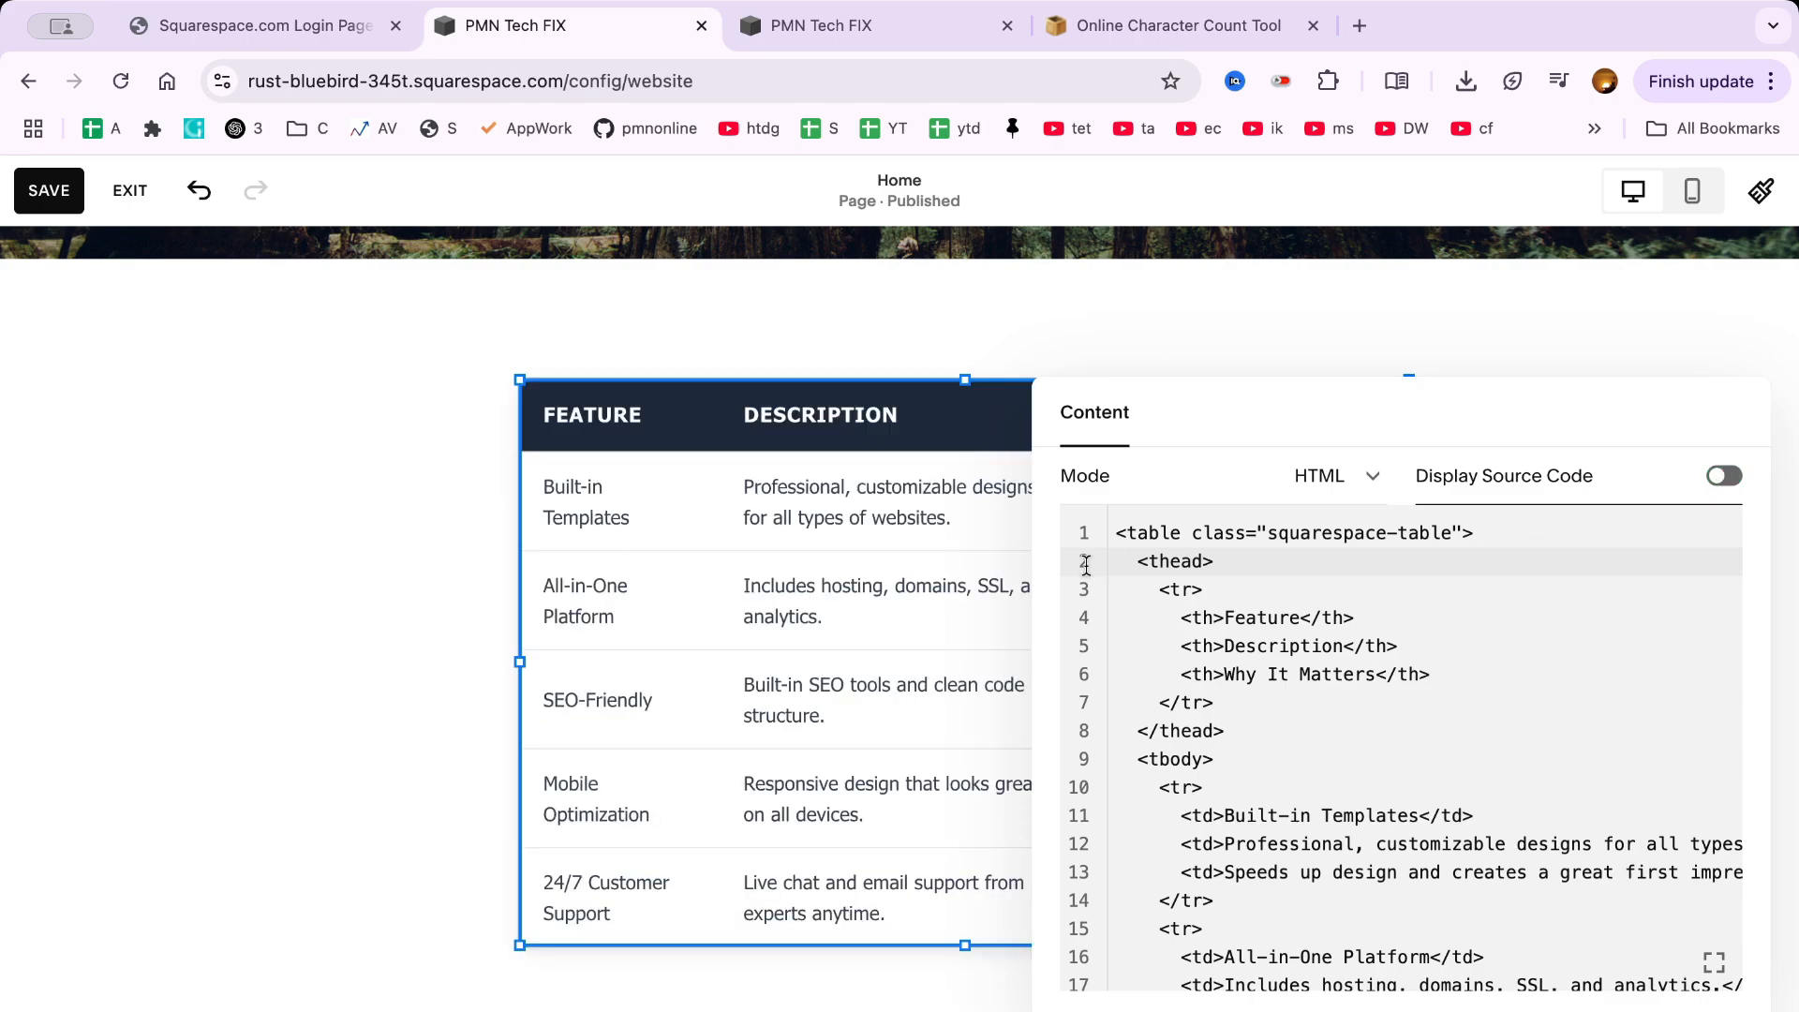
scroll(1158, 642, down, 5)
click(253, 687)
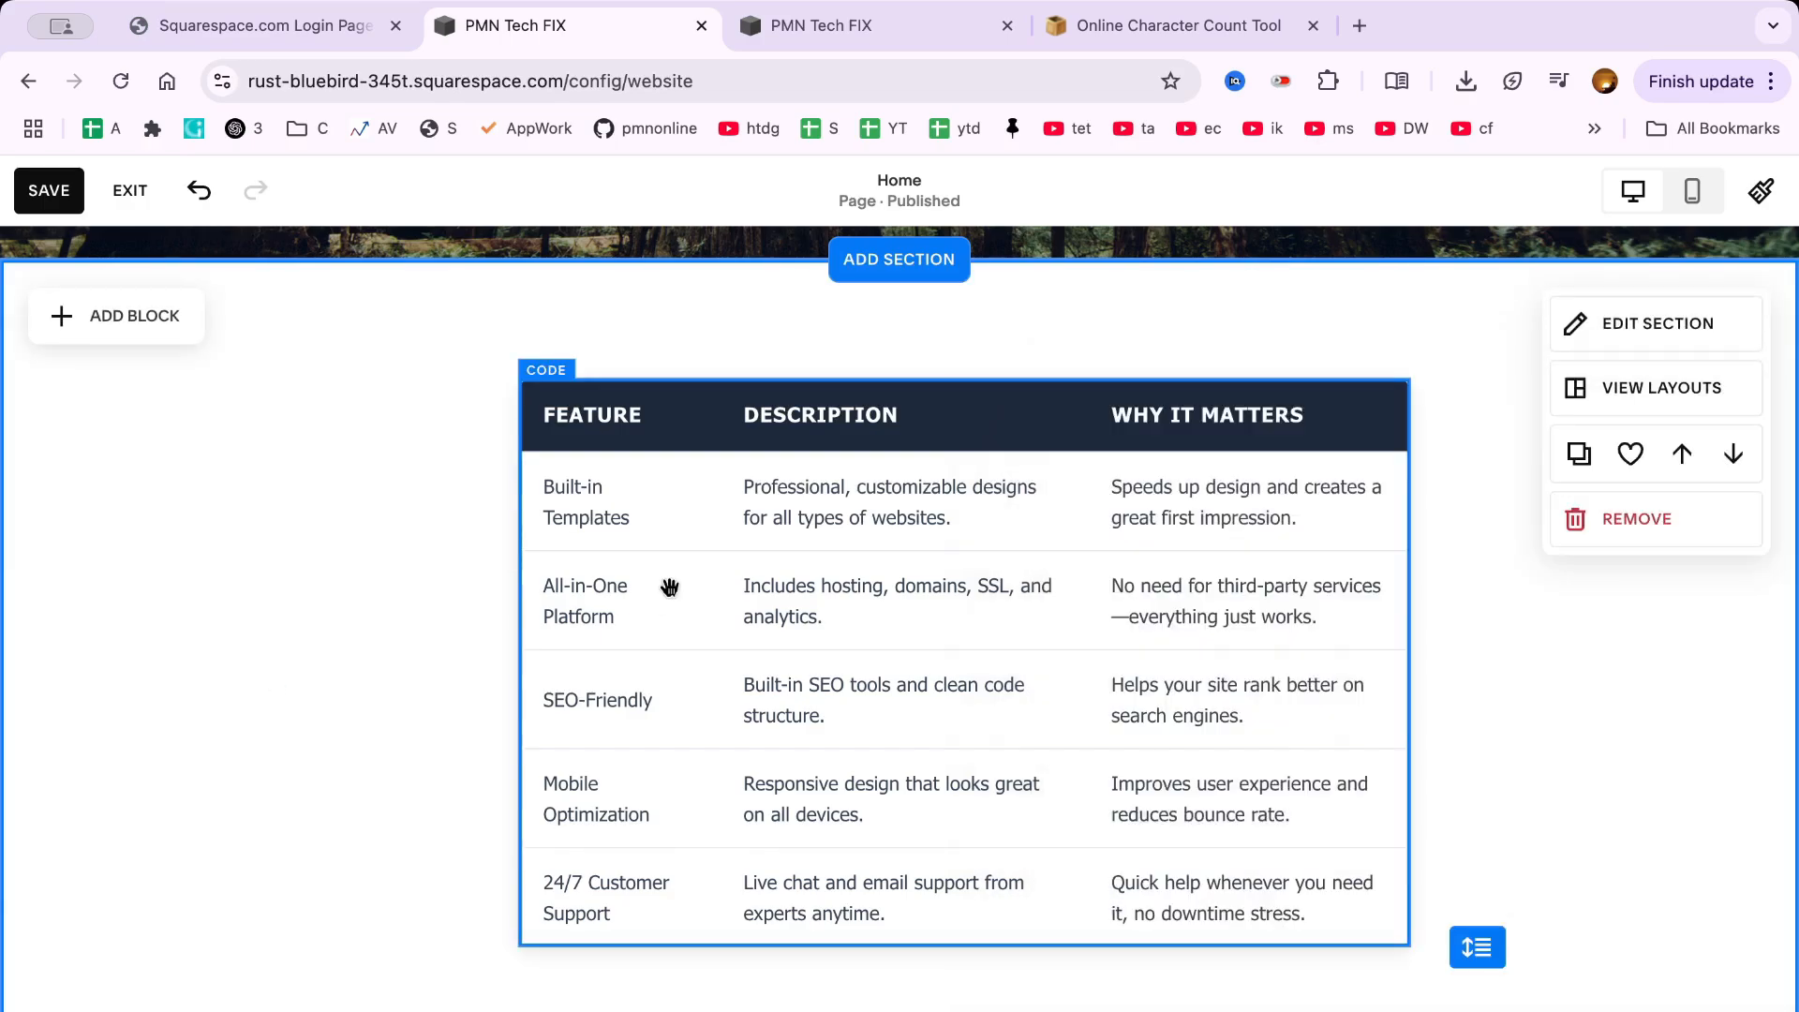
- Widen the table's code block on the section grid and centre it horizontally in the section
click(941, 570)
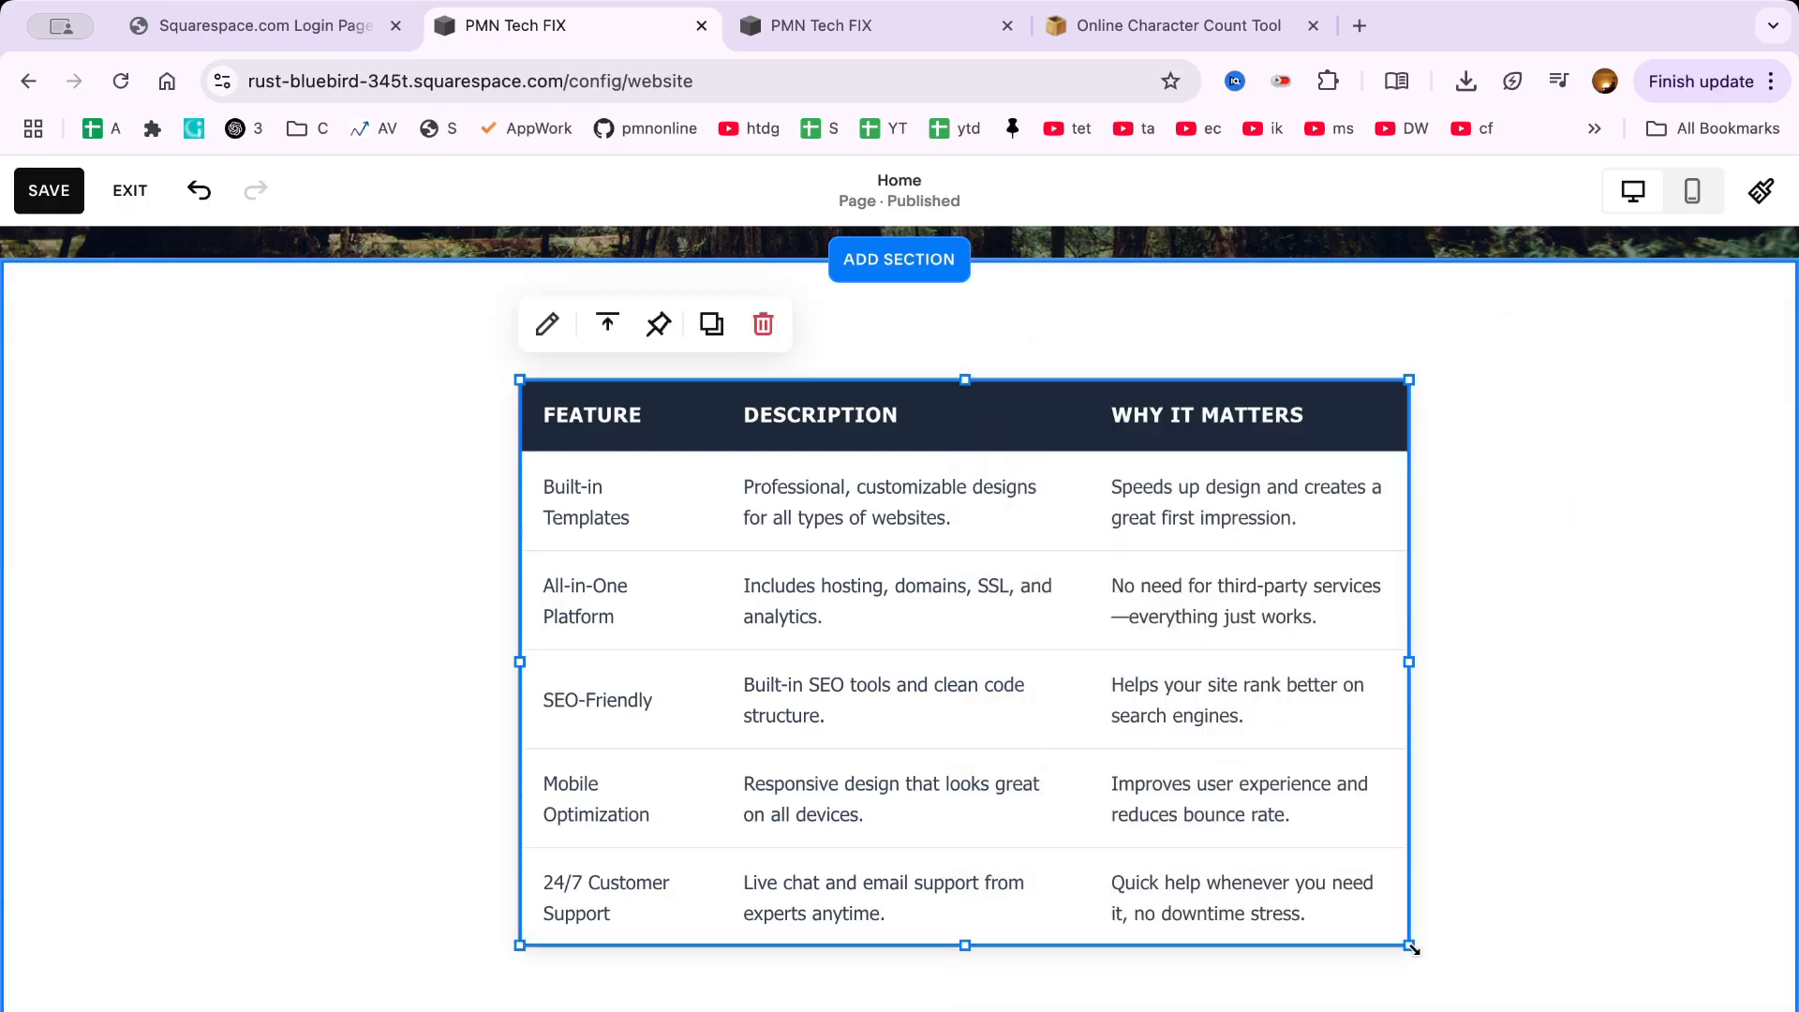
drag(1410, 949, 1619, 755)
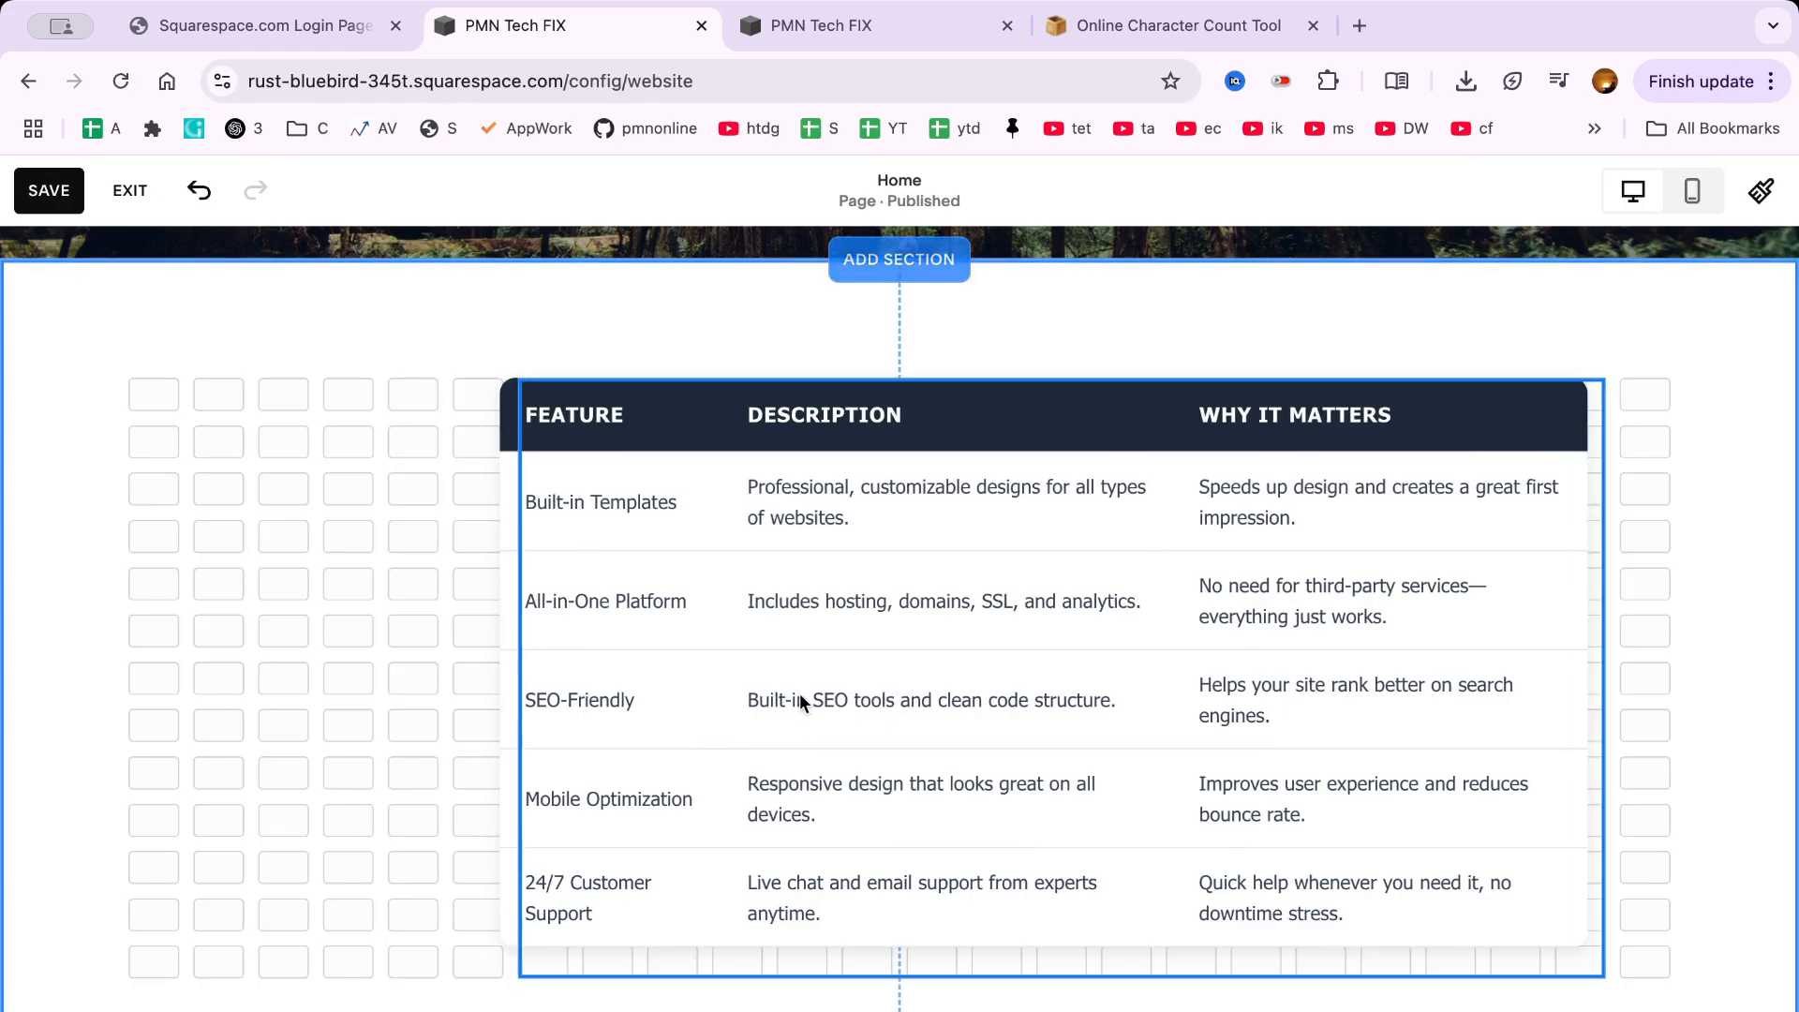
drag(800, 701, 760, 702)
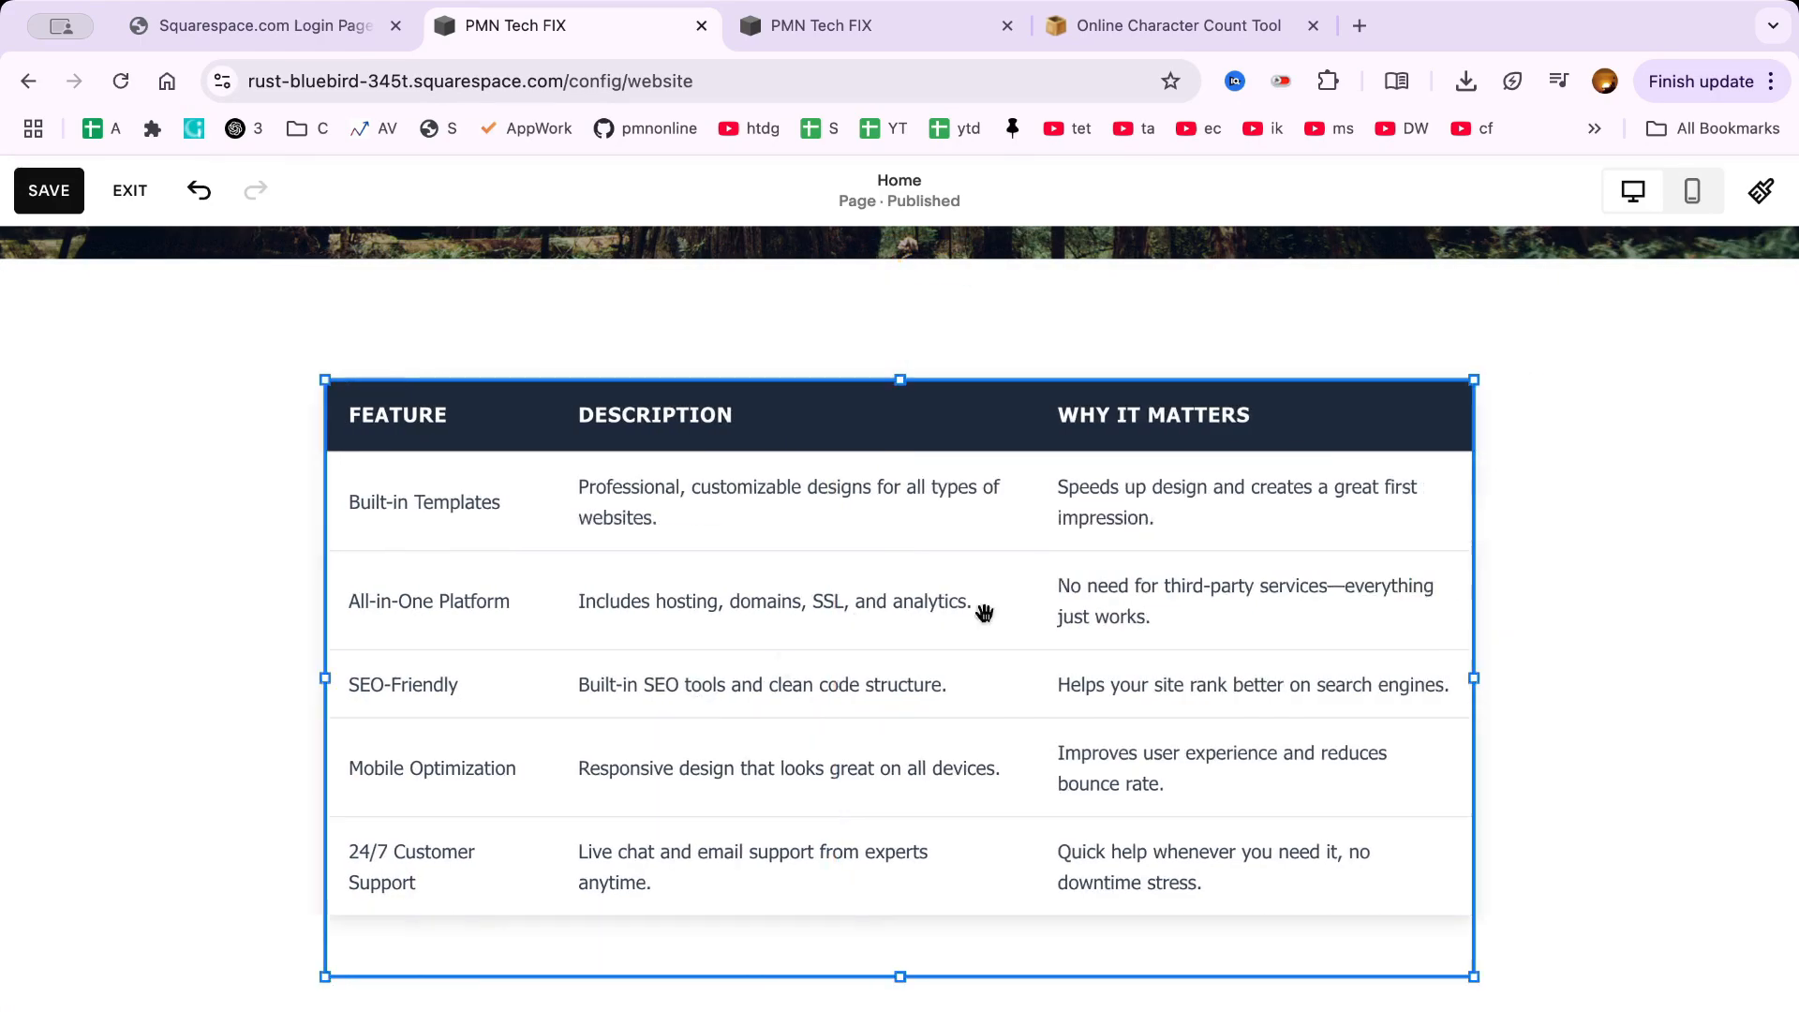
- Save the home page edits with the table's code block in its centred position and check the table section
mouse_move(976, 649)
mouse_down()
mouse_move(1019, 654)
mouse_move(1002, 654)
mouse_up()
click(40, 203)
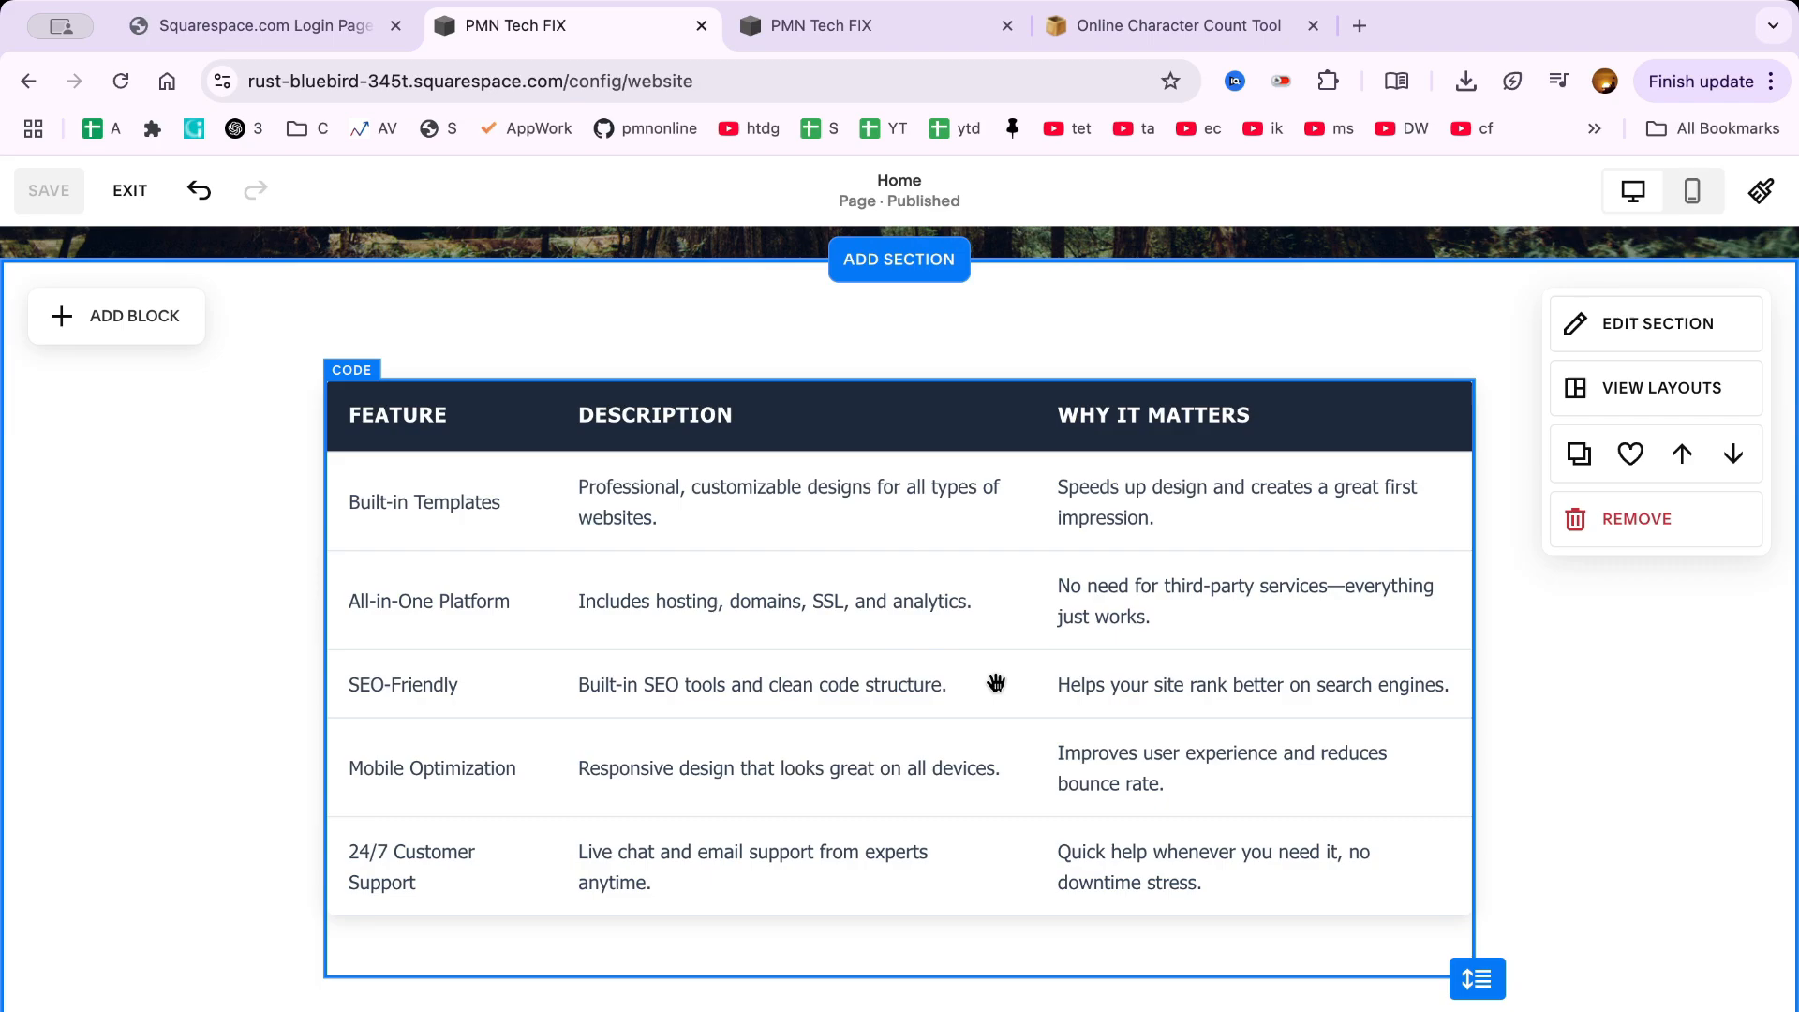
scroll(1289, 566, down, 4)
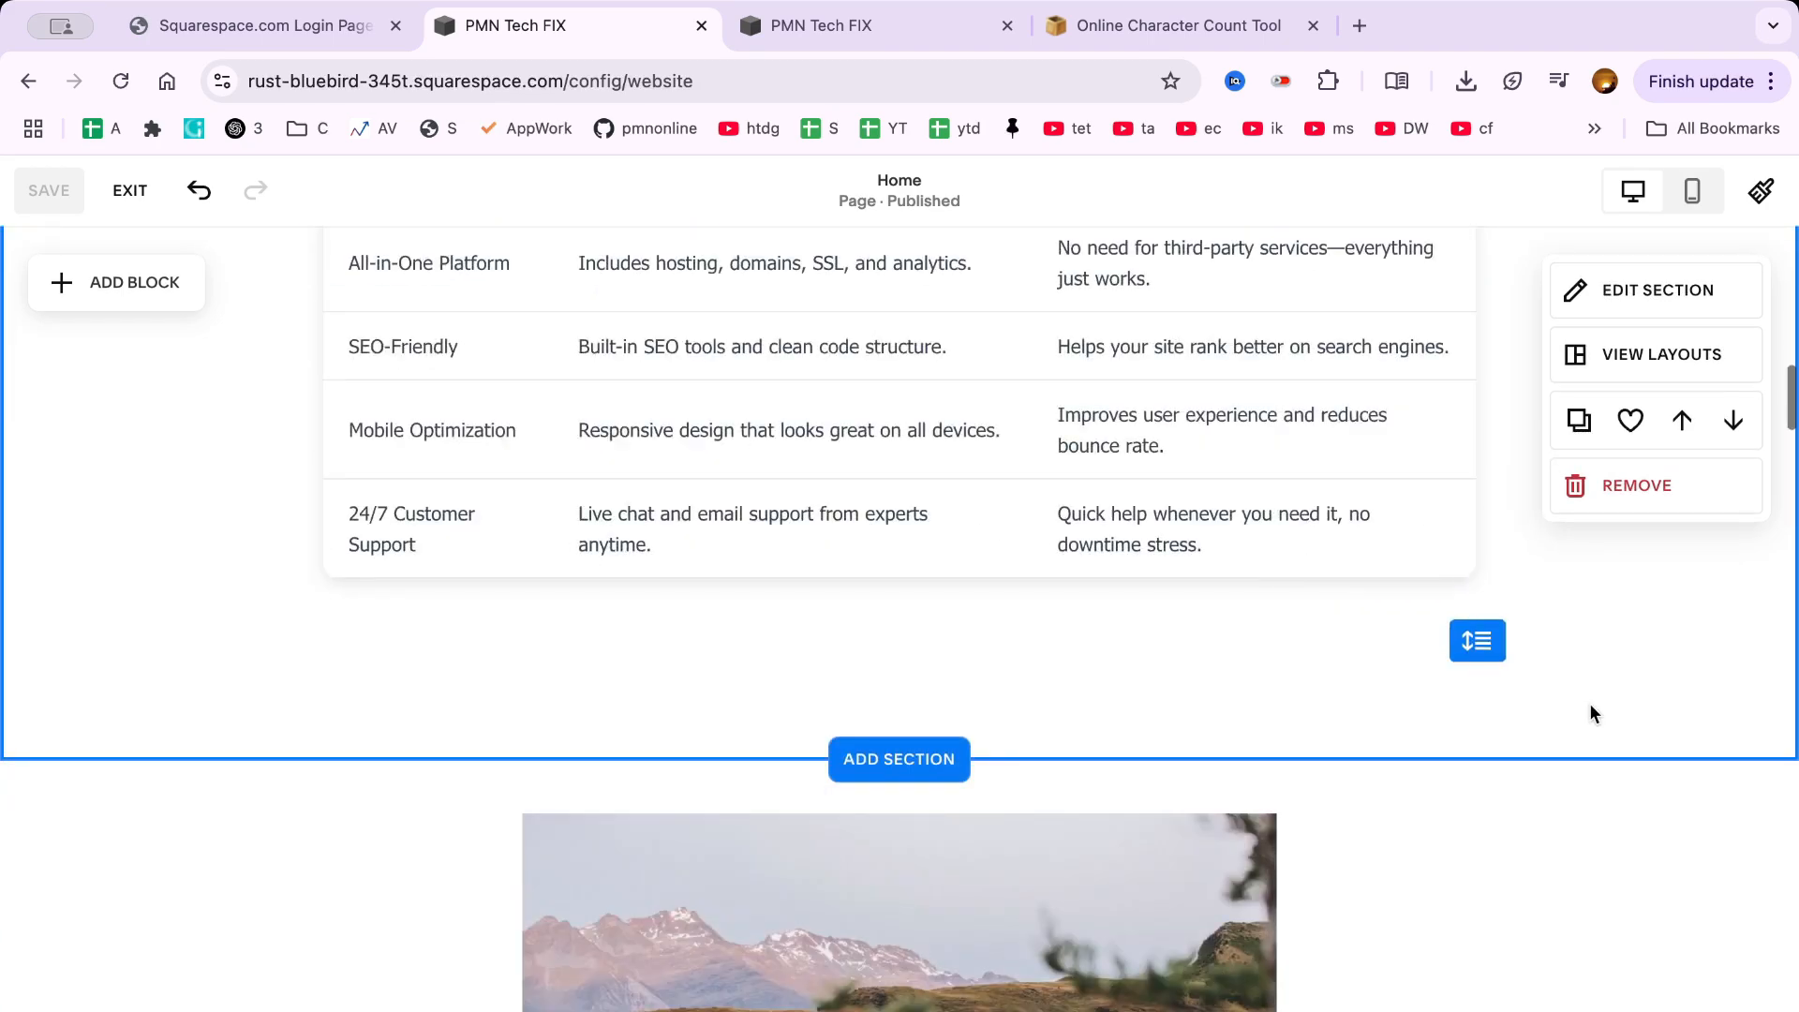
scroll(1583, 705, up, 4)
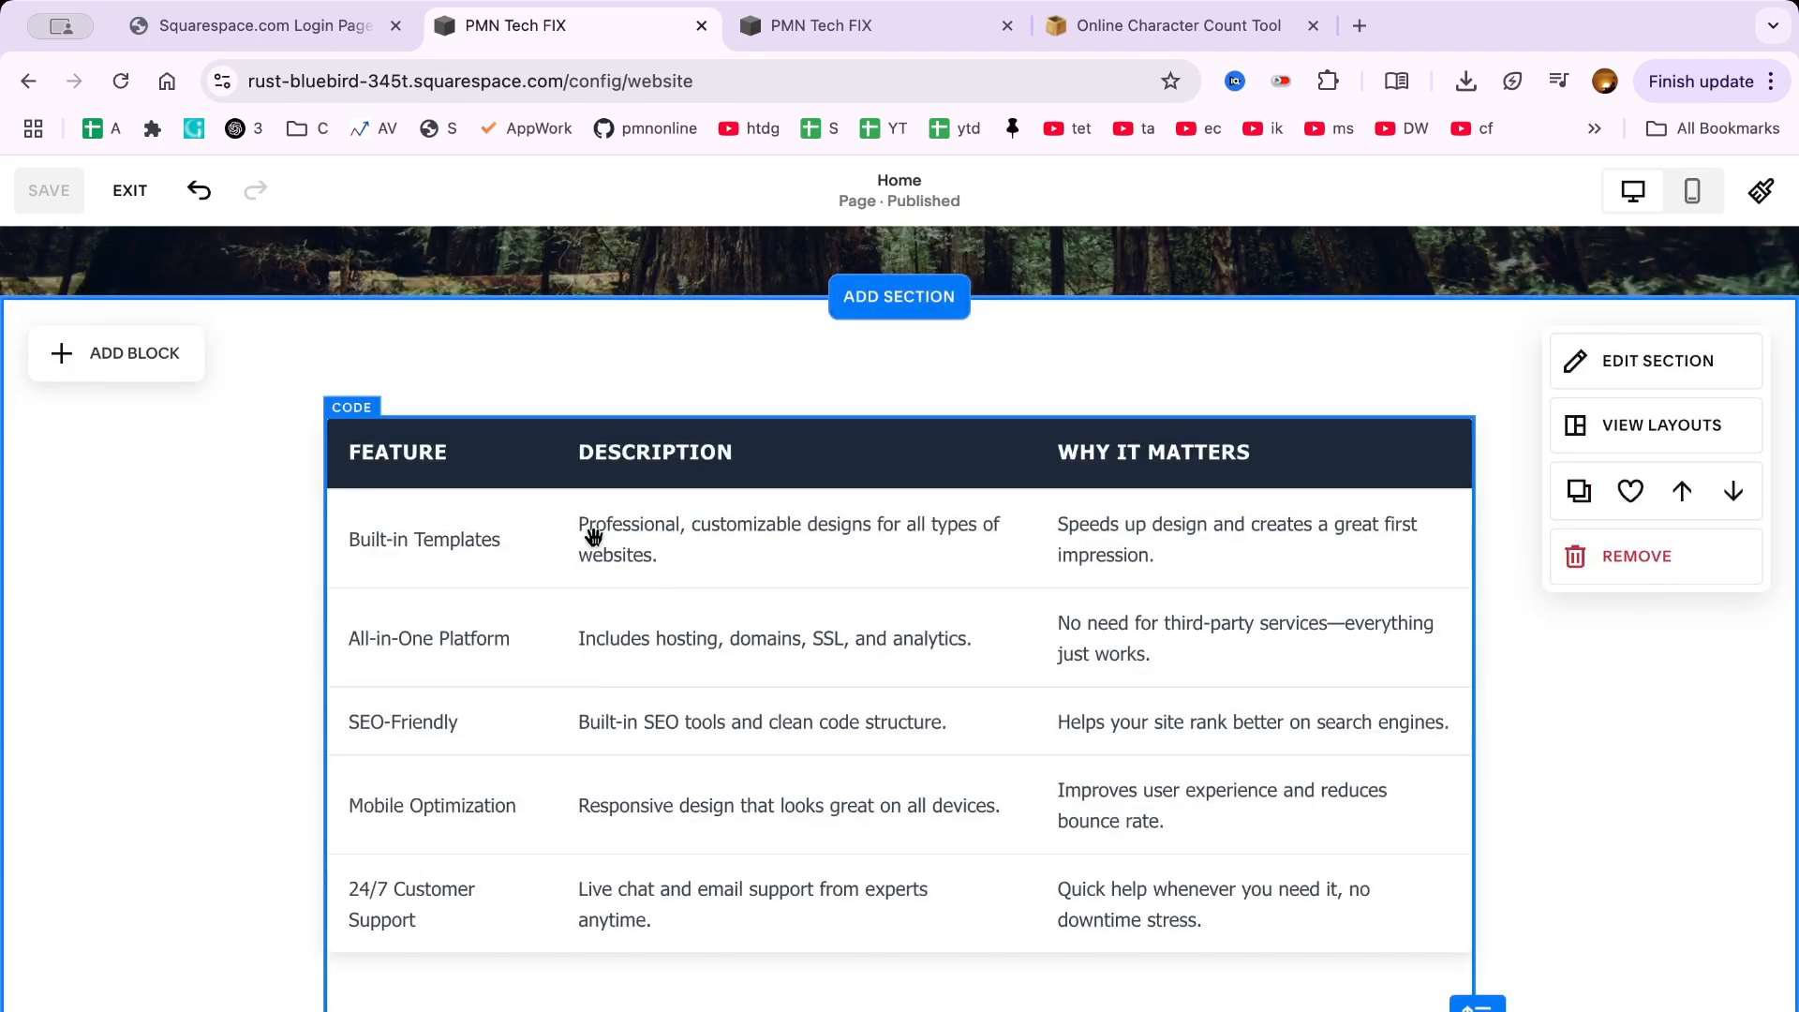
- Exit page editing and view the full comparison table below the banner in the home page preview
click(129, 190)
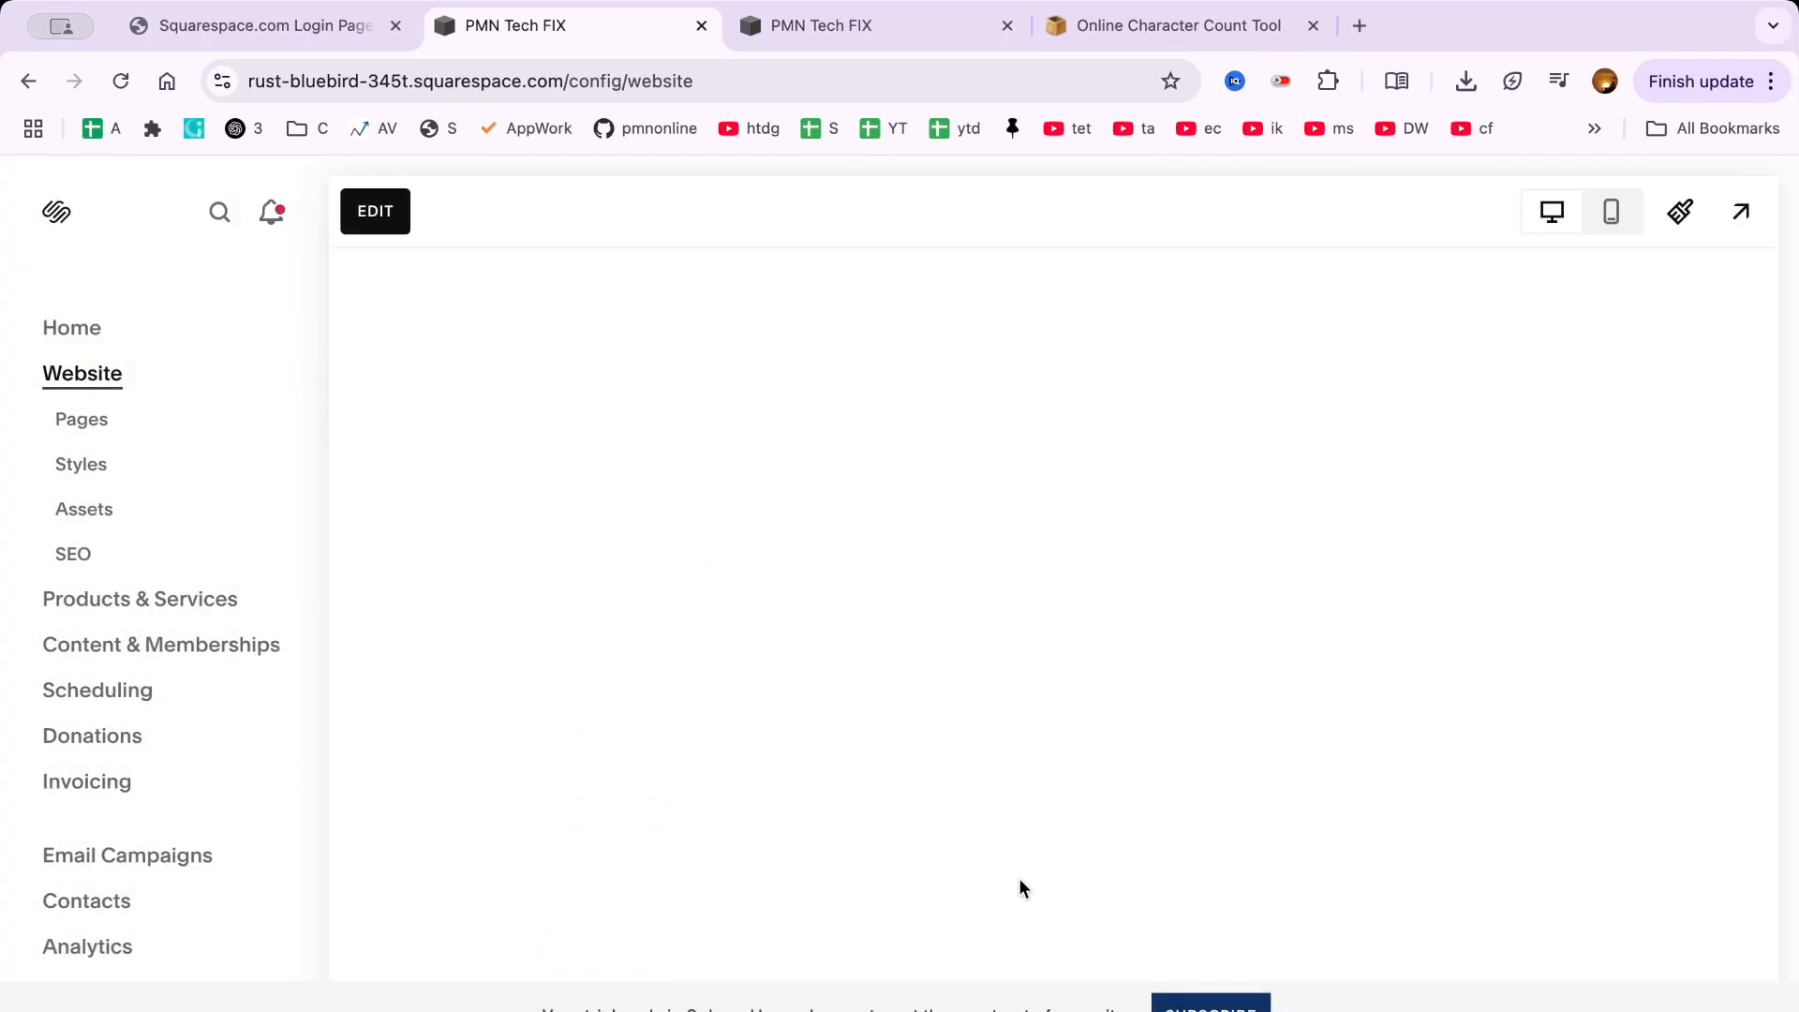
scroll(1013, 757, down, 11)
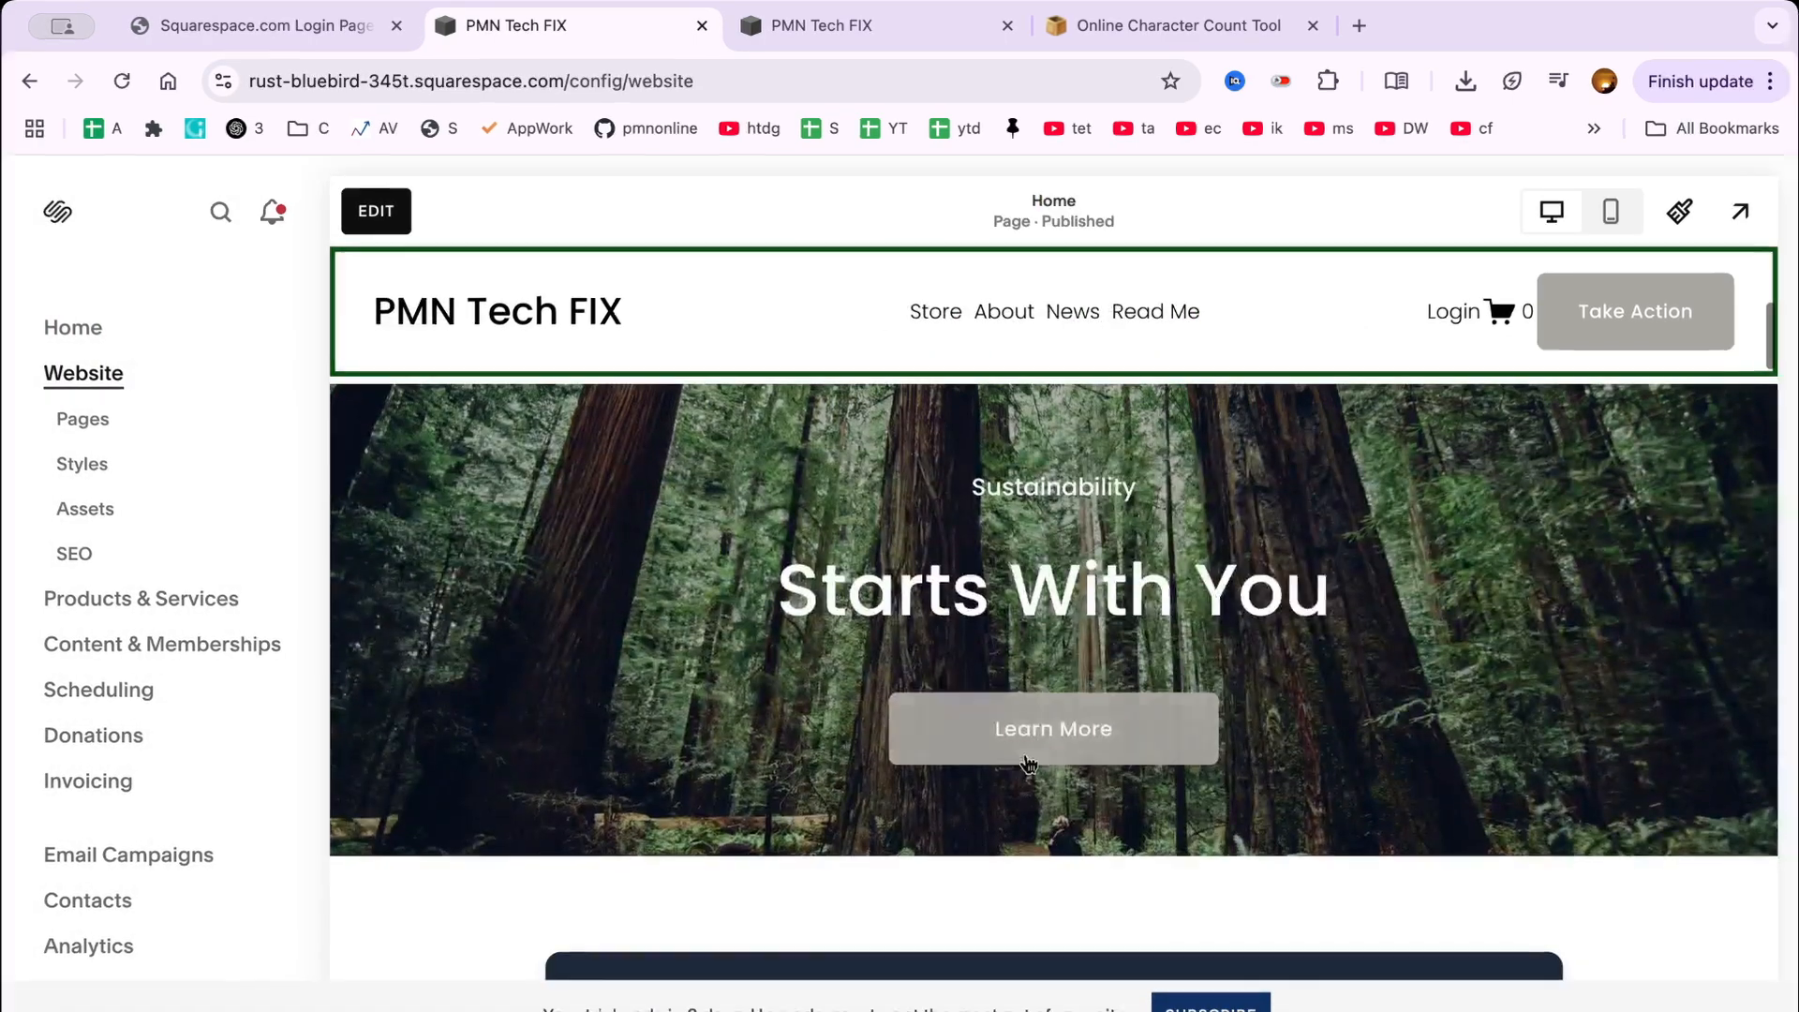
scroll(1025, 756, down, 1)
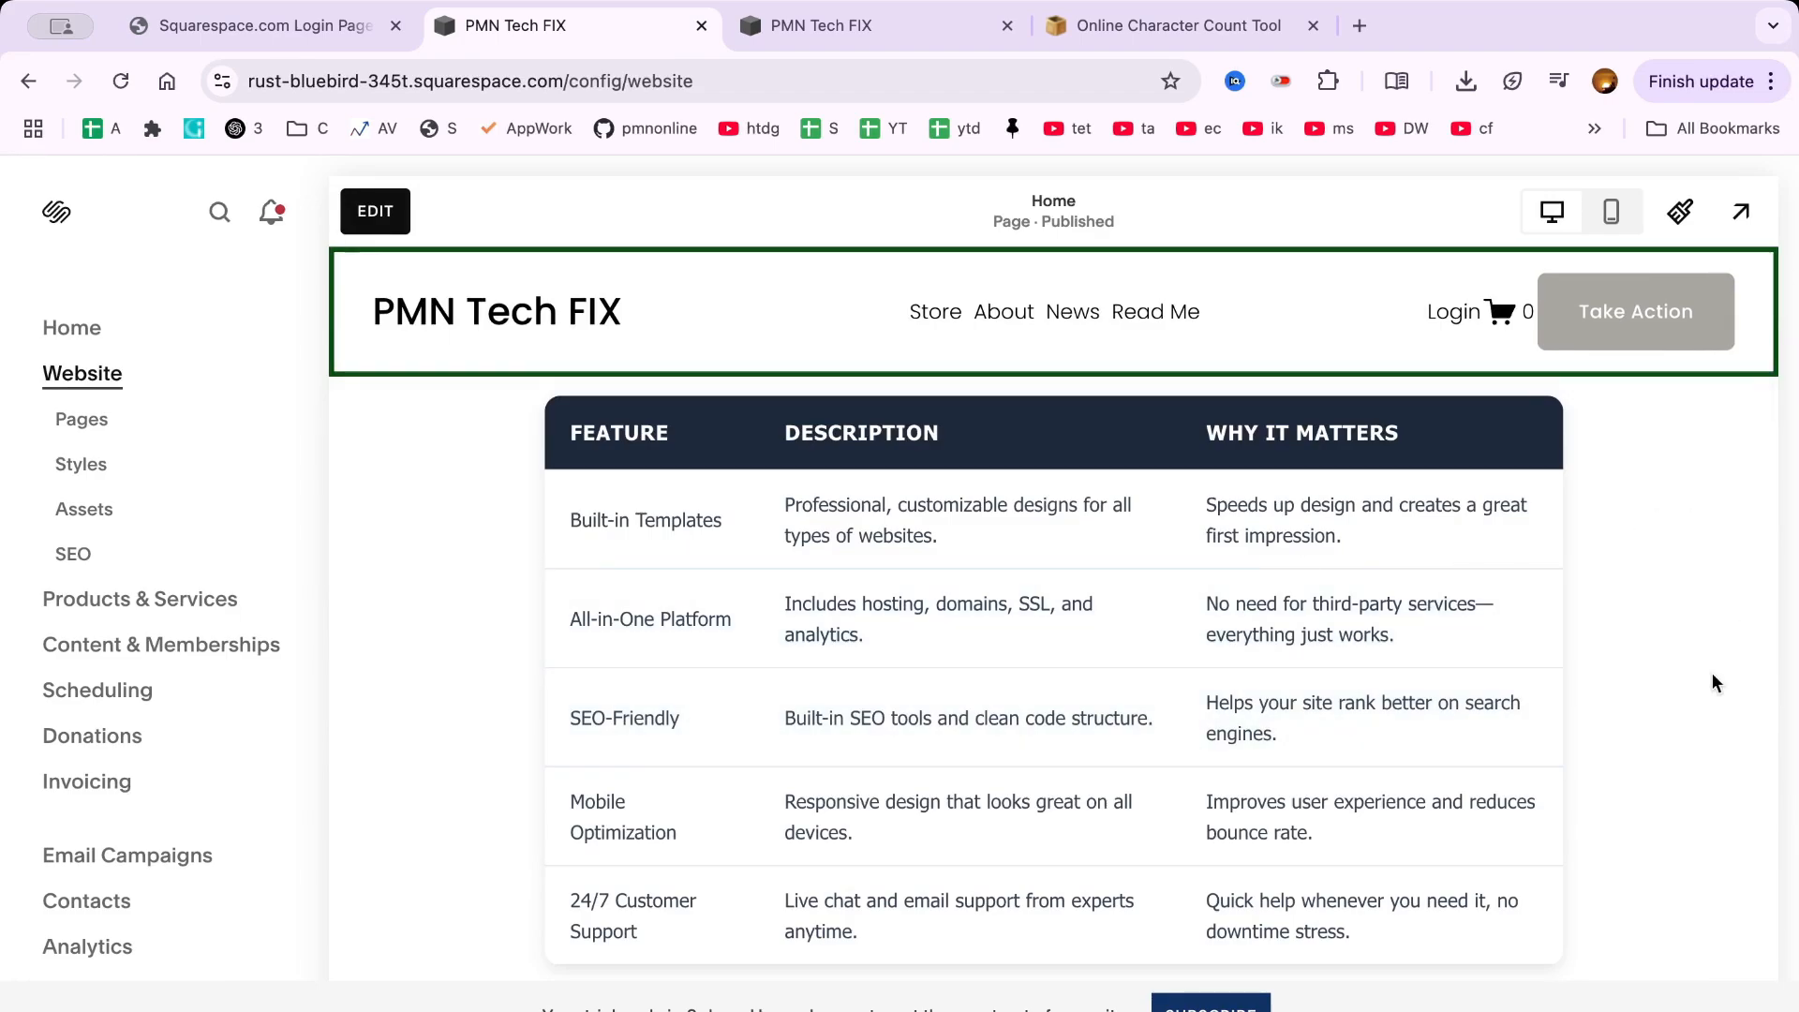